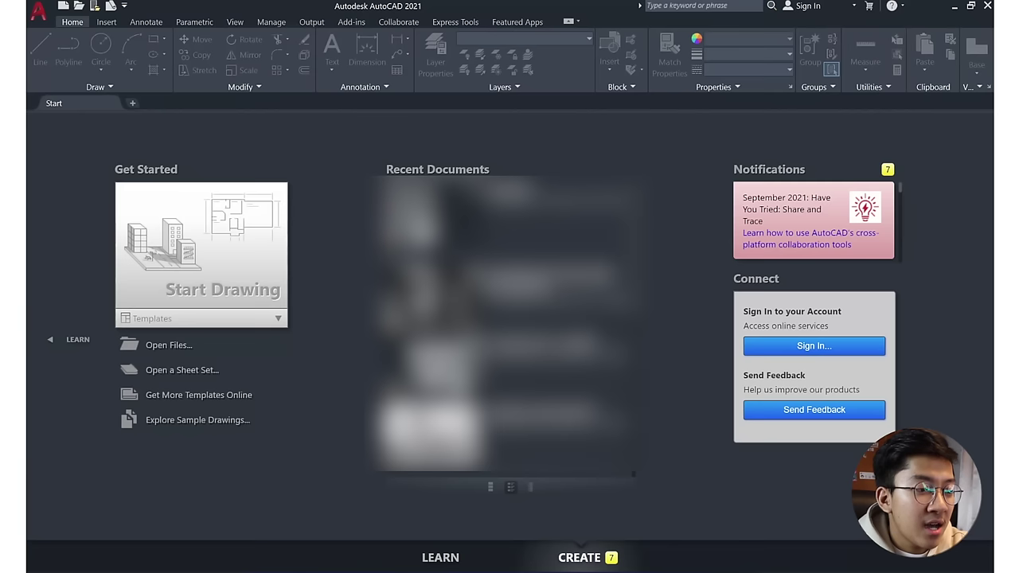
- Create Drawing1 from the acadiso.dwt template in the Start tab's Templates list
click(200, 317)
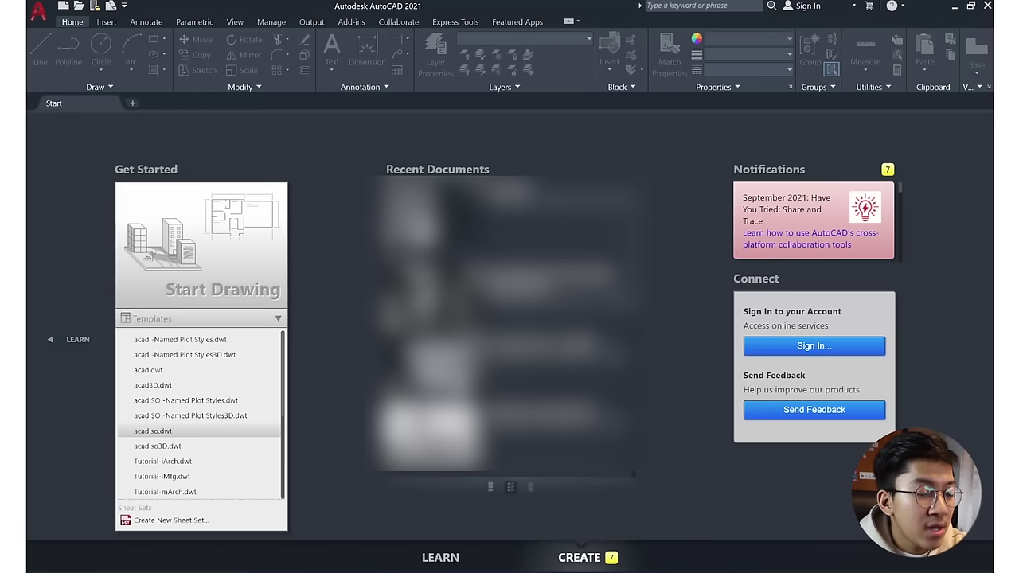
click(217, 290)
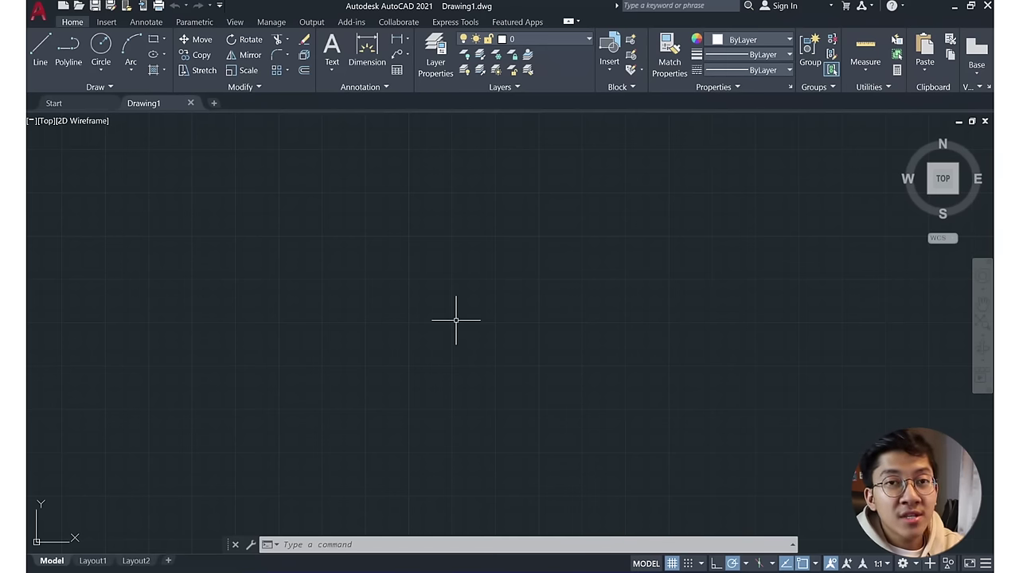
text(UN)
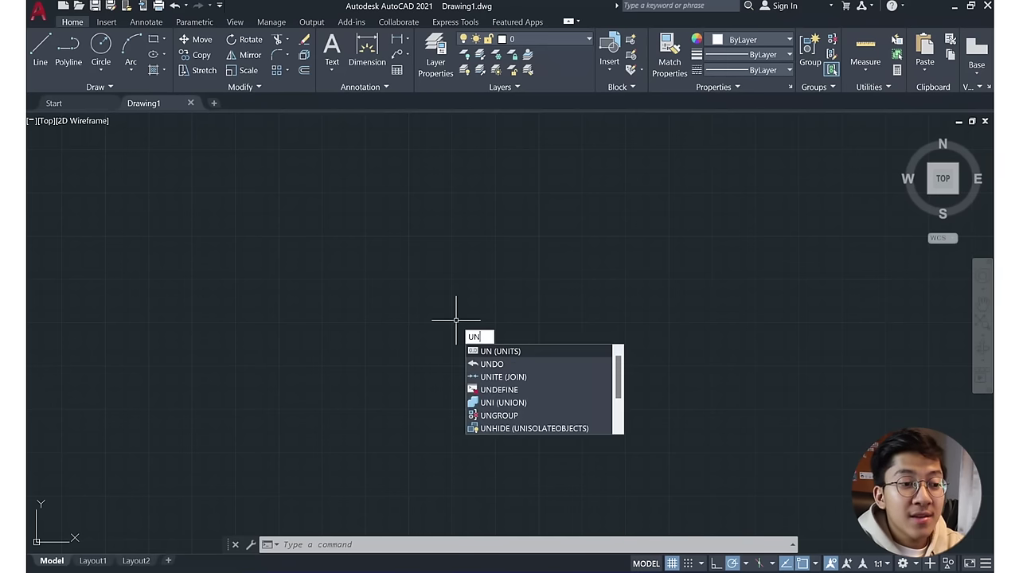
text(IT)
key(Return)
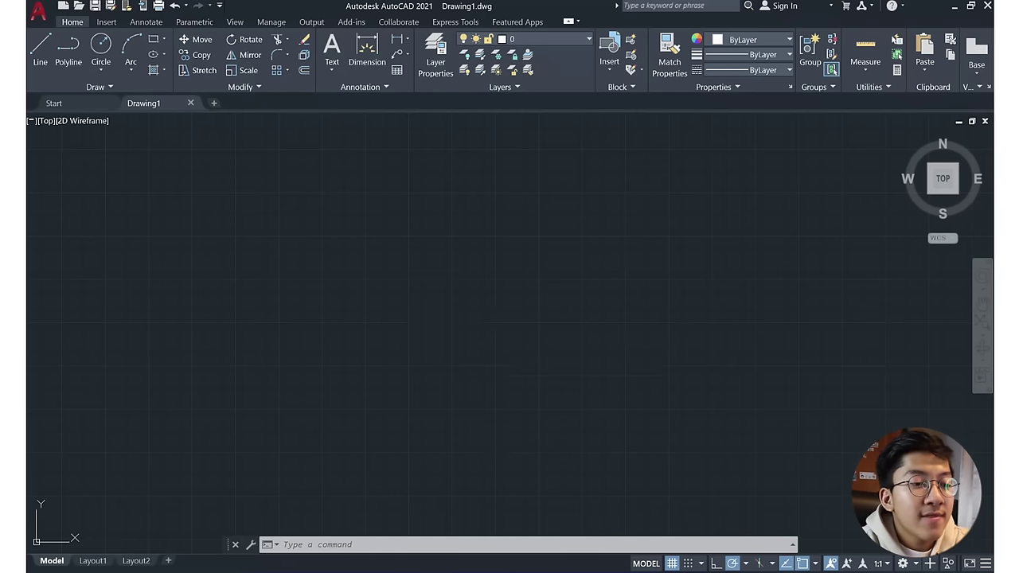
click(450, 191)
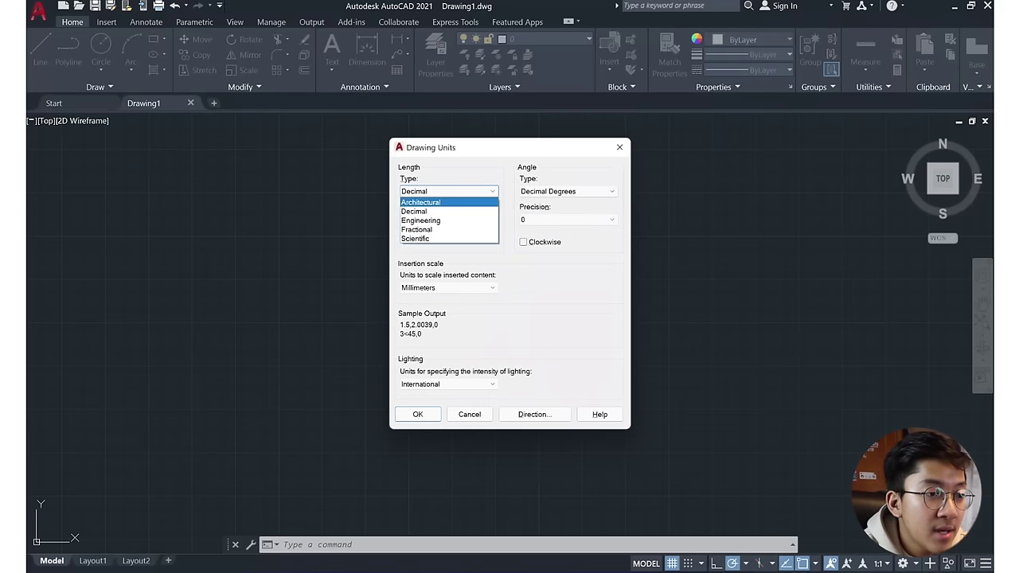
key(Escape)
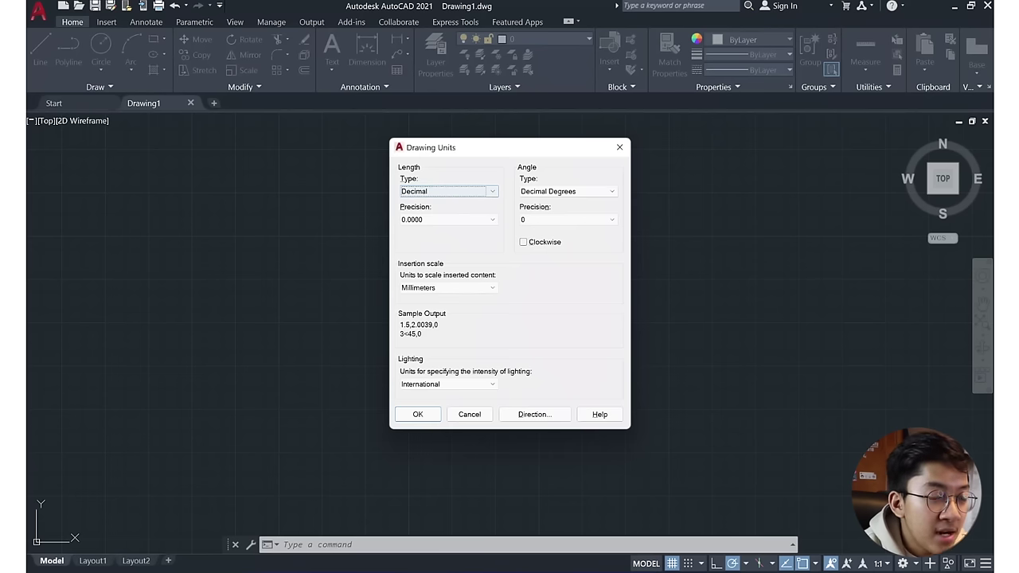
click(449, 219)
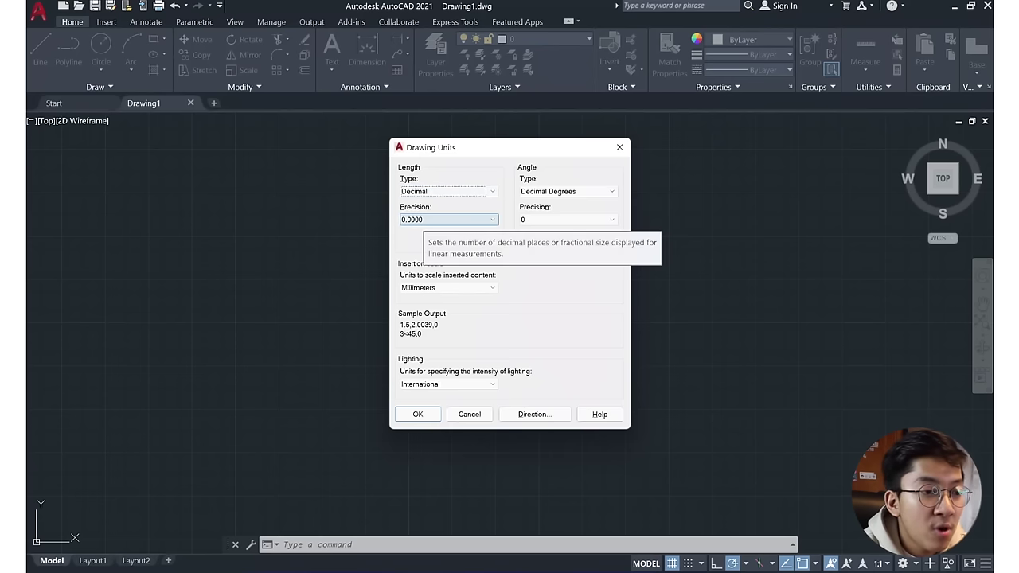
click(449, 219)
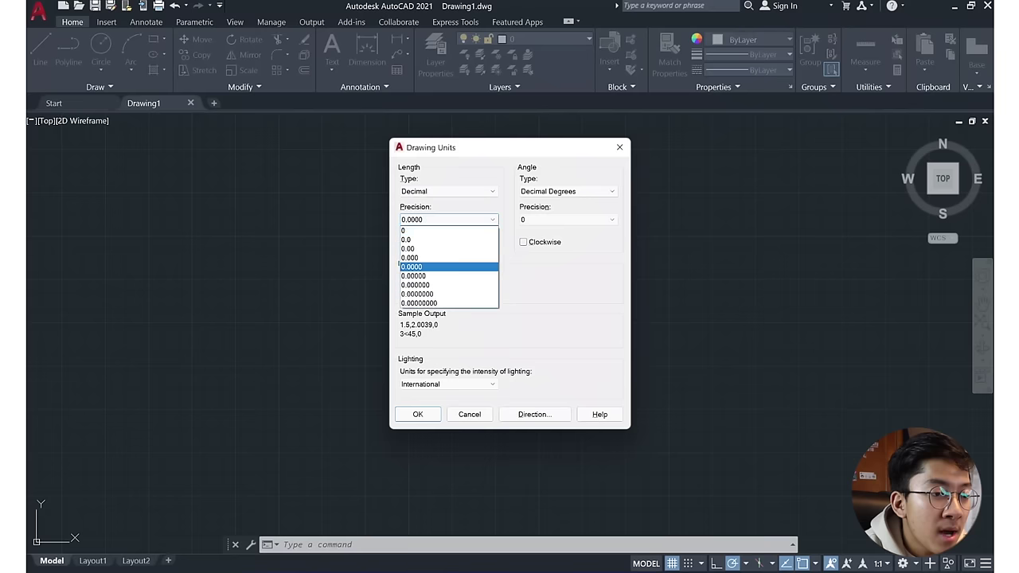
key(Escape)
click(449, 219)
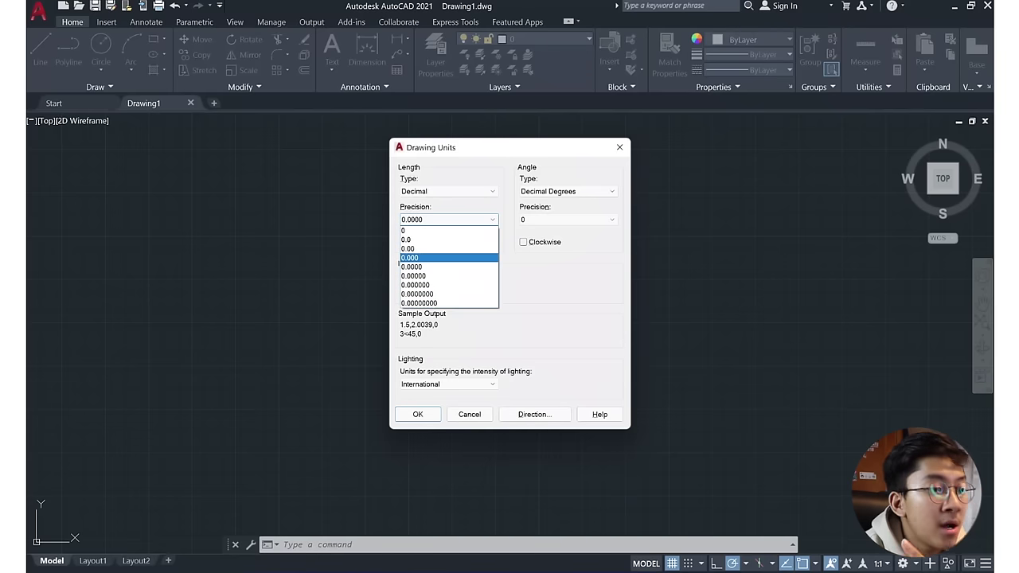
click(422, 266)
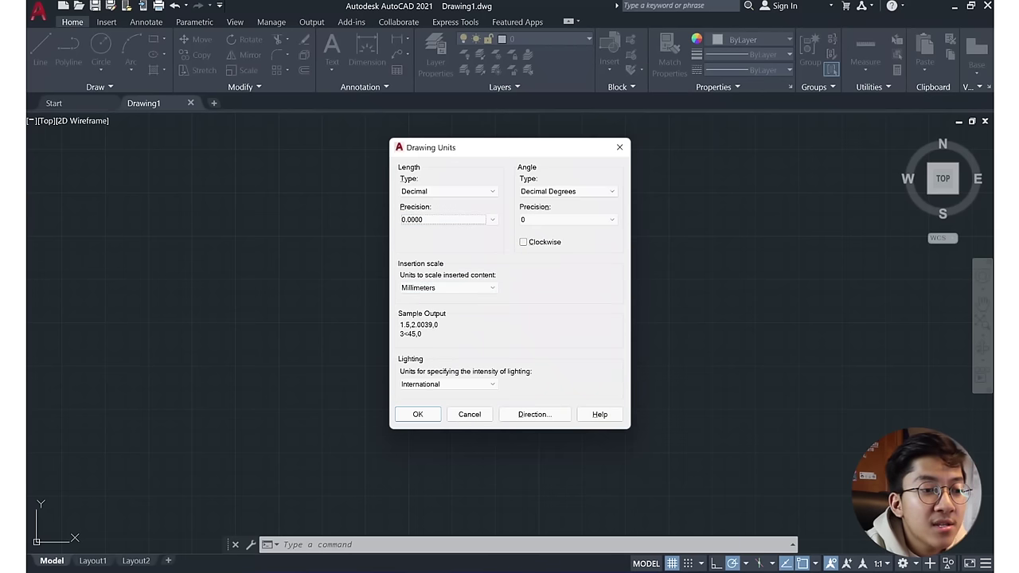
click(448, 287)
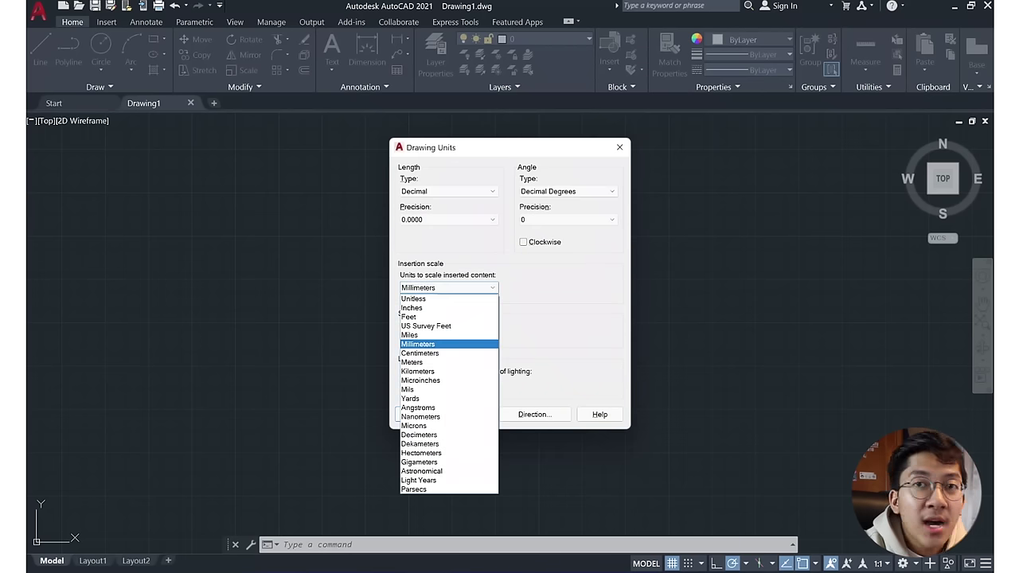
key(Escape)
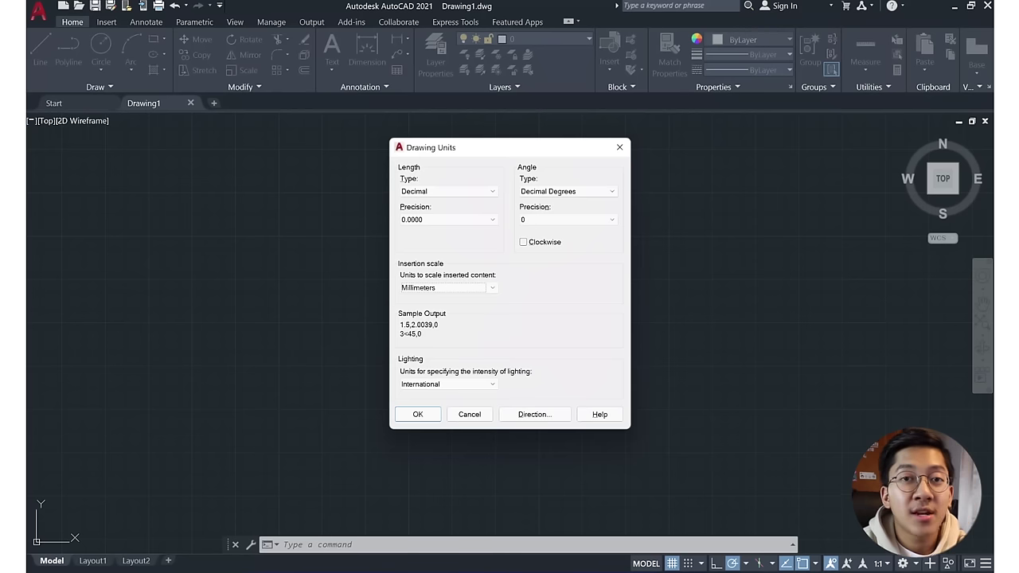
key(Return)
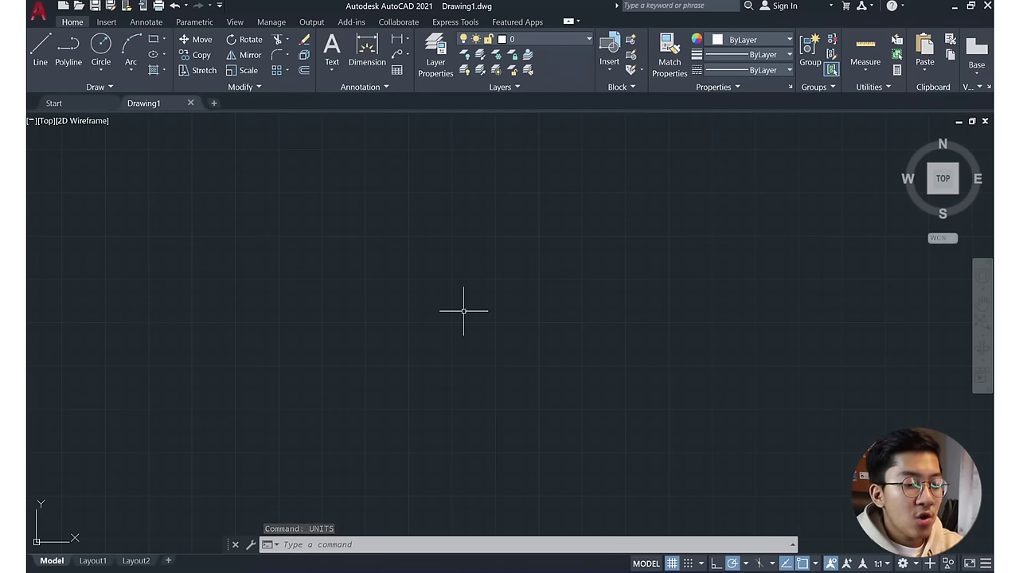
- Review the Drafting Settings tabs via DS, keep the 90° polar increment, and apply
text(DS)
key(Return)
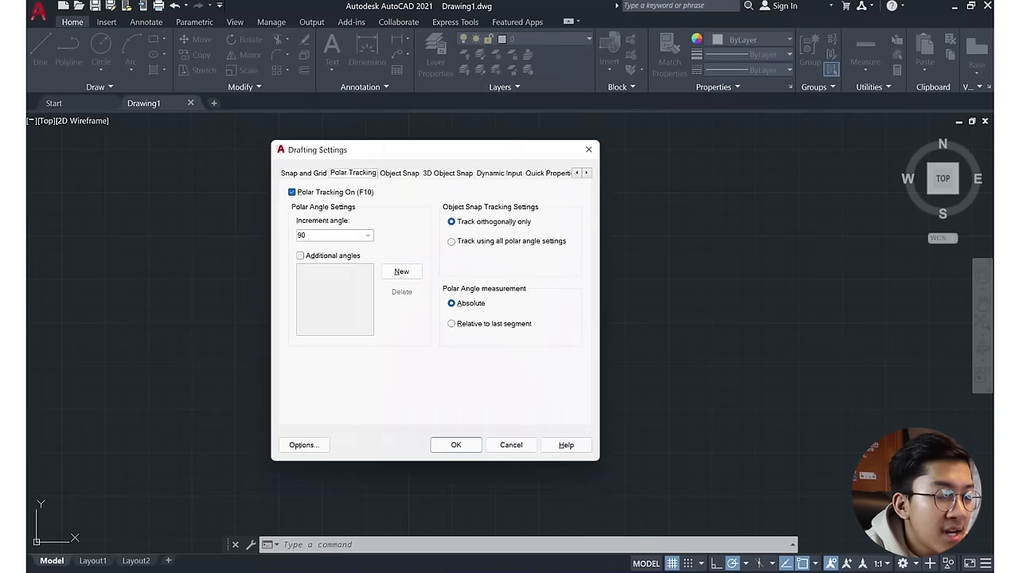
click(303, 173)
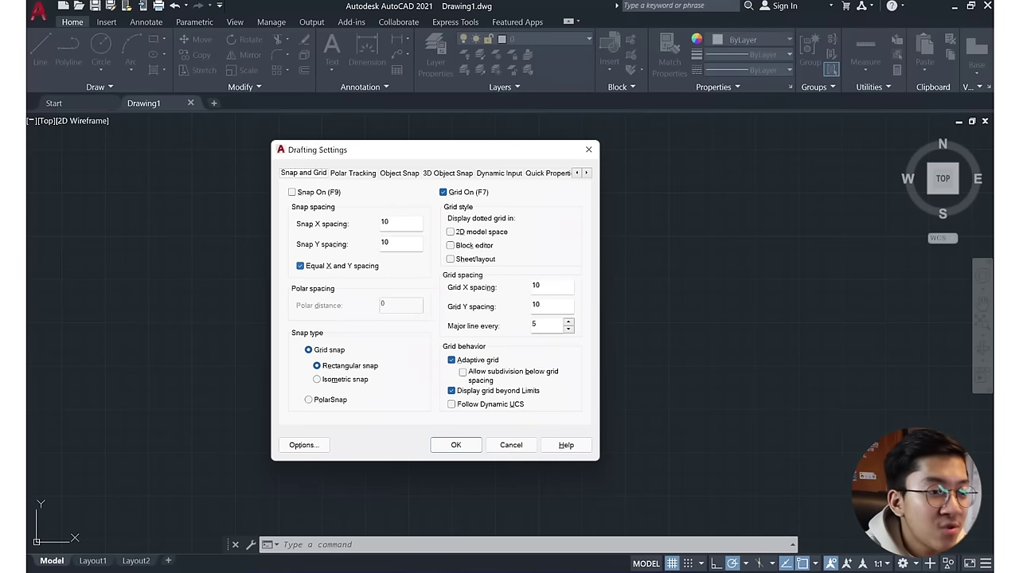
click(353, 173)
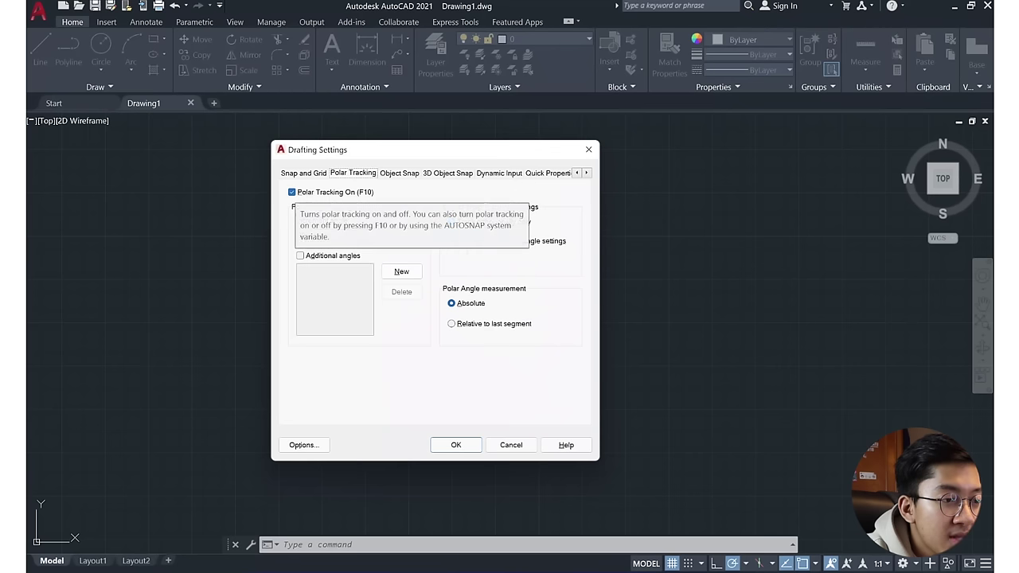
click(368, 235)
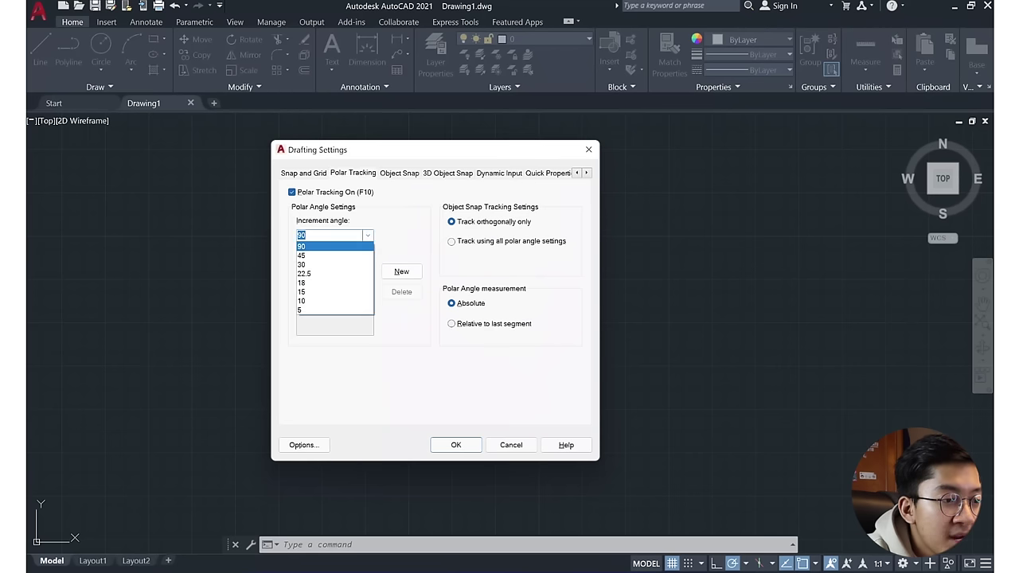
key(Escape)
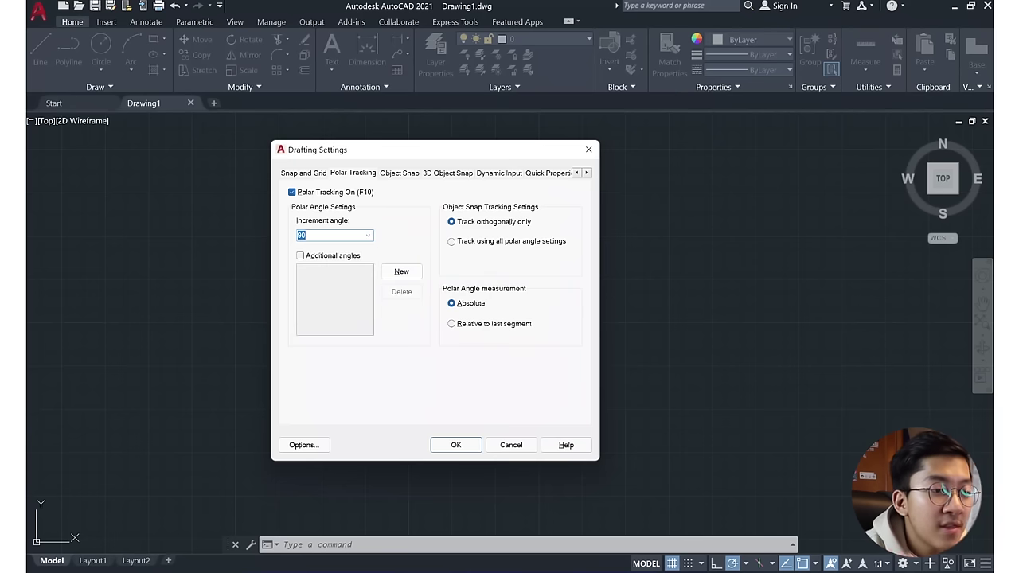
key(ctrl+Tab)
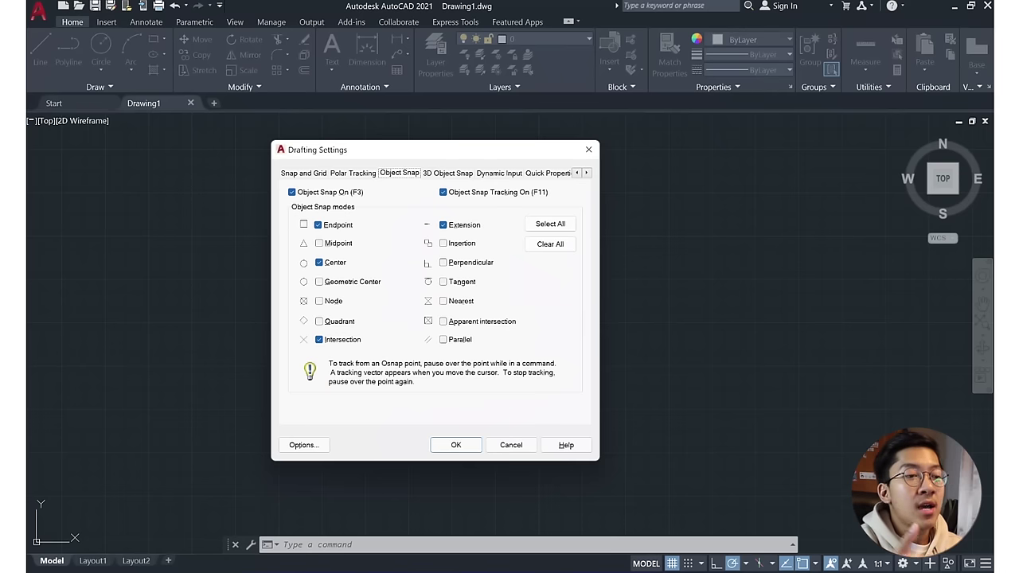
key(ctrl+Tab)
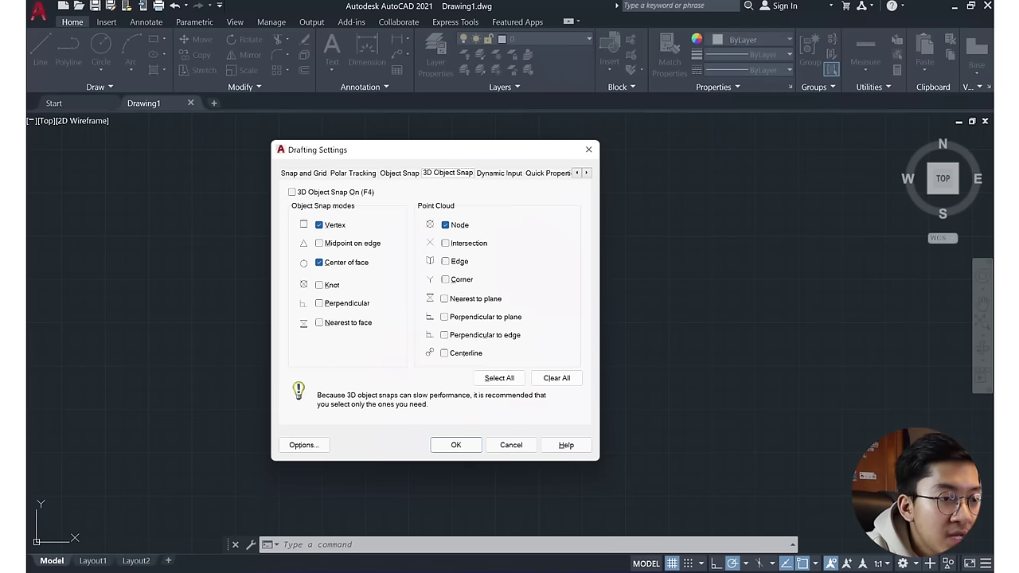
key(ctrl+shift+Tab)
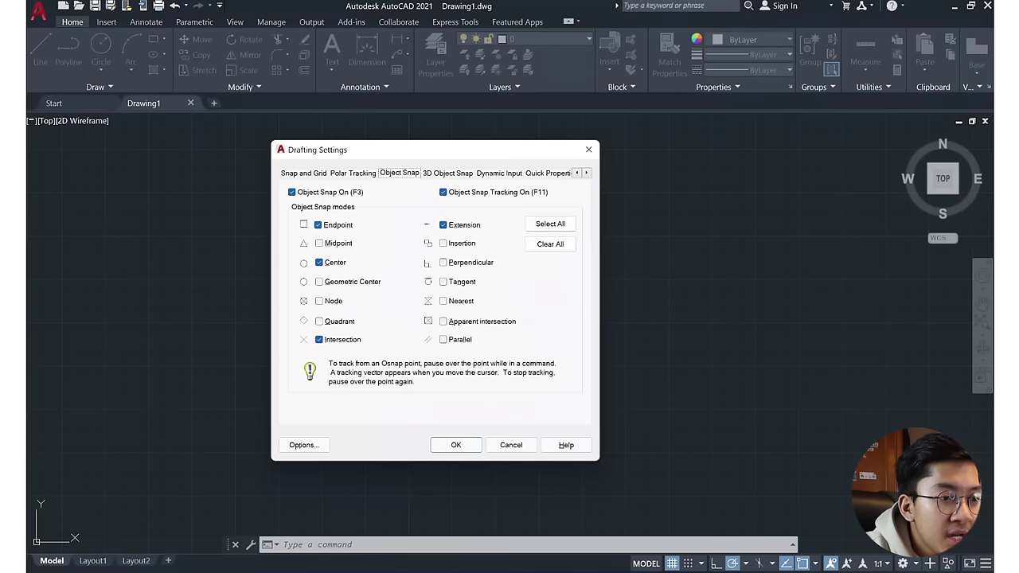
key(ctrl+Tab)
key(ctrl+Tab)
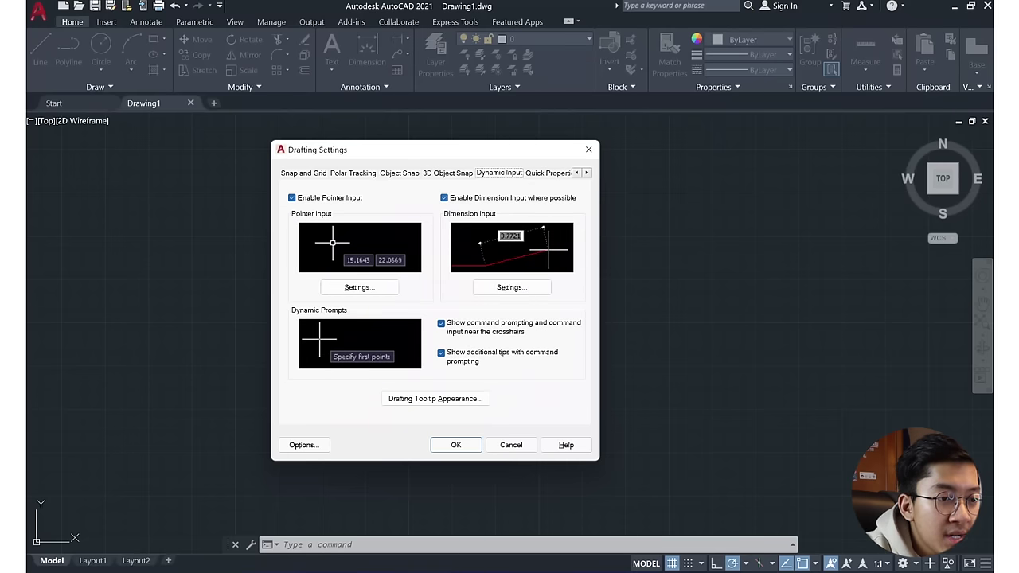
key(ctrl+Tab)
key(Return)
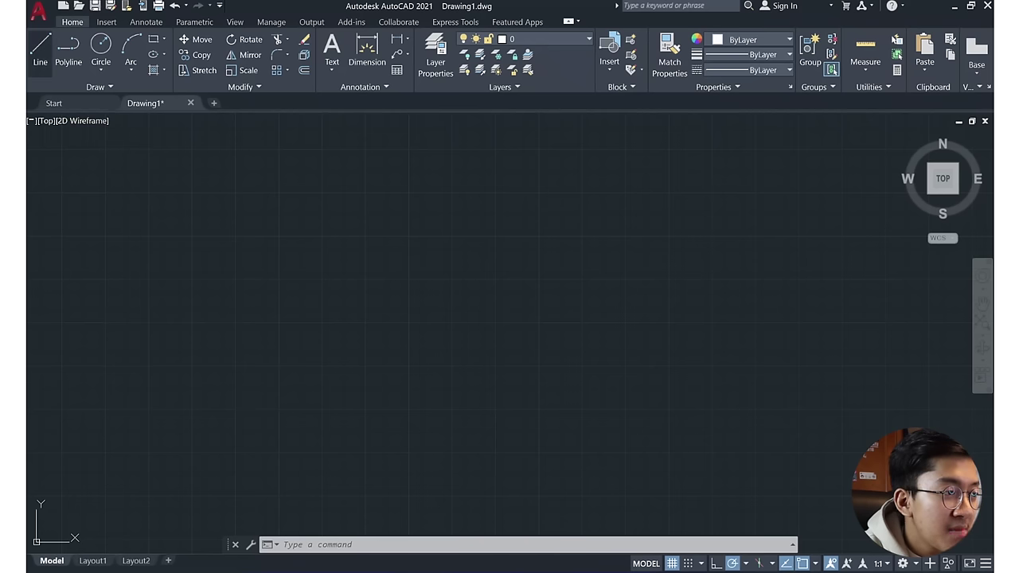
- Draw a horizontal line about 1573.8 units long
click(40, 49)
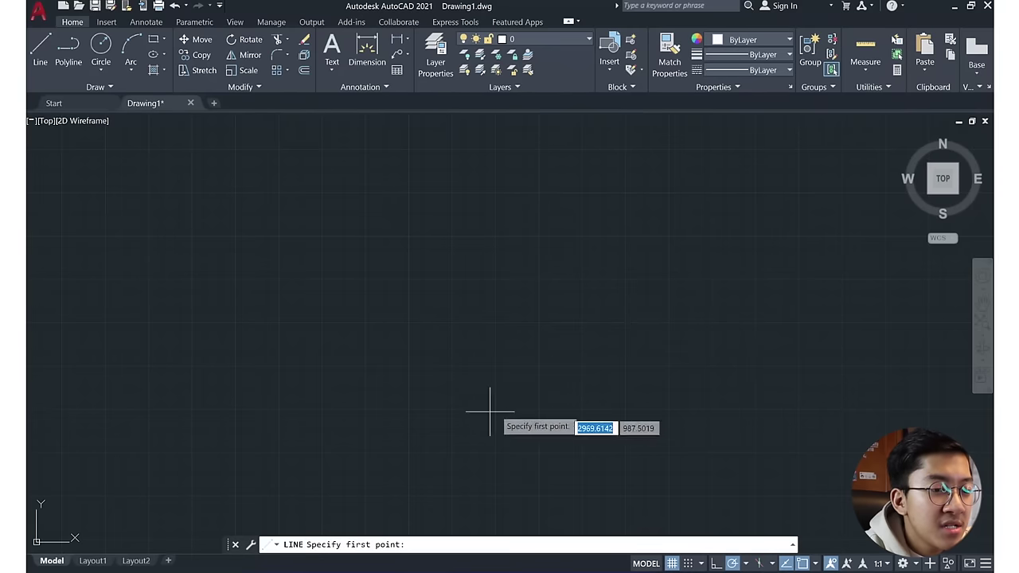
click(392, 288)
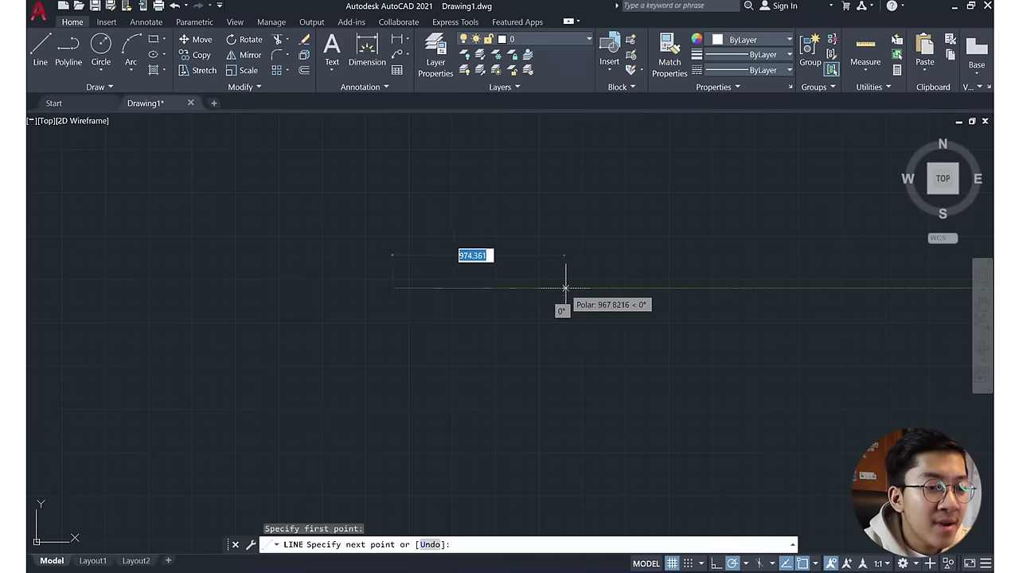
click(666, 288)
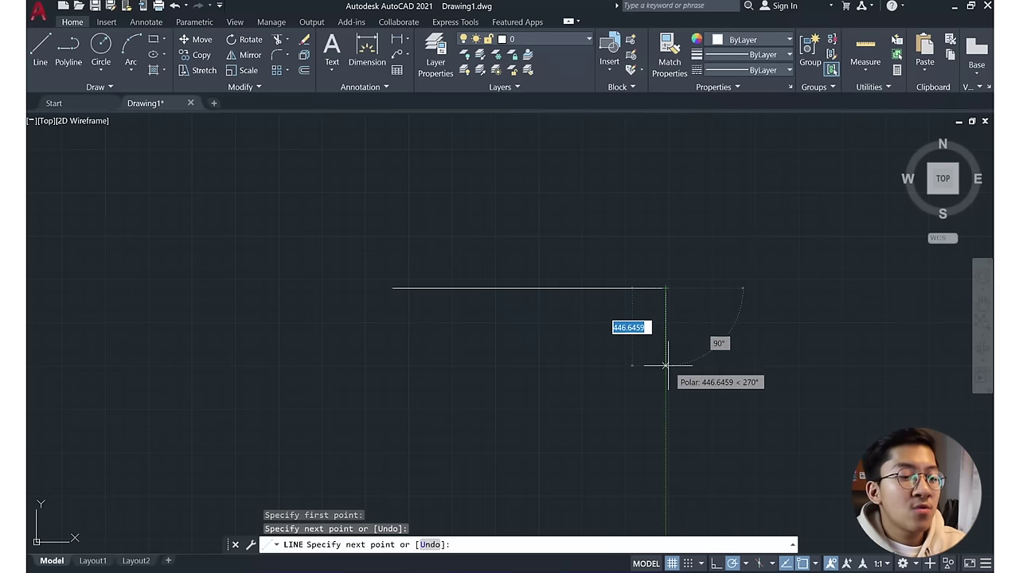
key(Escape)
- Select the line with a crossing window, clear the selection, and raise it in view
click(688, 329)
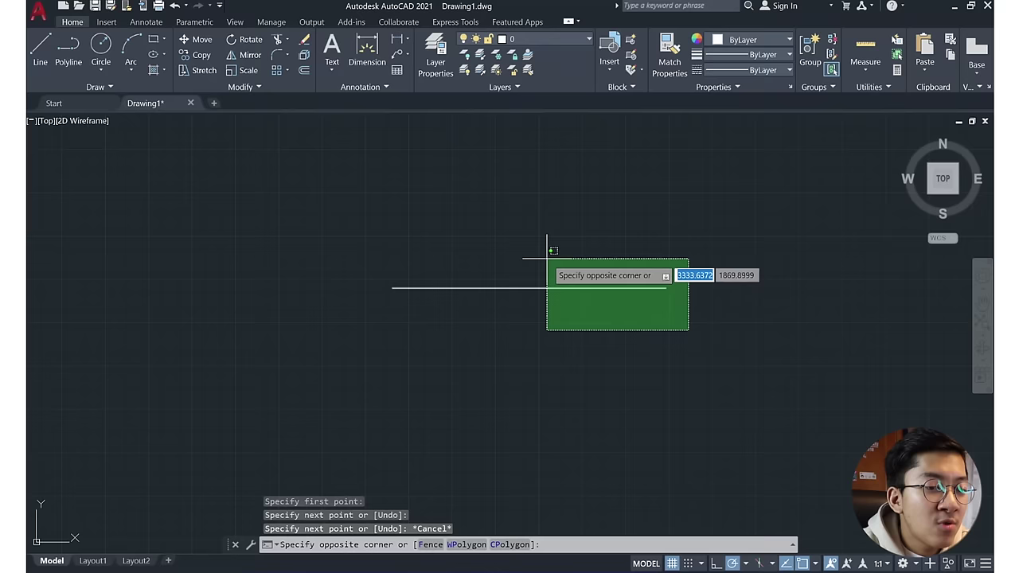
click(347, 248)
key(Escape)
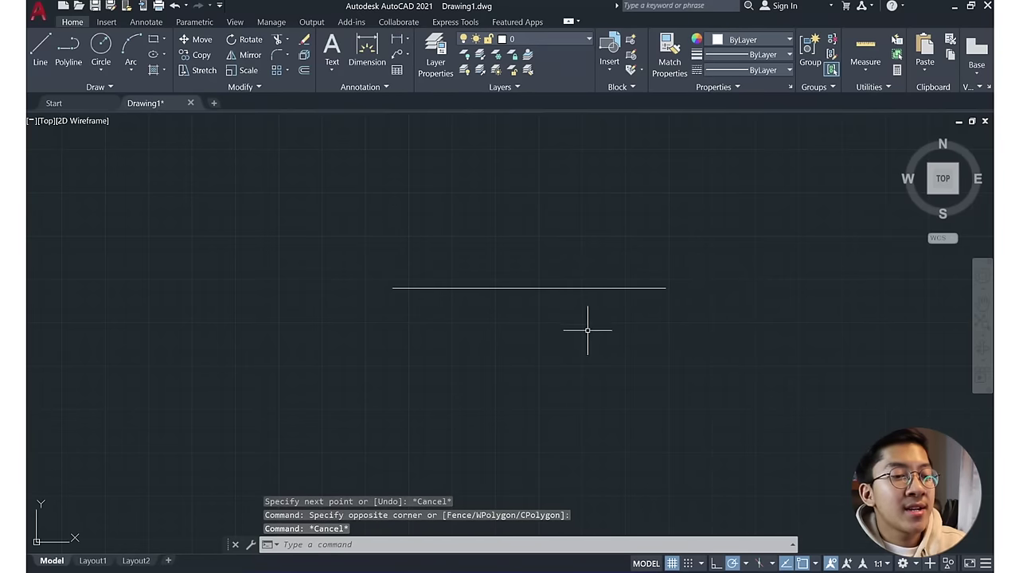
middle_drag(588, 312, 583, 280)
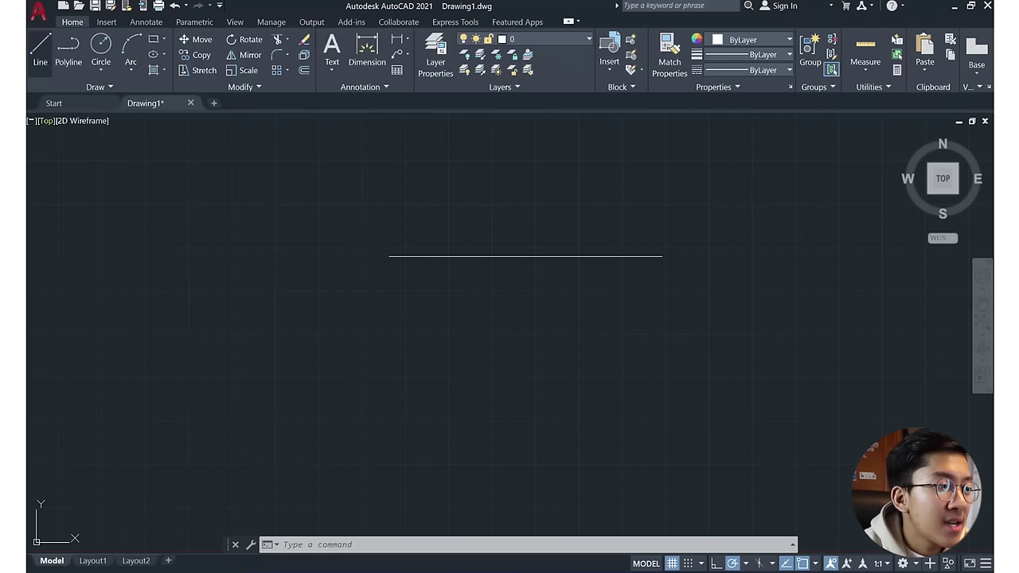
- Restart the LINE command with L and zoom to frame the horizontal line
click(39, 49)
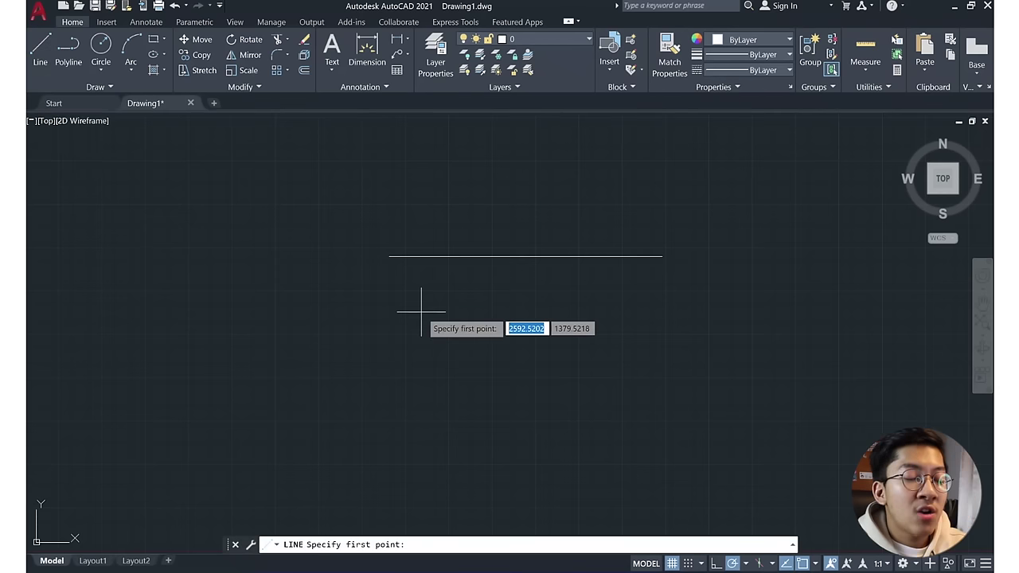
key(Escape)
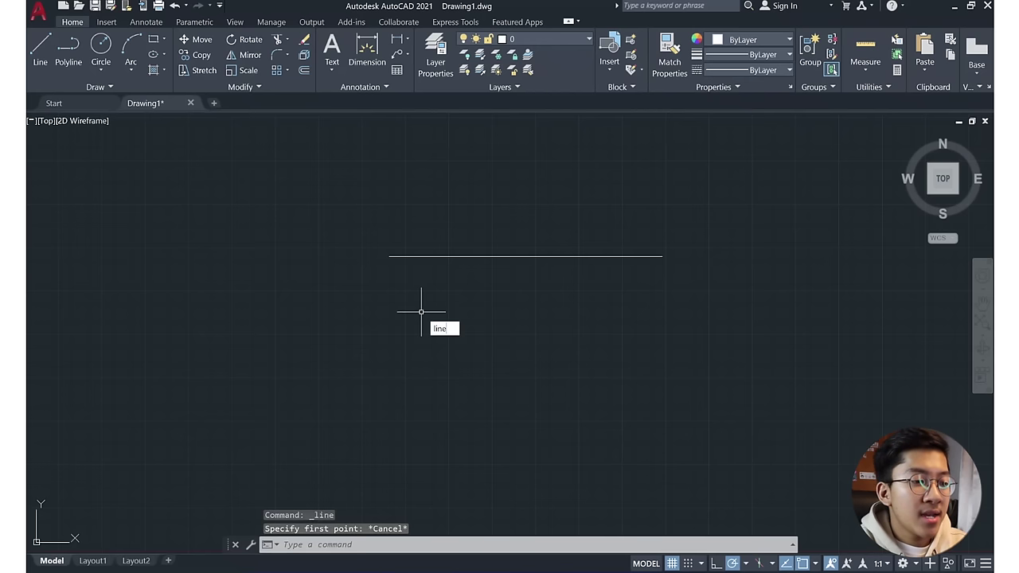
key(Return)
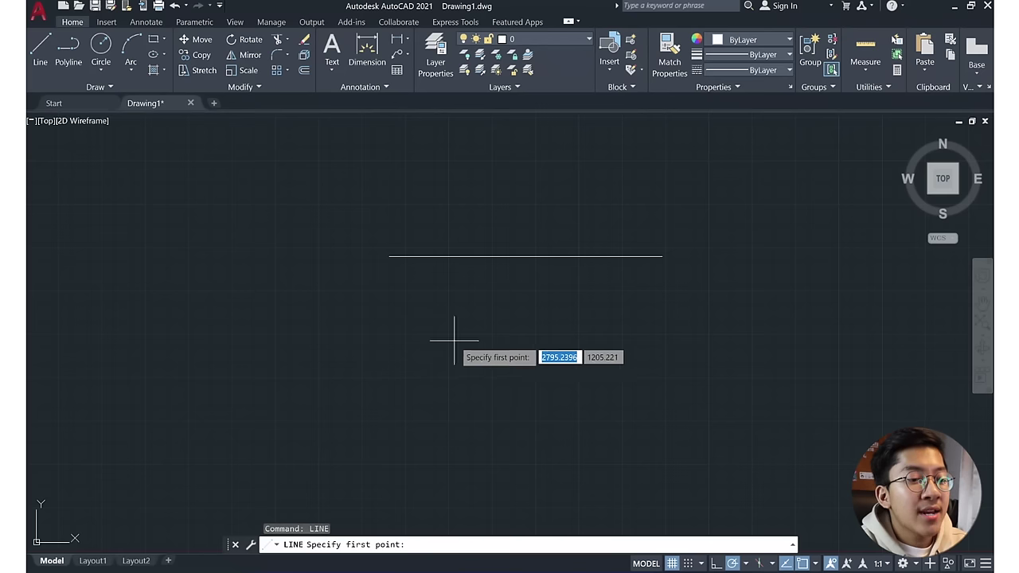
key(Escape)
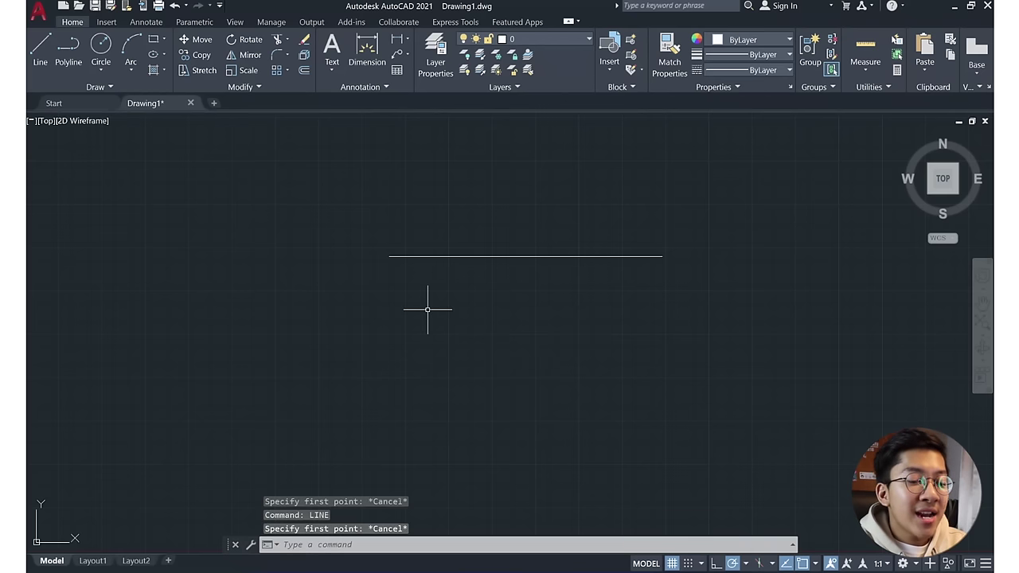
text(L)
key(Return)
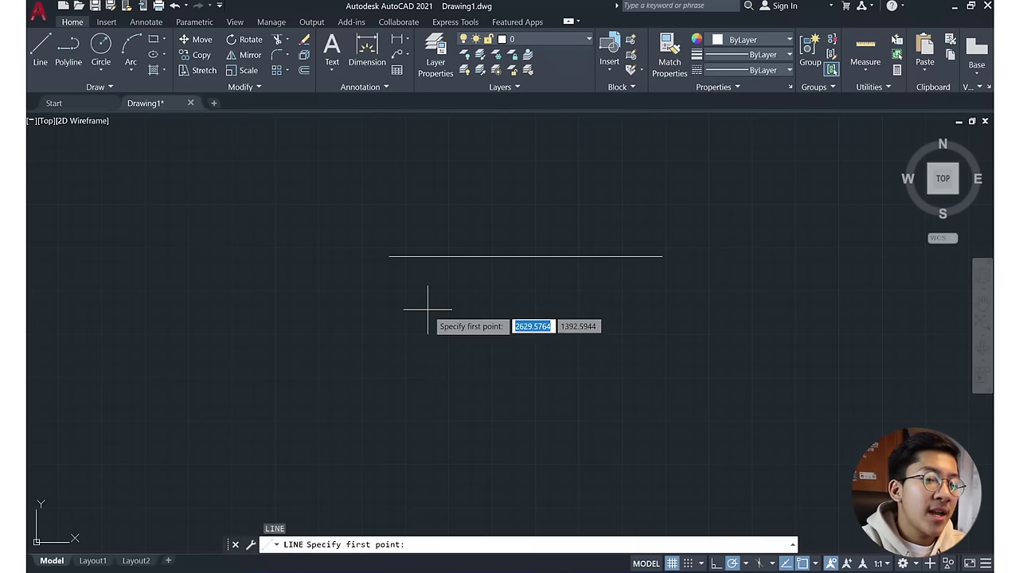
middle_drag(425, 309, 433, 322)
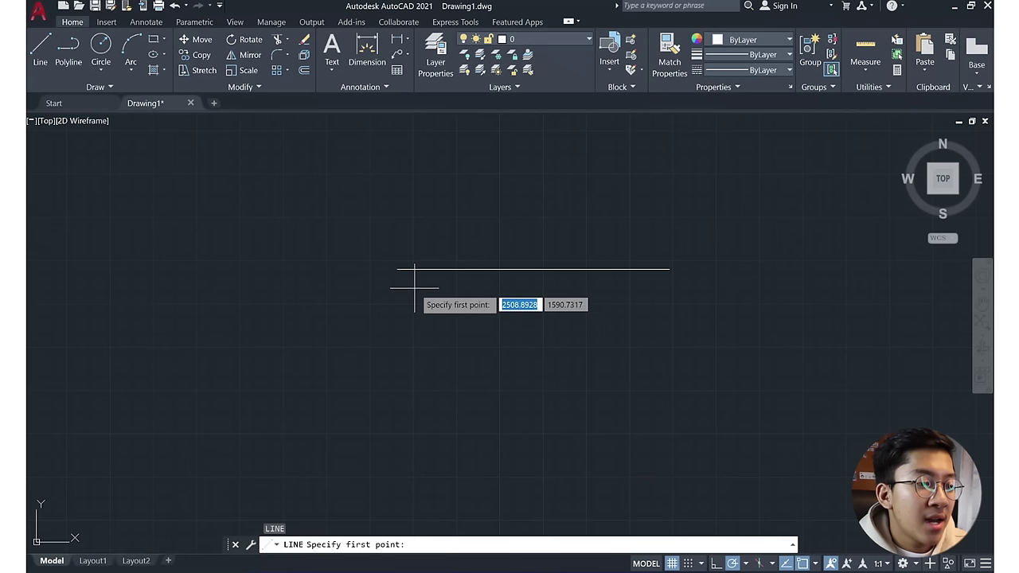
scroll(424, 311, up, 3)
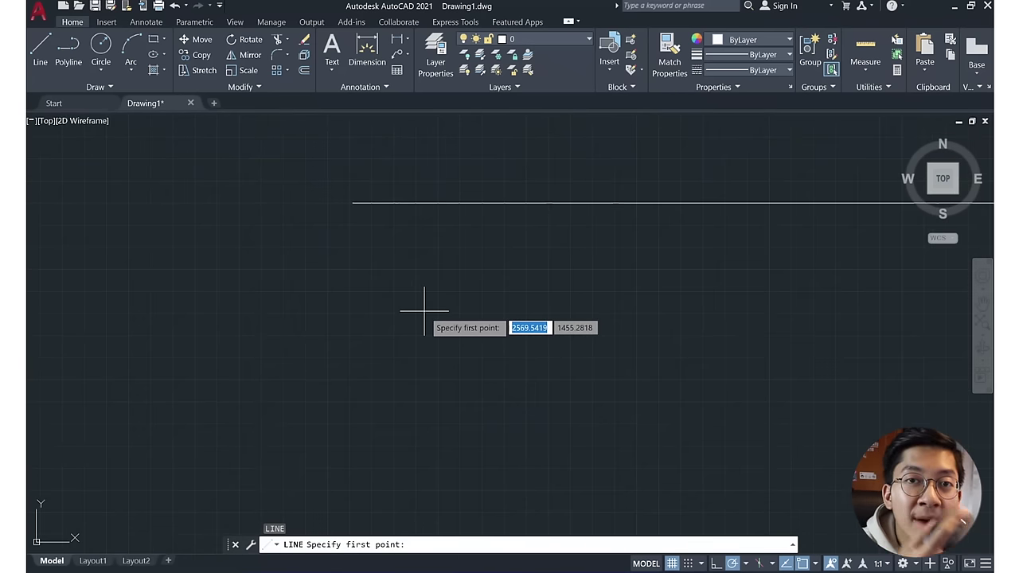
scroll(423, 310, down, 2)
scroll(424, 310, up, 1)
scroll(424, 310, up, 1)
scroll(424, 311, down, 1)
scroll(424, 311, down, 1)
scroll(424, 311, up, 1)
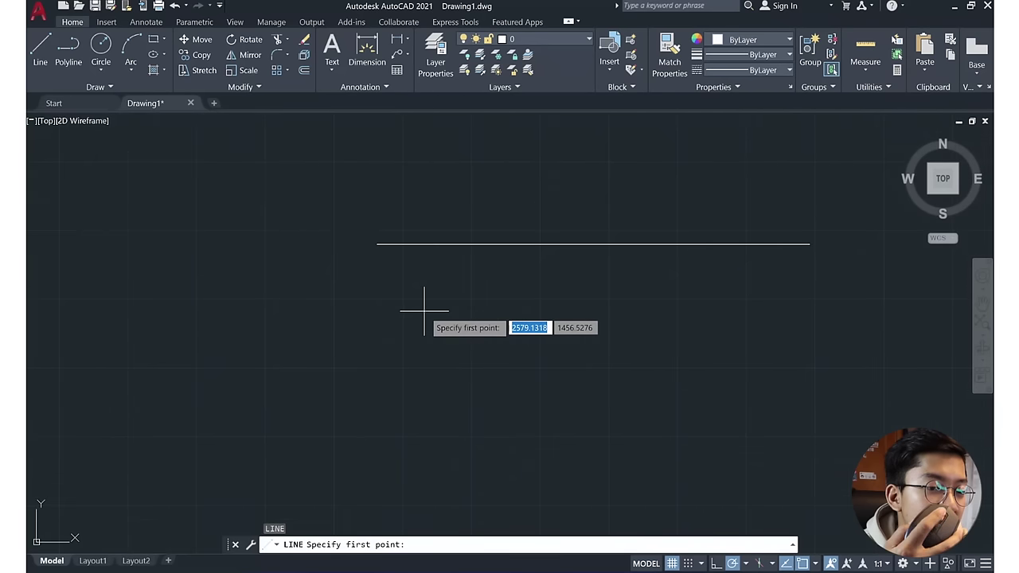
- Draw the left, bottom and right edges closing the line into a large rectangle
click(378, 244)
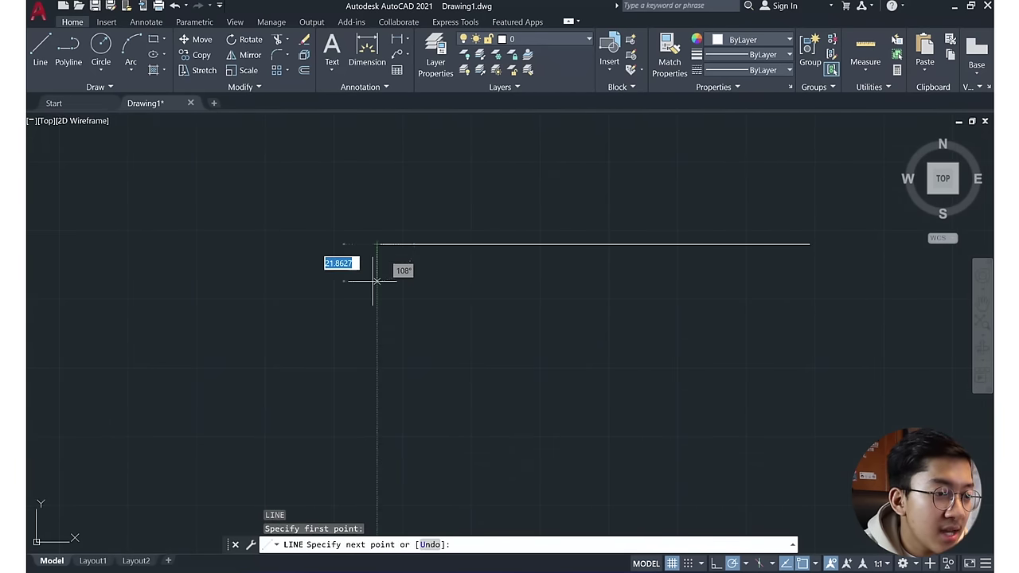
click(377, 436)
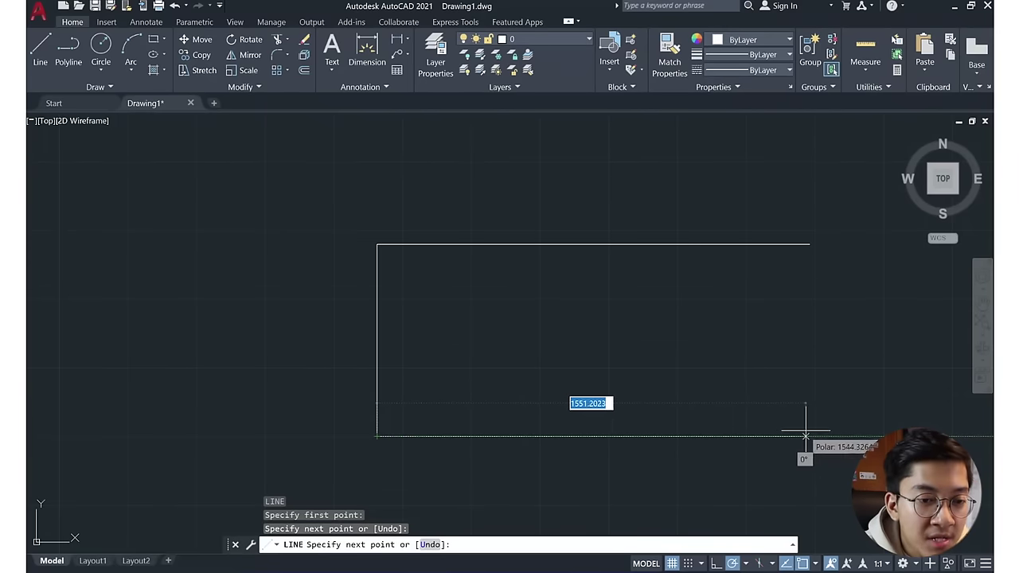
click(776, 436)
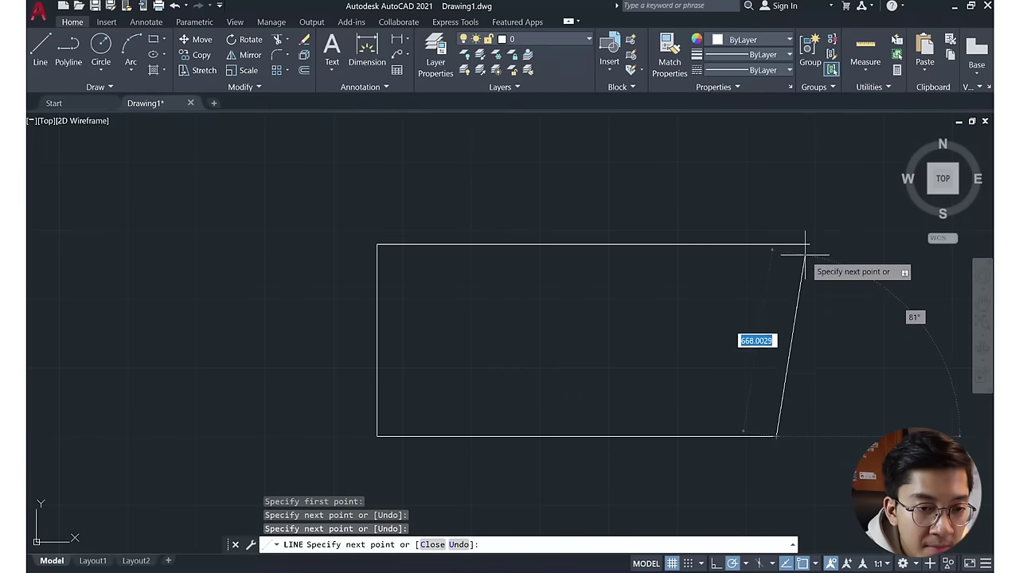
key(ctrl+z)
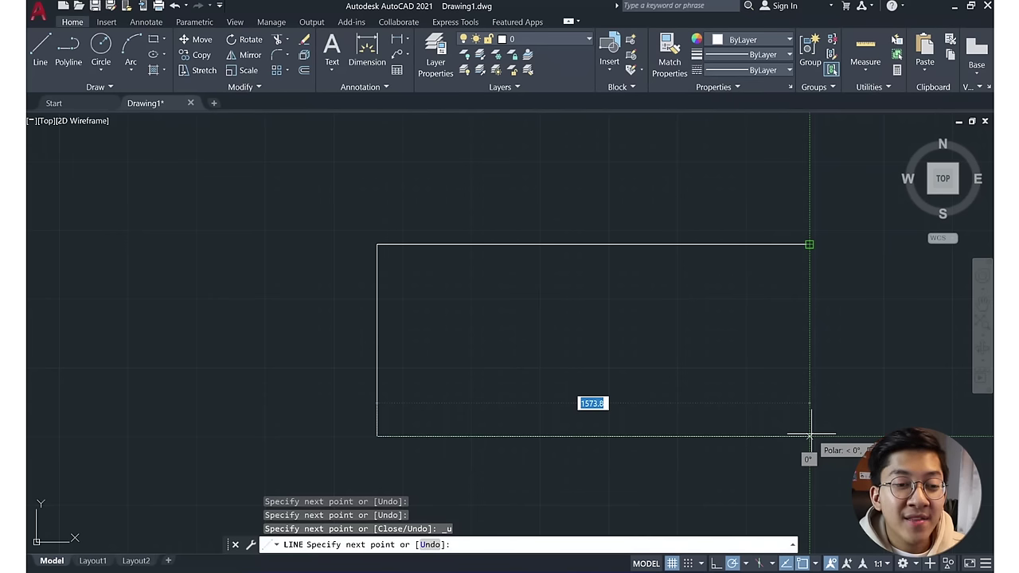
click(809, 436)
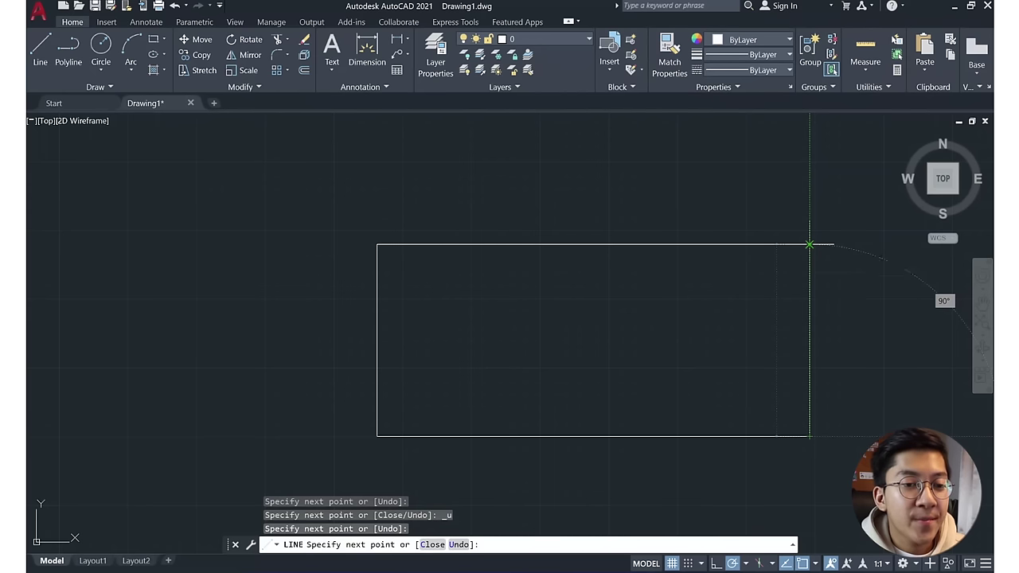
click(809, 244)
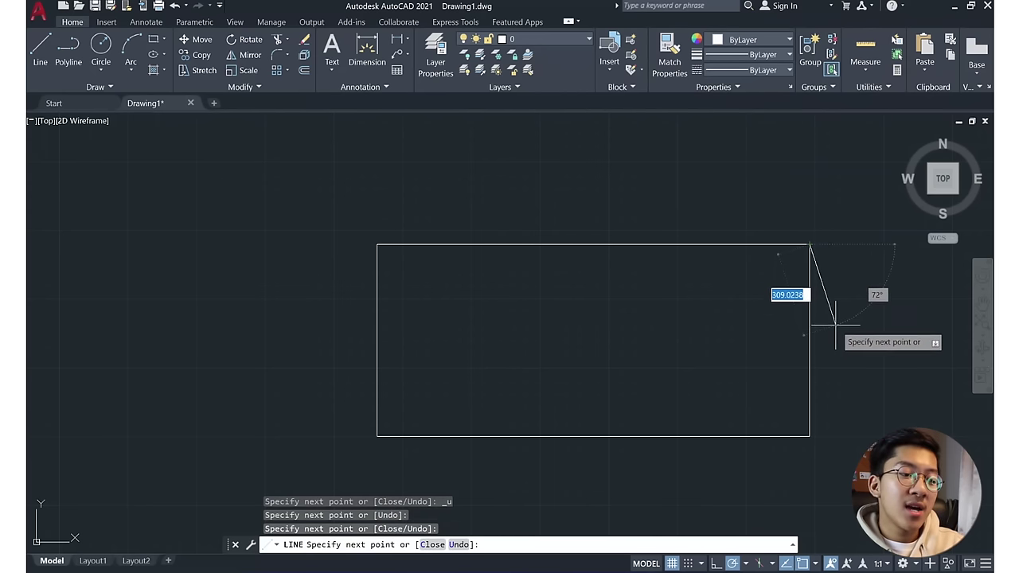
key(Escape)
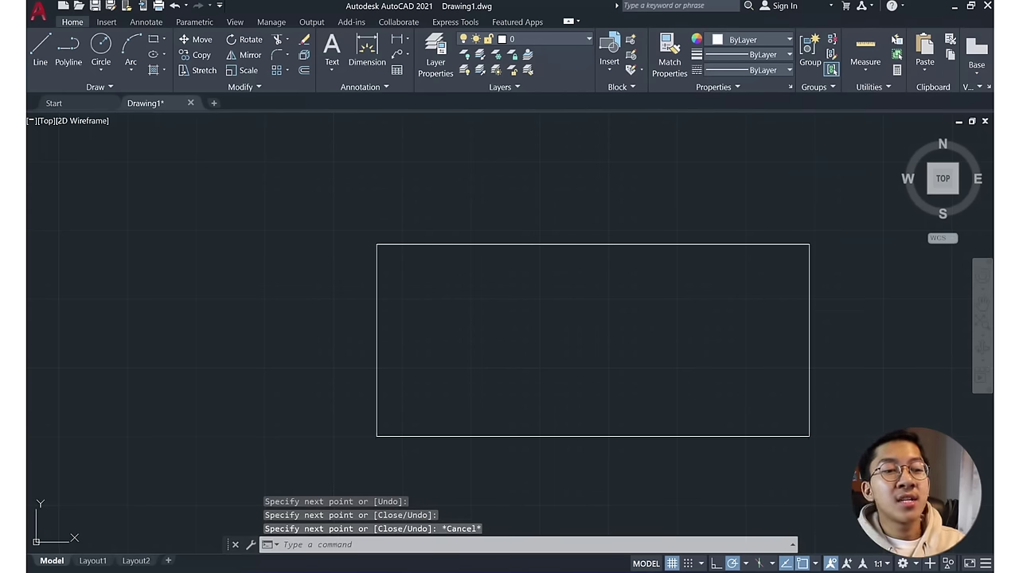
middle_drag(835, 326, 791, 345)
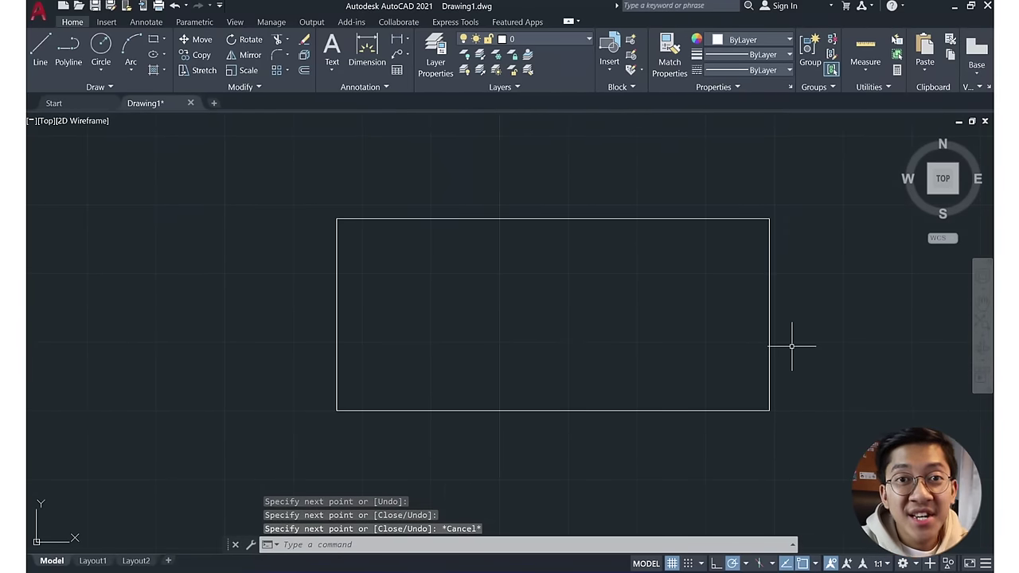
middle_drag(792, 345, 557, 348)
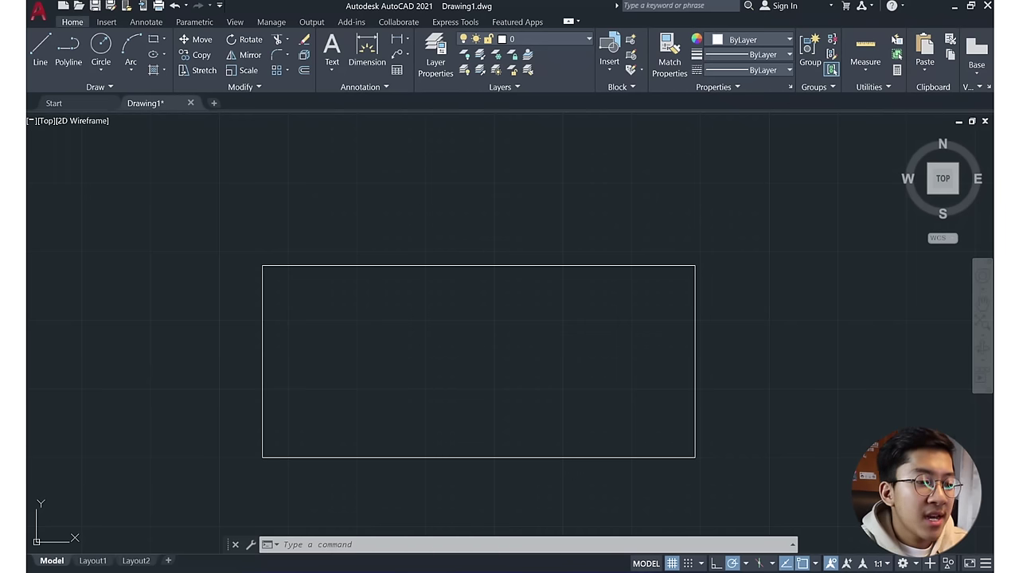
- Open Drafting Settings with DS on the Polar Tracking tab
text(ds)
key(Return)
click(302, 173)
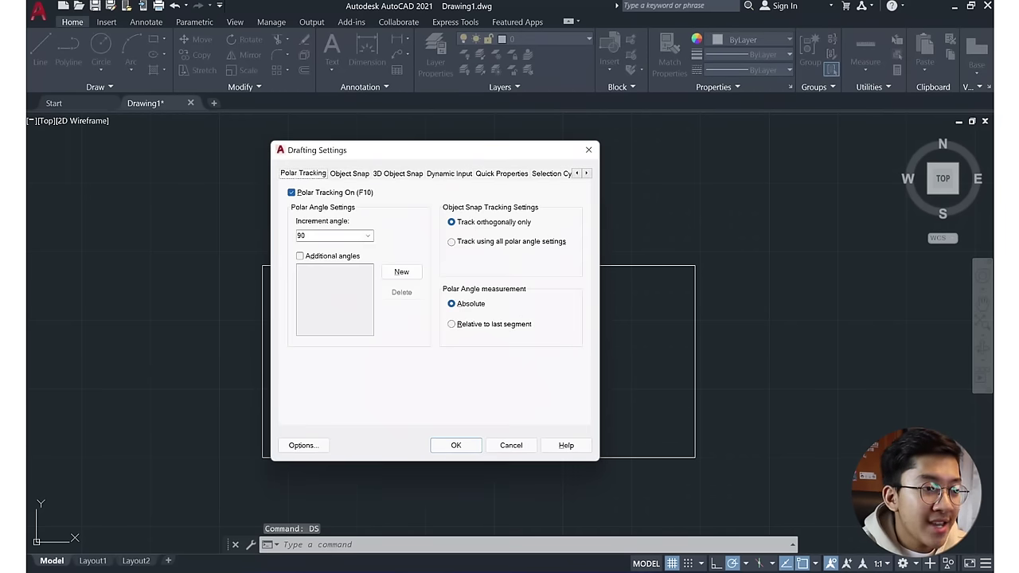
- Close Drafting Settings, turn polar tracking off with F10, and start a new line
key(Return)
middle_drag(582, 164, 584, 191)
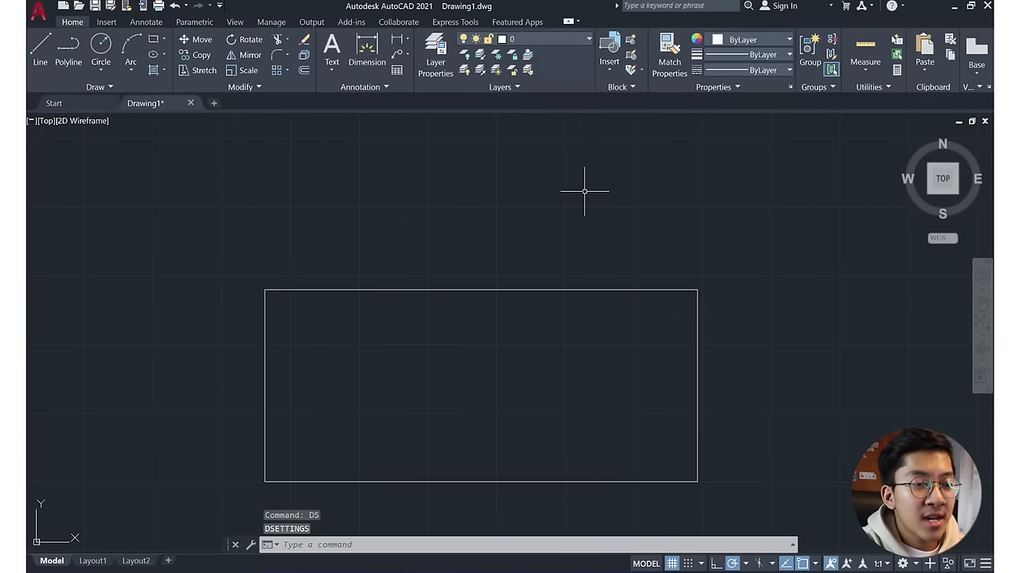
key(F10)
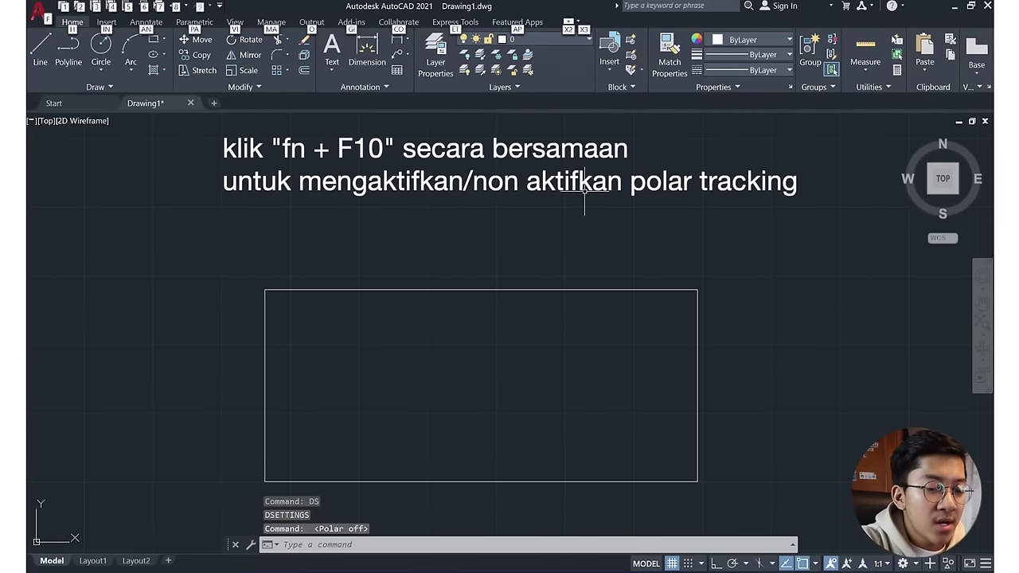
key(l)
key(Return)
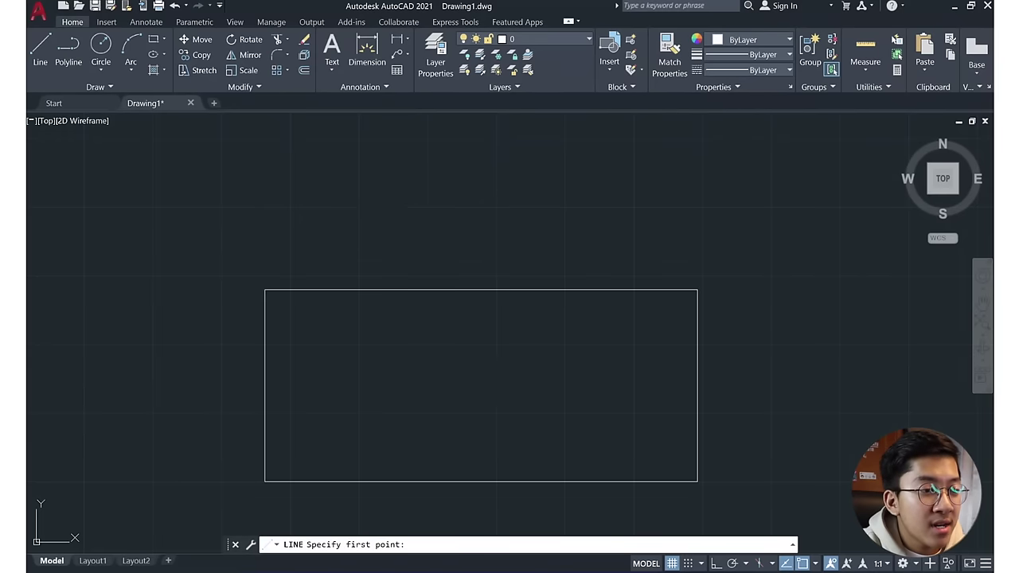
- Cancel a free-angle line above the rectangle and turn polar tracking back on
click(318, 189)
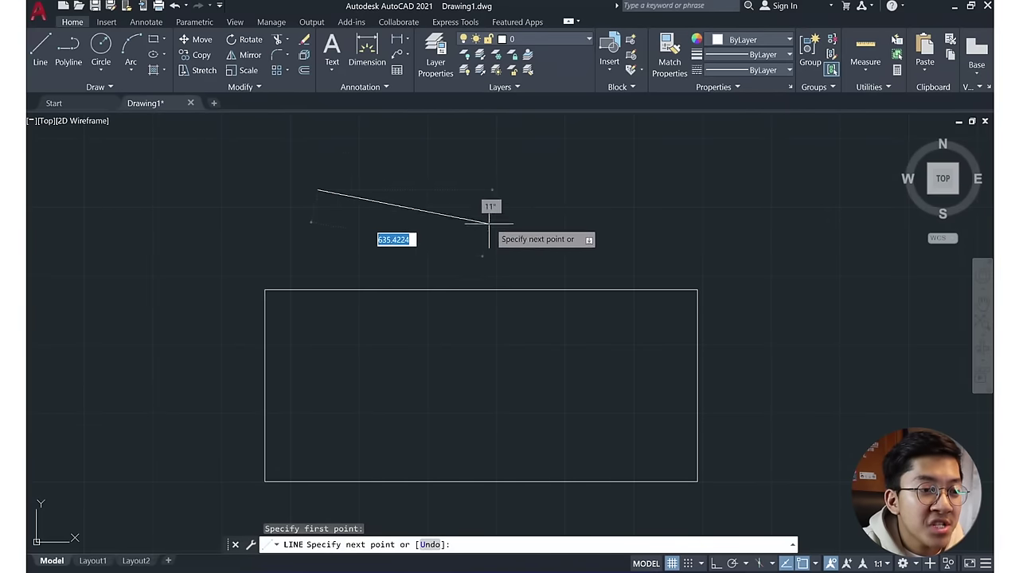
key(Escape)
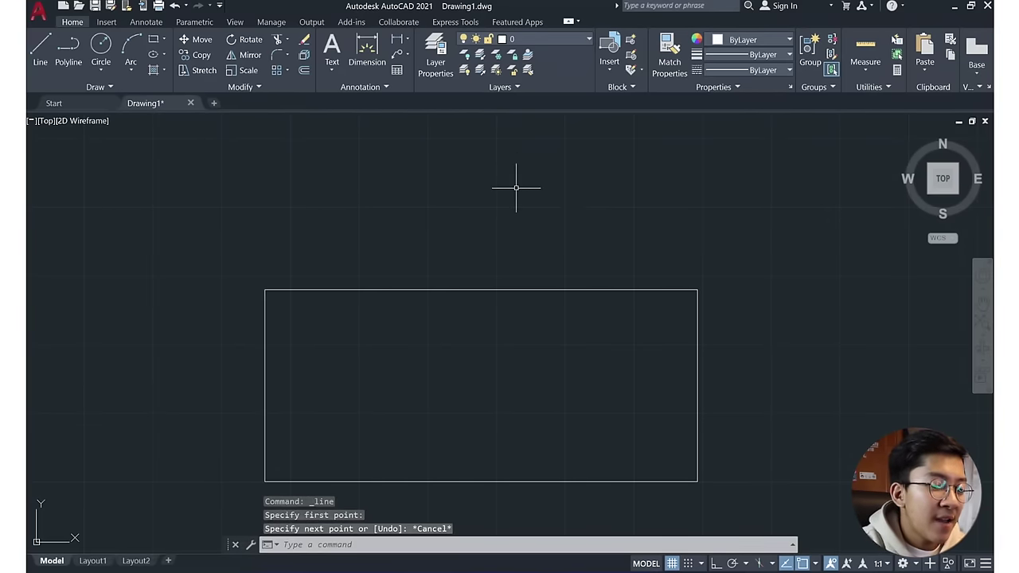
key(F10)
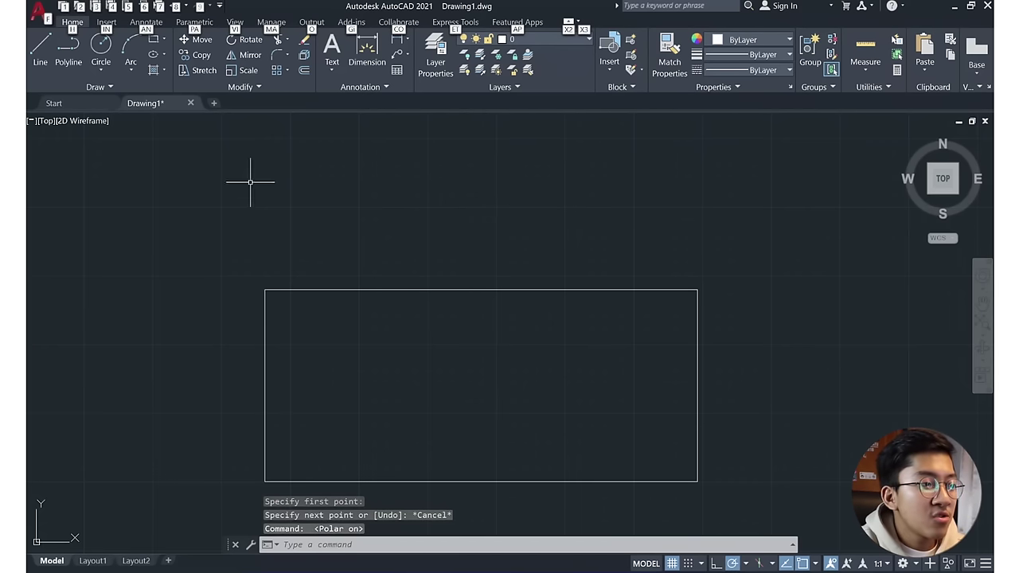
- Draw a small closed four-line rectangle above the large rectangle
click(40, 50)
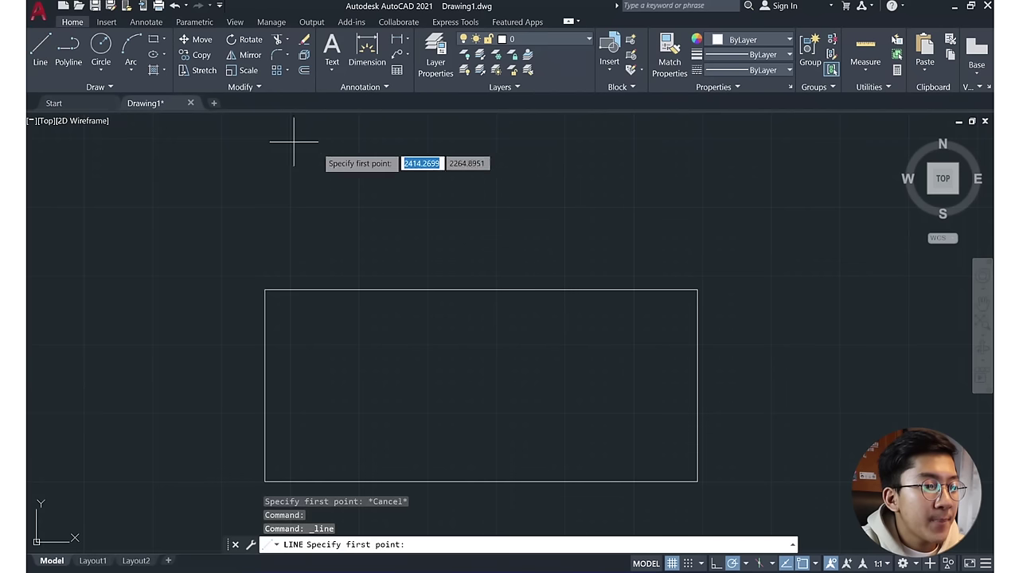
click(371, 185)
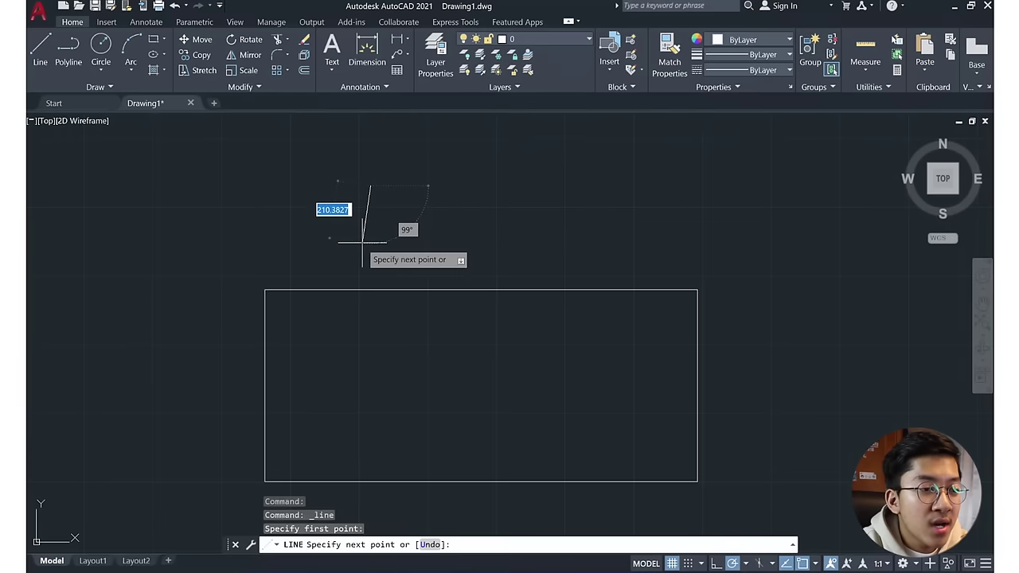
click(370, 144)
click(504, 144)
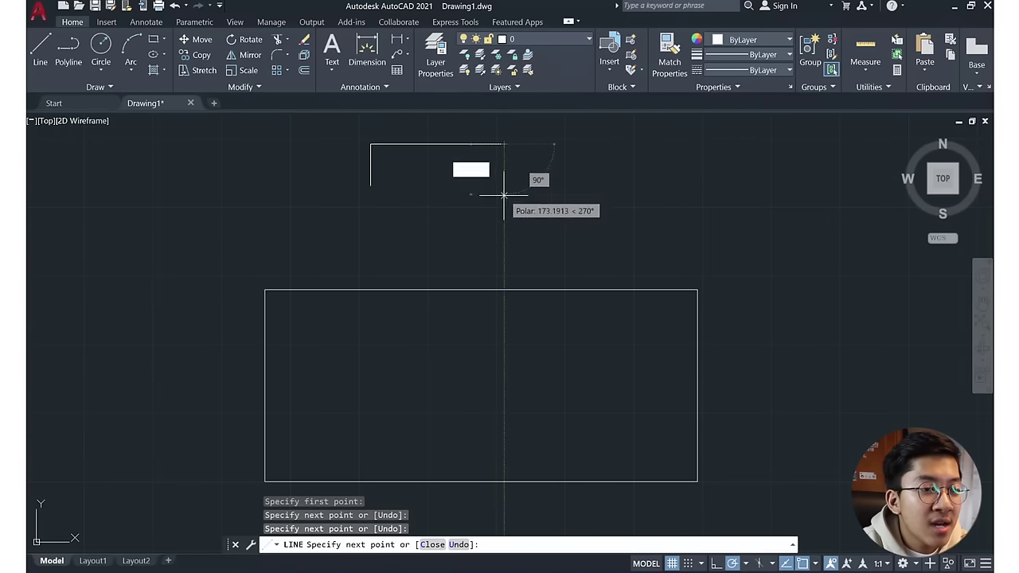
click(504, 225)
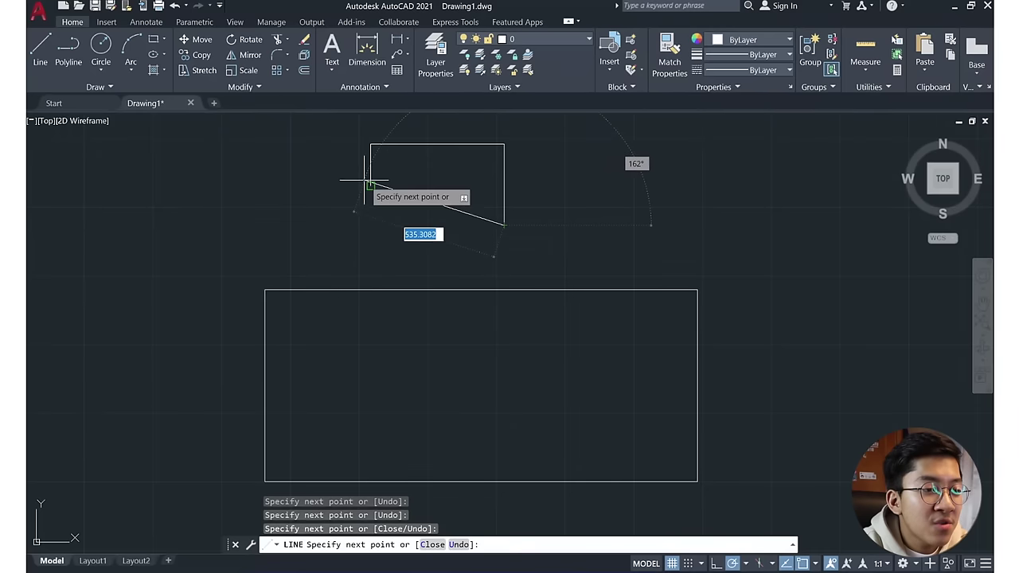
click(370, 225)
click(371, 187)
key(Escape)
middle_drag(587, 228, 594, 220)
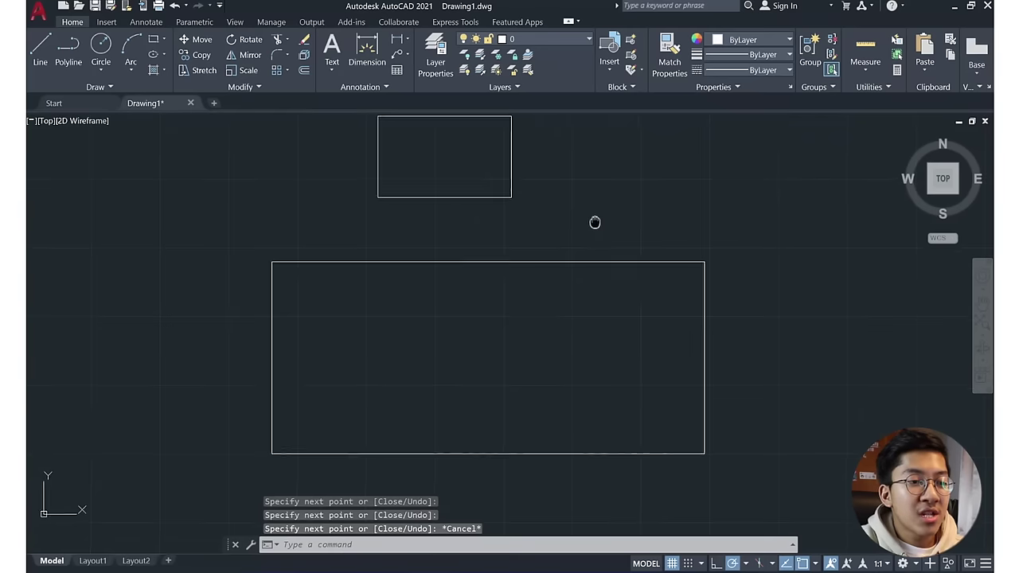
- Try window selections around the large rectangle's left edge, then cancel them
mouse_move(614, 281)
middle_down()
mouse_move(617, 271)
mouse_move(603, 275)
middle_up()
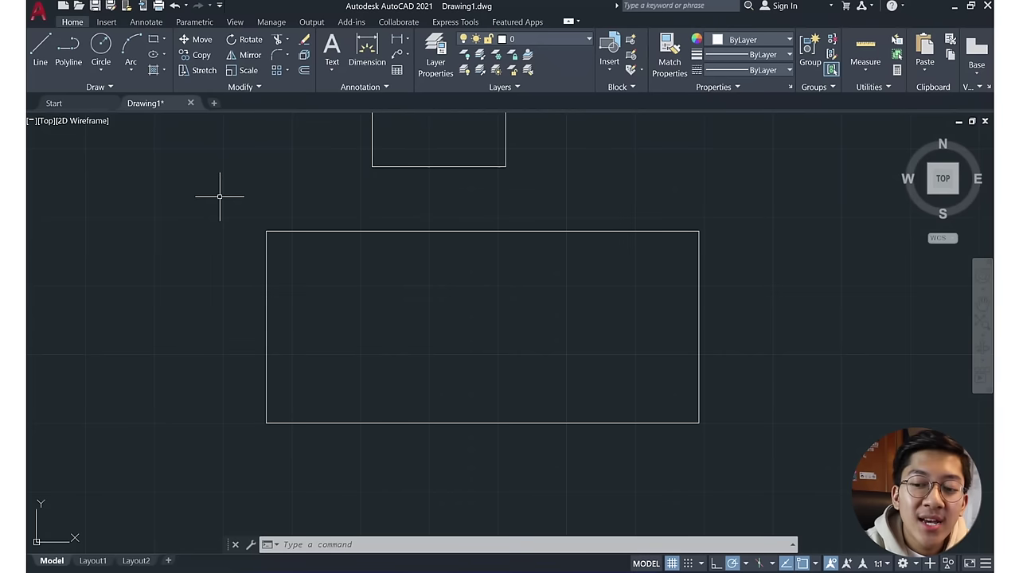
click(219, 196)
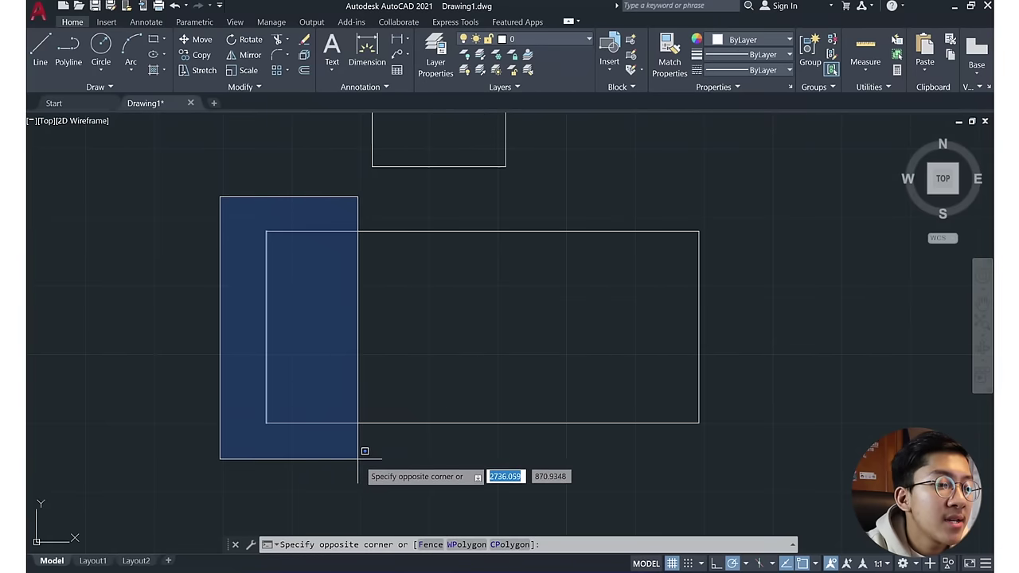
click(388, 471)
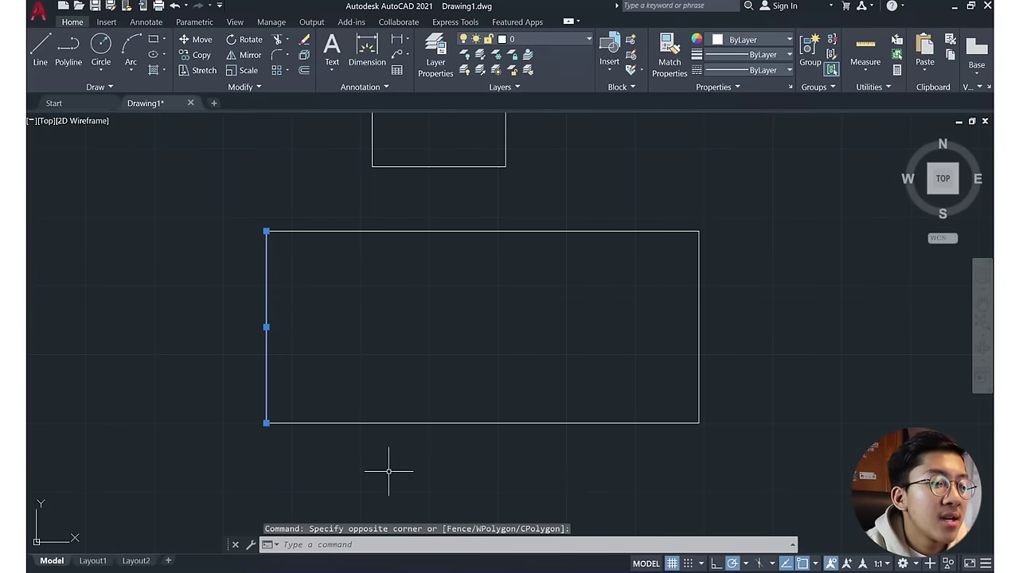
key(Escape)
click(219, 216)
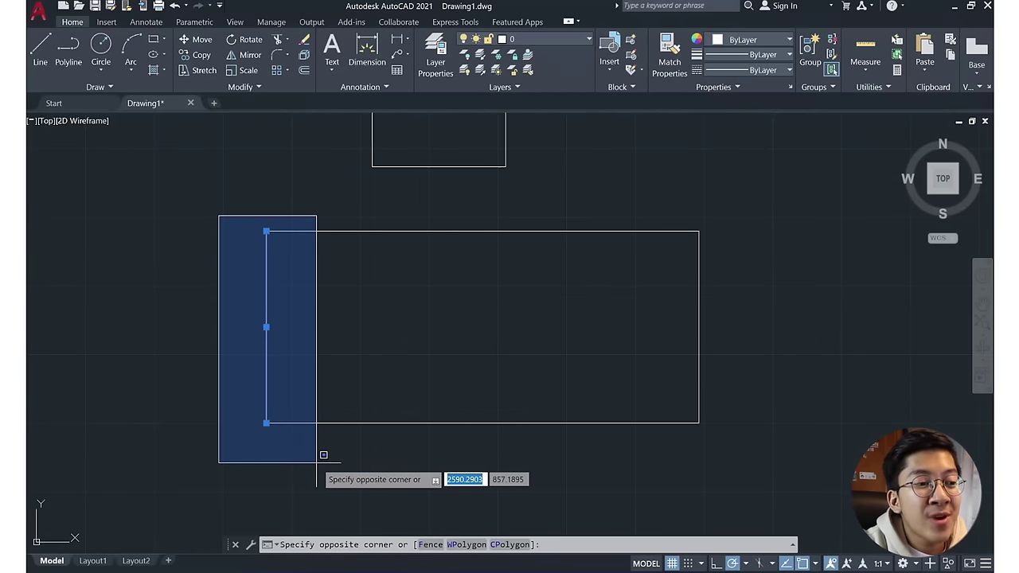
key(Escape)
key(Escape)
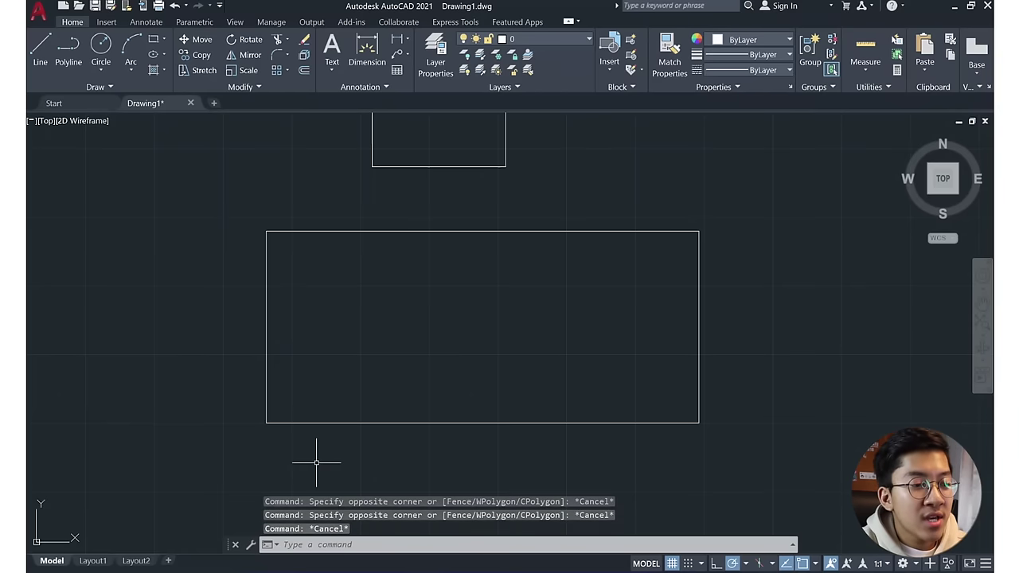
- Select the whole large rectangle with a right-to-left crossing window
click(409, 200)
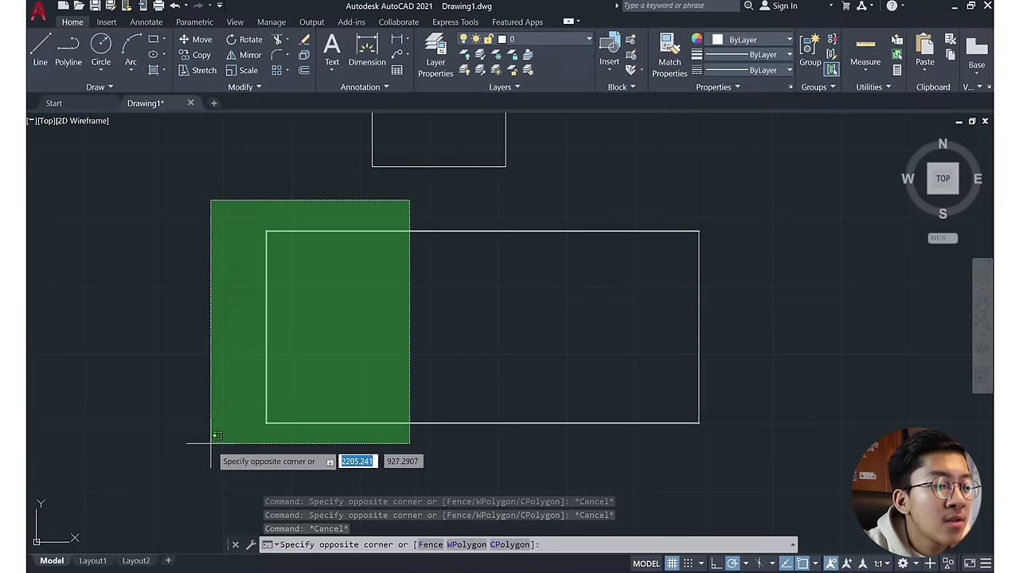
click(211, 443)
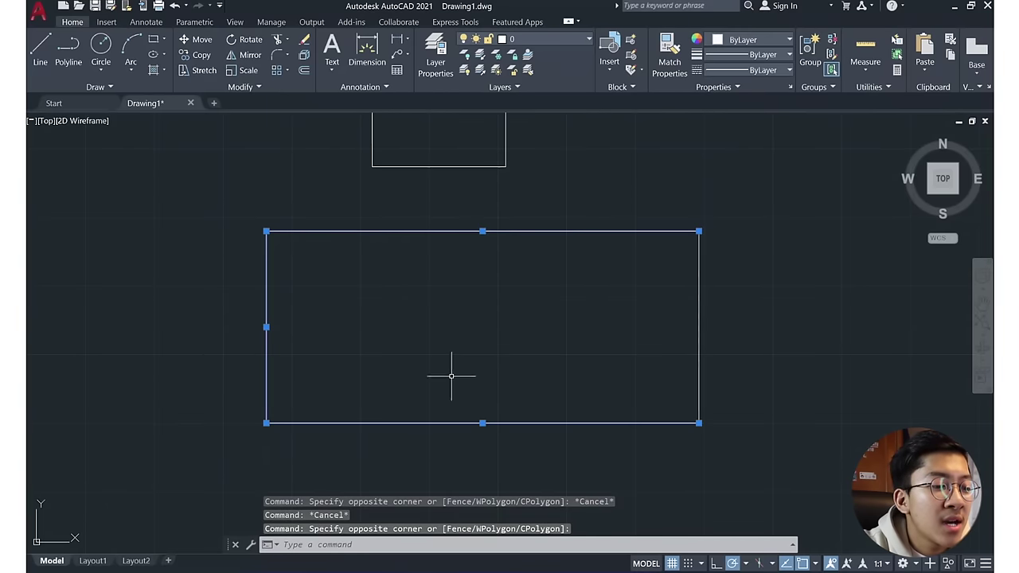
key(Escape)
click(218, 205)
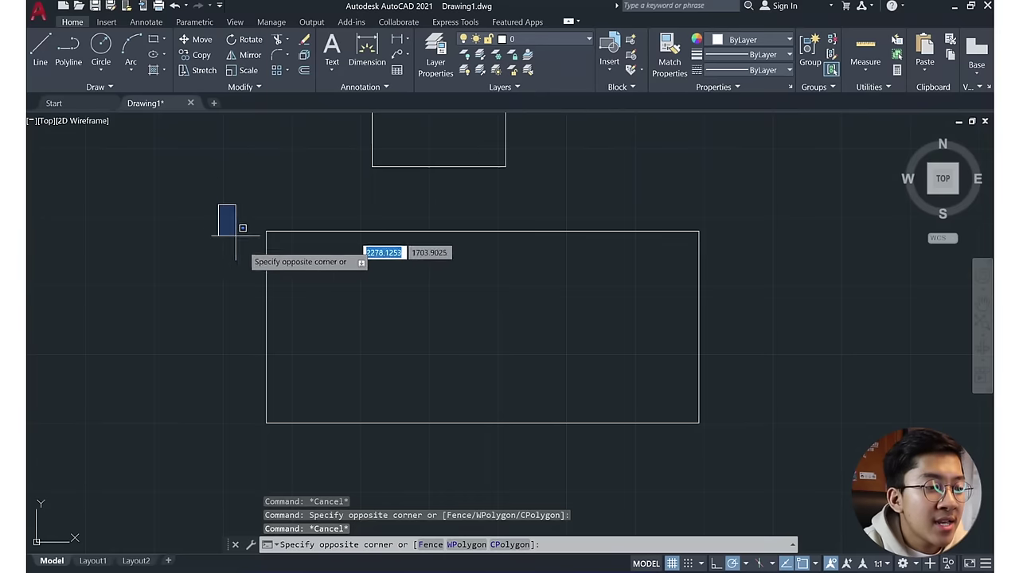
click(359, 455)
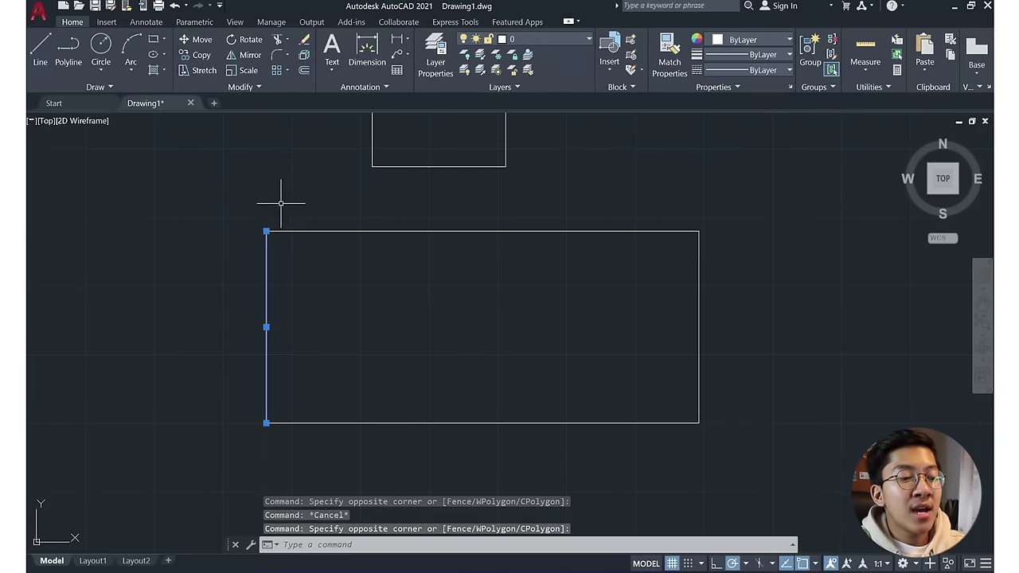
key(Escape)
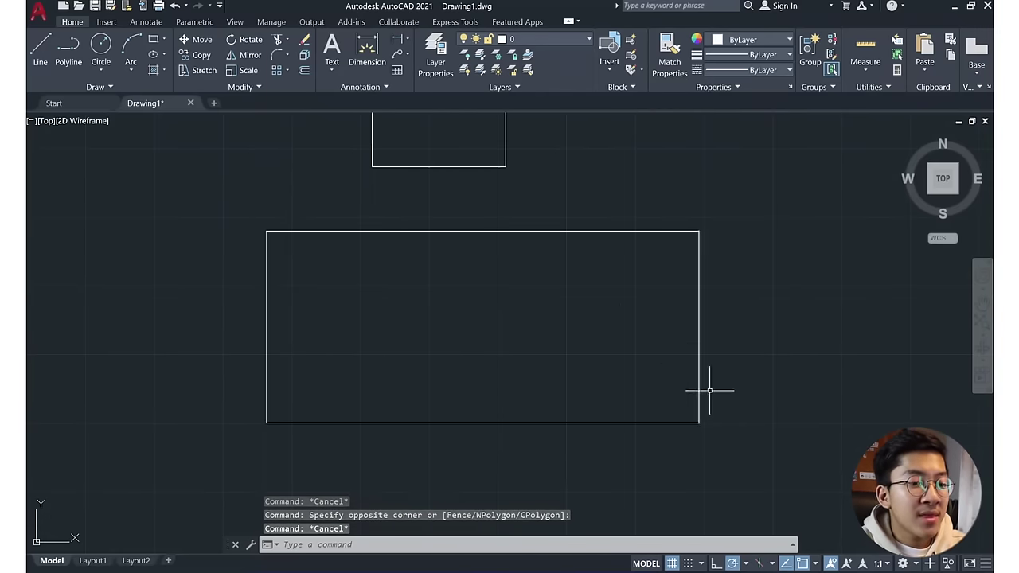
click(757, 468)
click(198, 327)
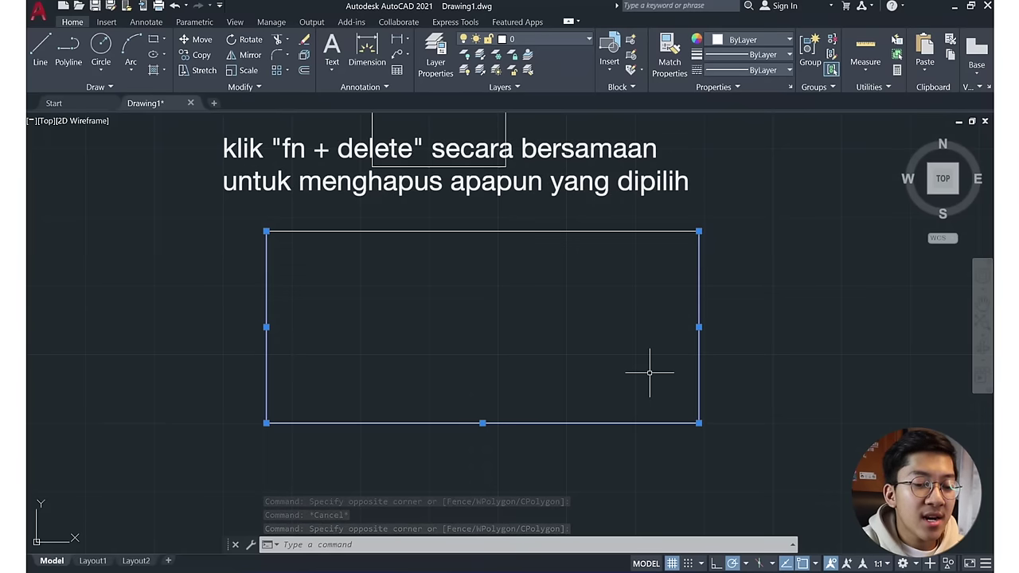
key(Delete)
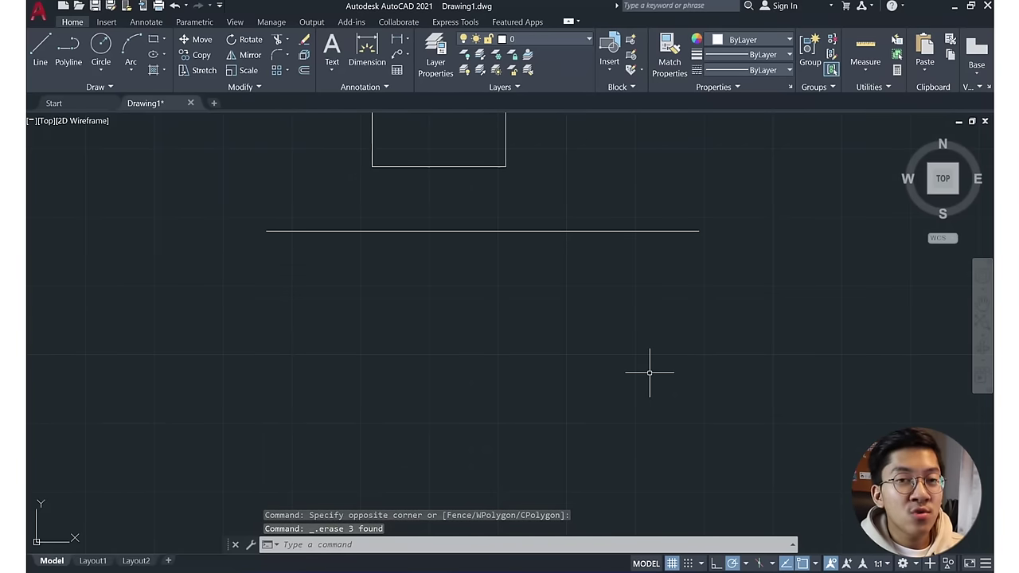
key(ctrl+z)
middle_drag(675, 198, 370, 322)
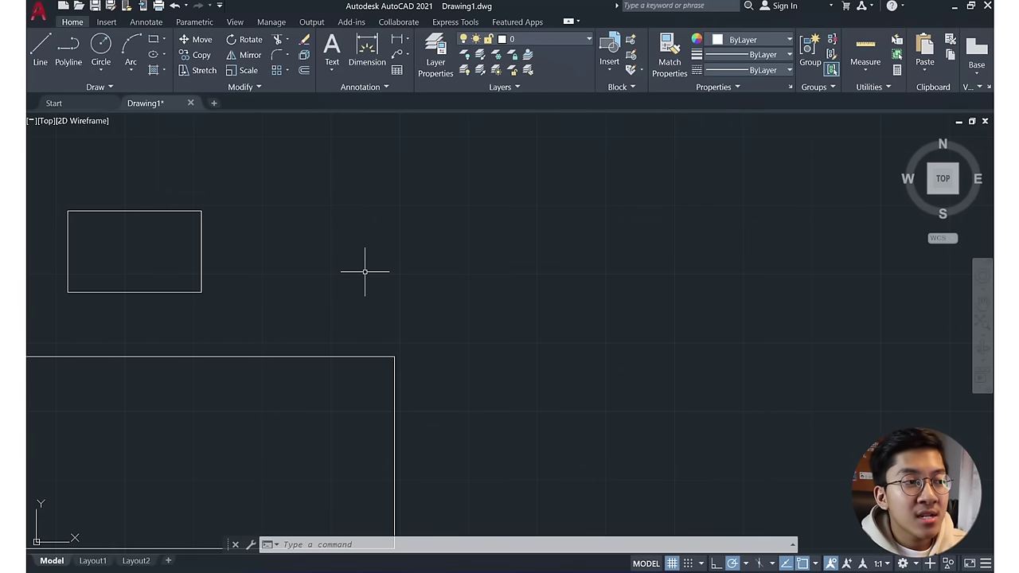
- Draw a 1000-unit horizontal line in empty space right of the rectangles
text(l)
key(Return)
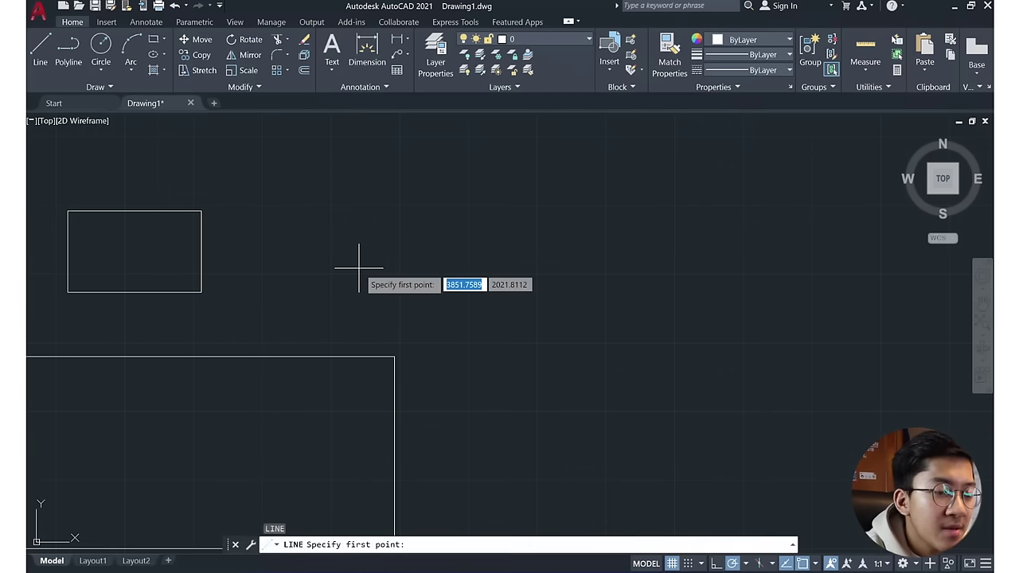
middle_drag(511, 230, 464, 228)
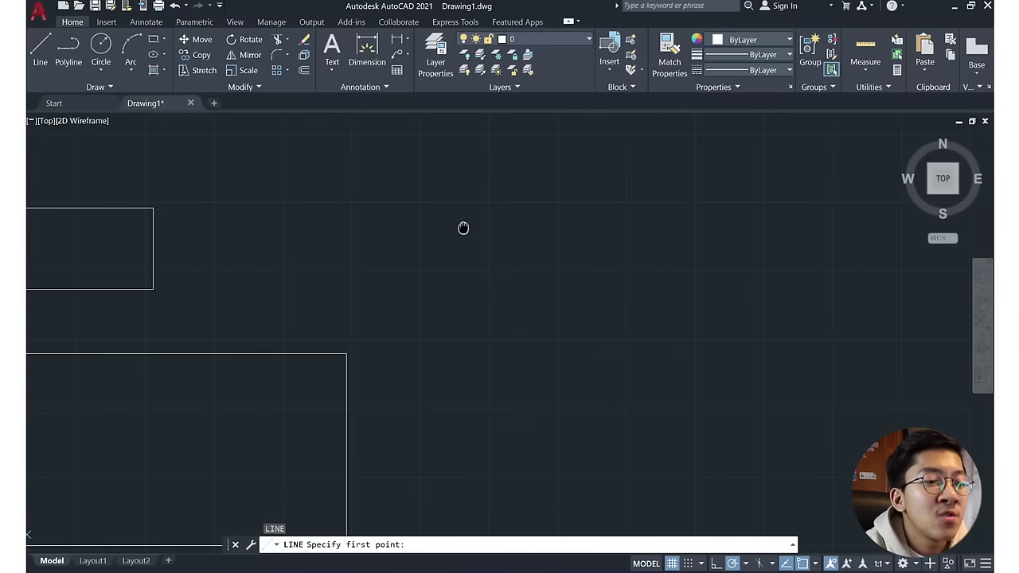
middle_drag(512, 251, 481, 266)
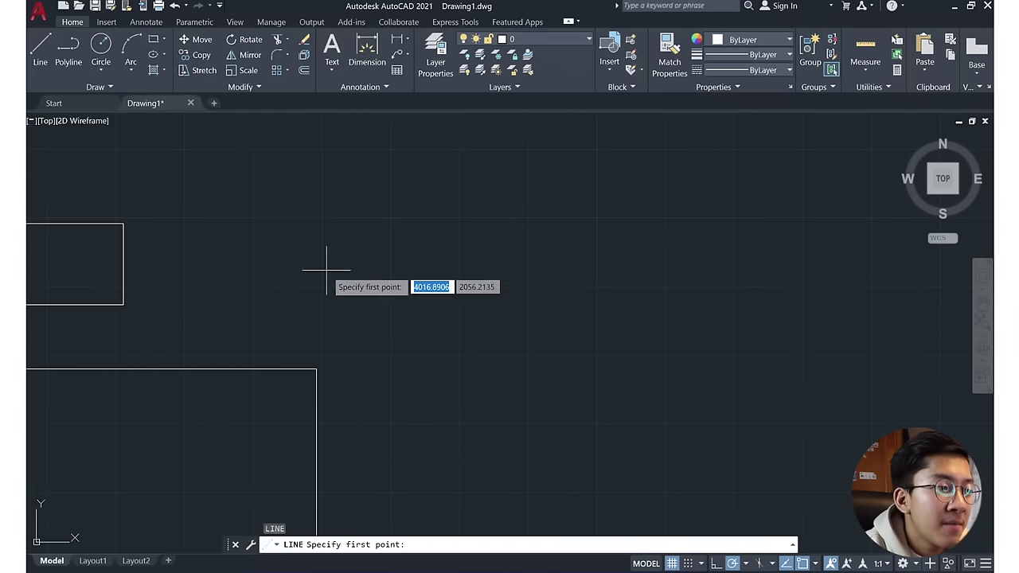
middle_drag(503, 303, 436, 289)
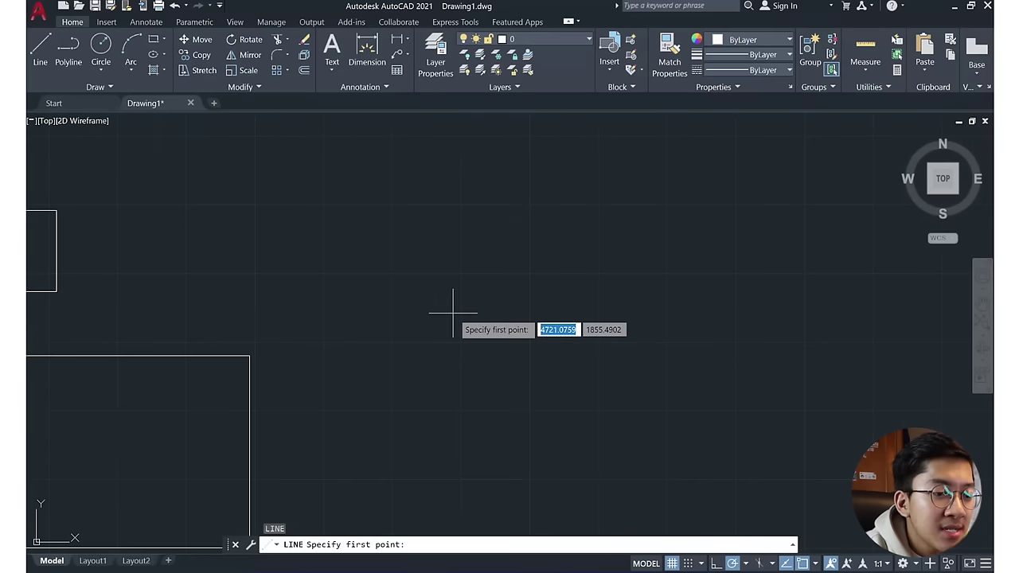
click(453, 313)
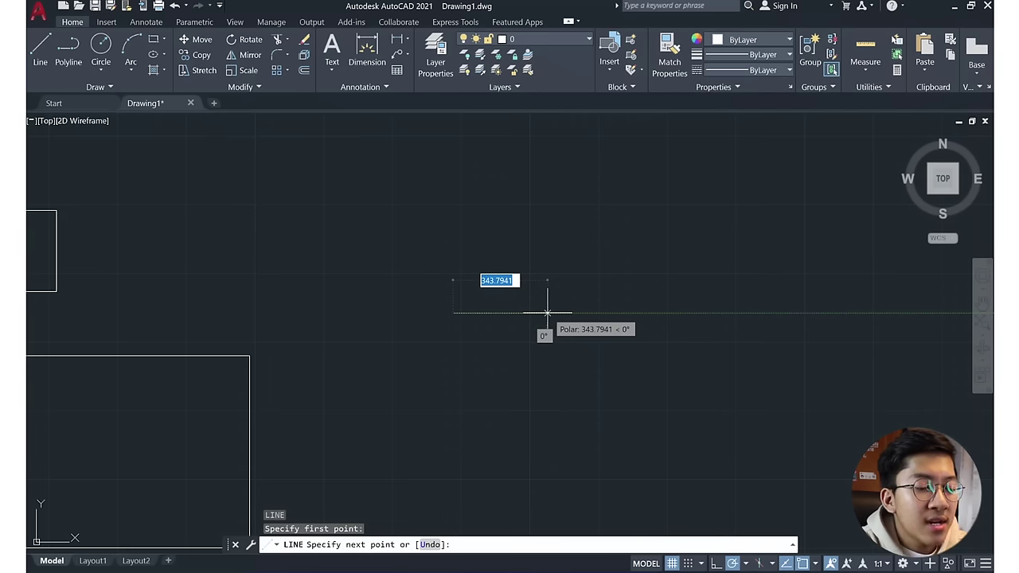
text(1000)
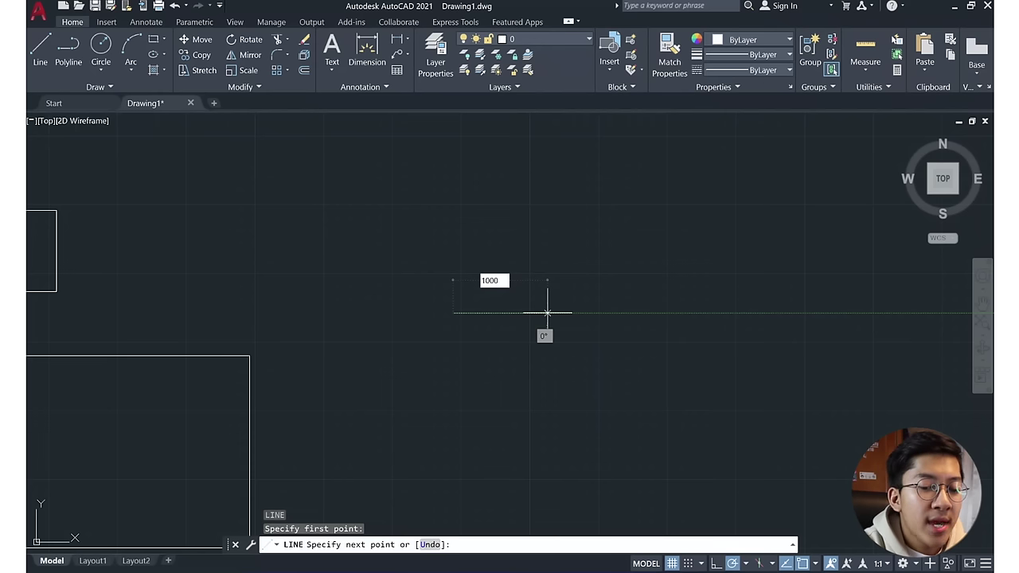
key(Return)
key(Escape)
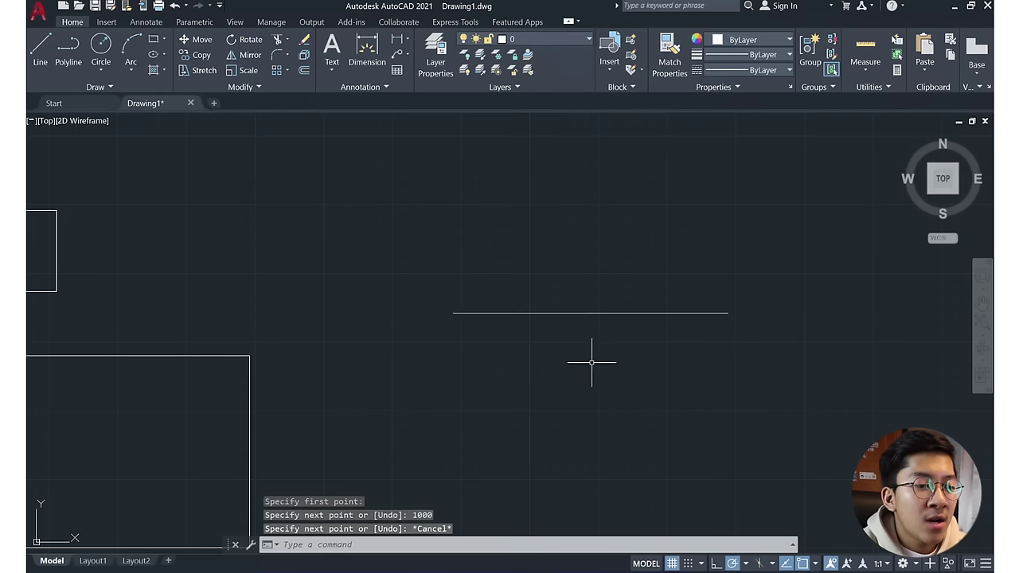
scroll(613, 299, down, 2)
scroll(557, 328, up, 2)
scroll(585, 321, up, 2)
middle_drag(585, 320, 475, 370)
- Draw a 500-unit vertical line up from the 1000-unit line's right endpoint
click(40, 48)
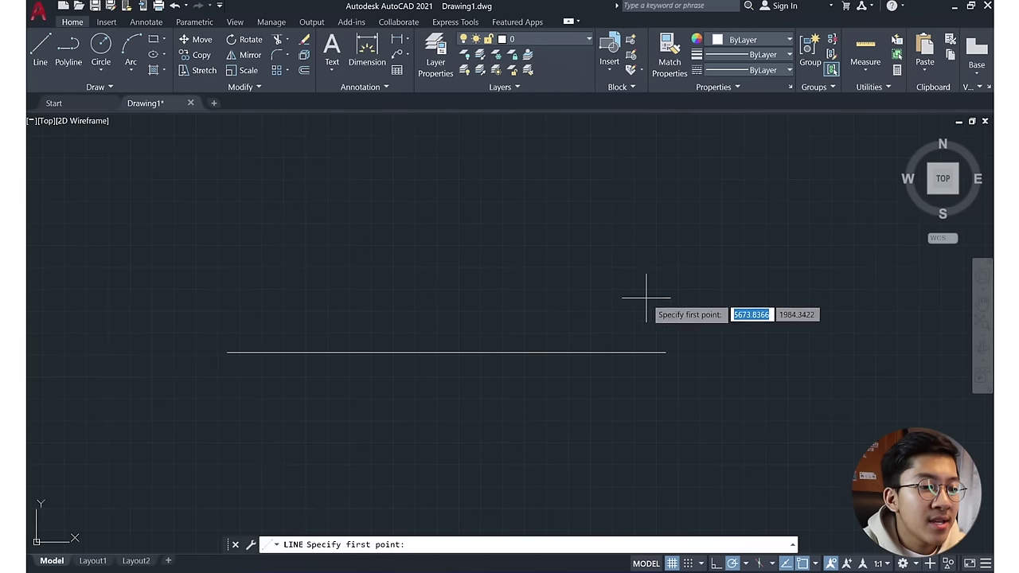
click(666, 352)
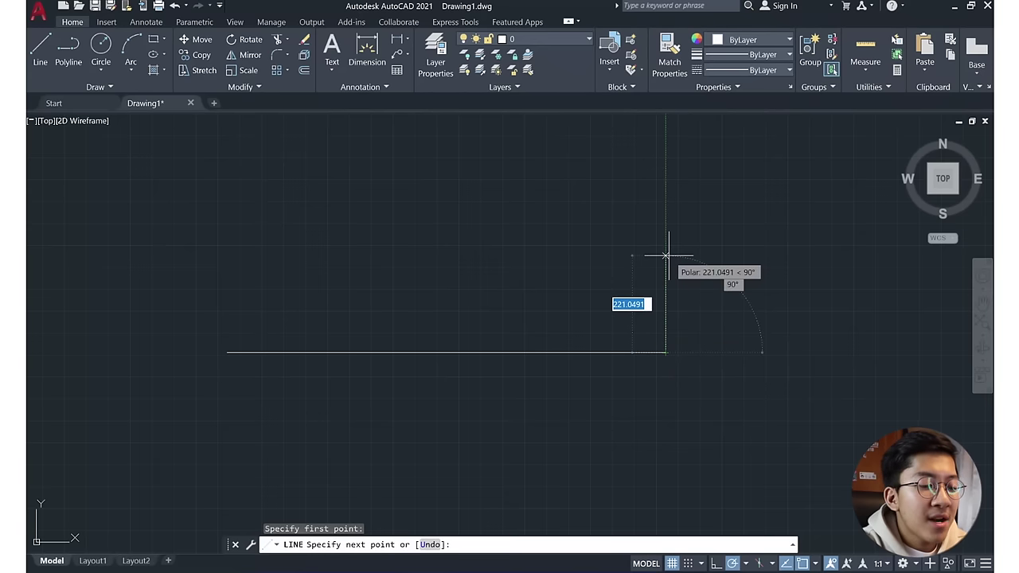
text(500)
key(Return)
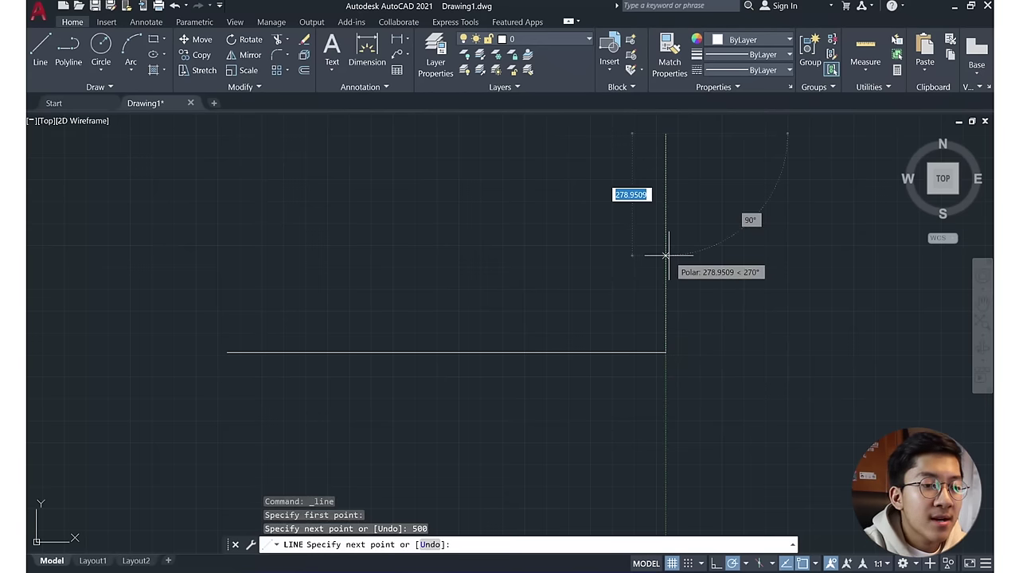
key(Escape)
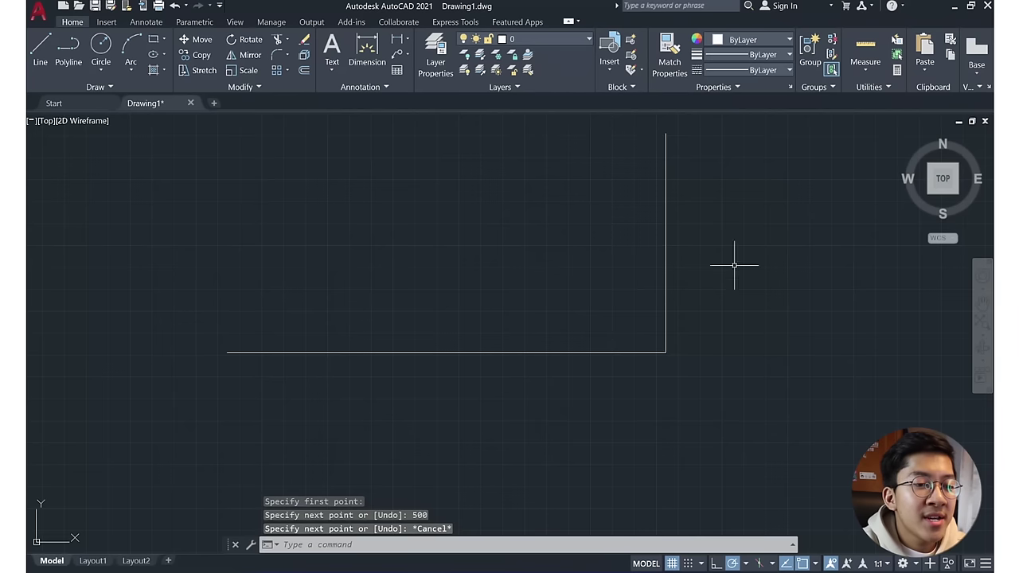
- Draw a 1000-unit top edge leftward and a 500-unit left edge down, closing the rectangle
click(40, 52)
middle_drag(661, 150, 646, 235)
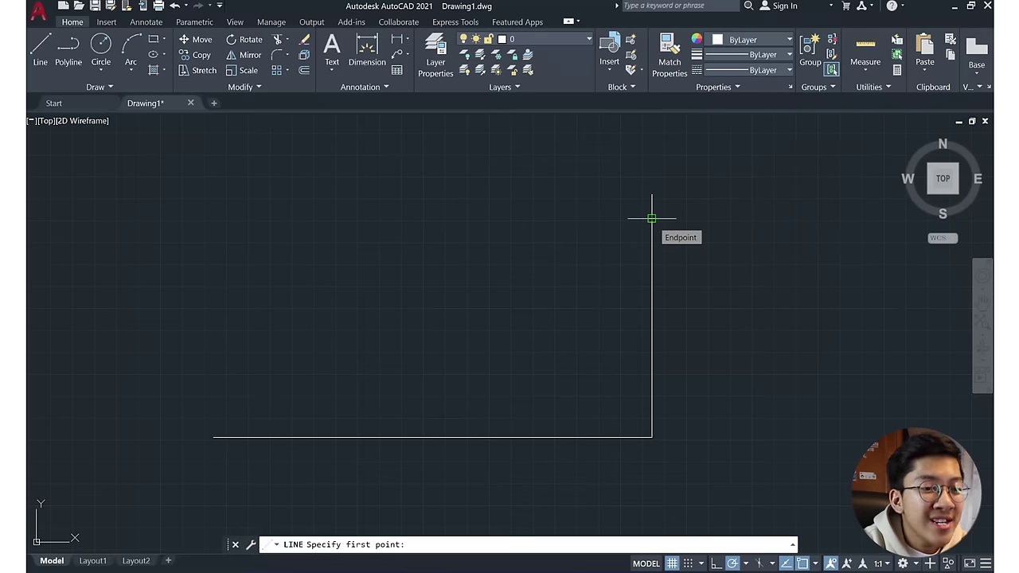
click(651, 218)
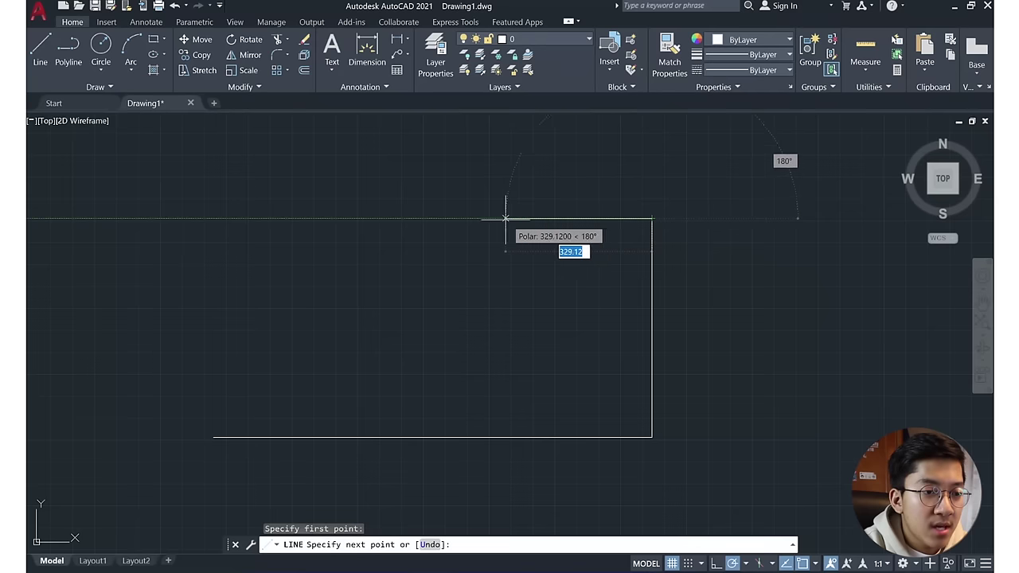
text(1000)
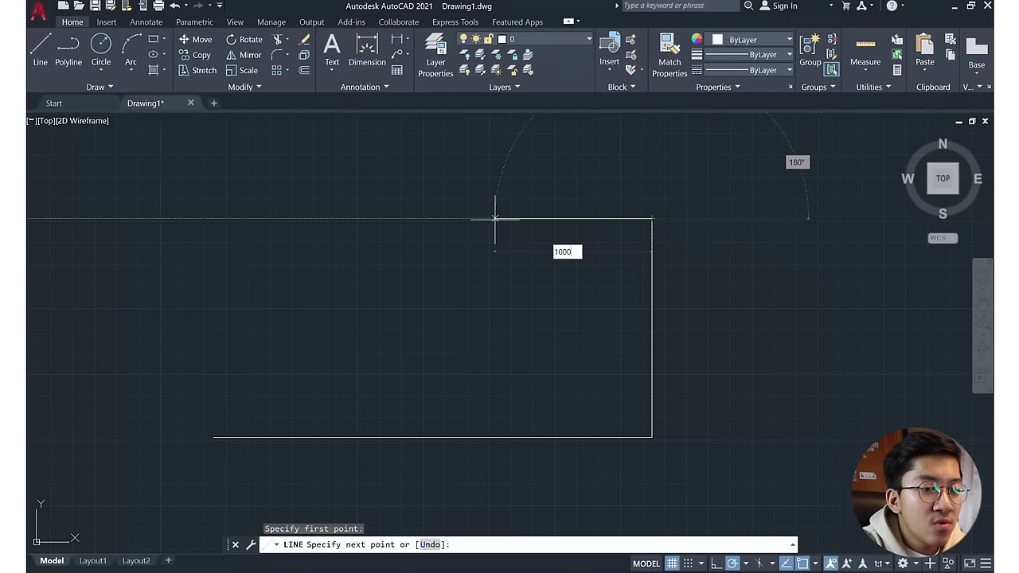
key(Return)
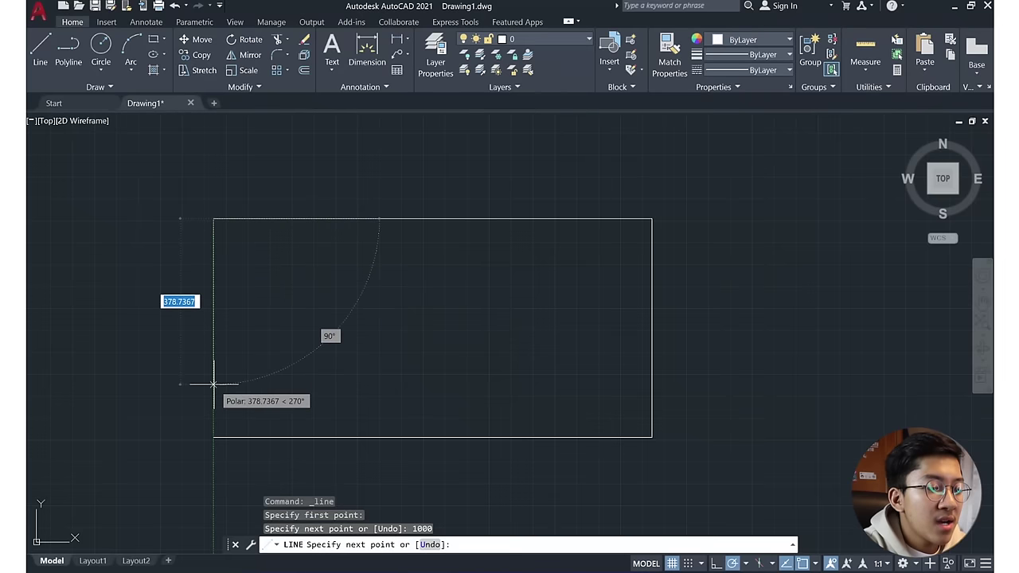
text(500)
key(Return)
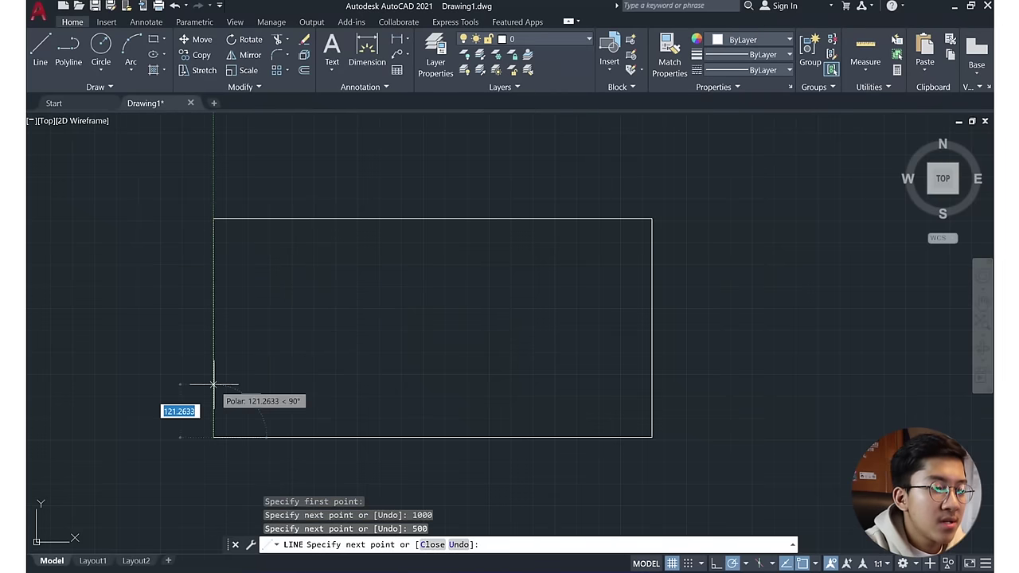
key(Escape)
middle_drag(311, 353, 330, 332)
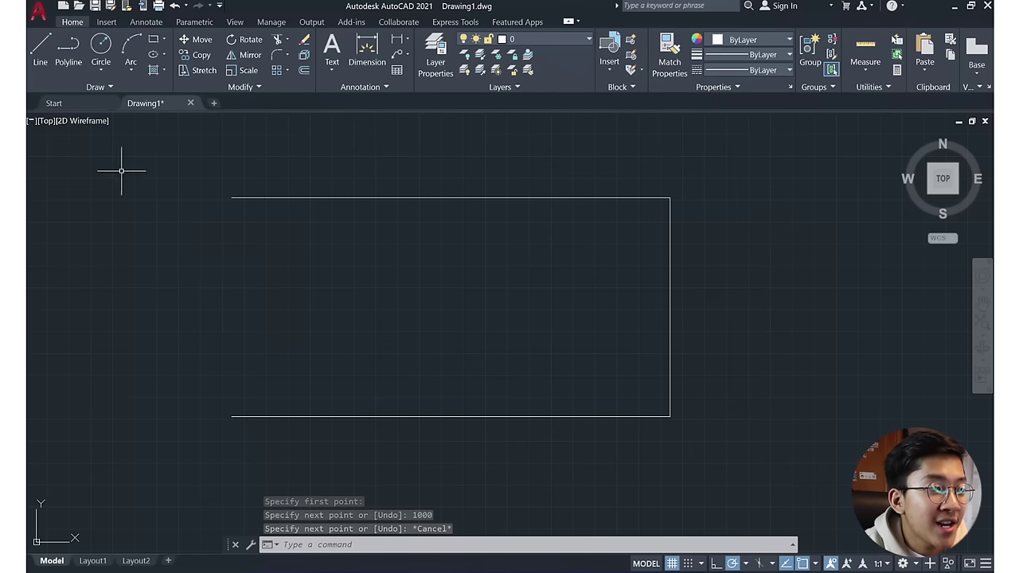
- Cancel an extra line at the top-left corner and re-centre the rectangle in view
click(40, 49)
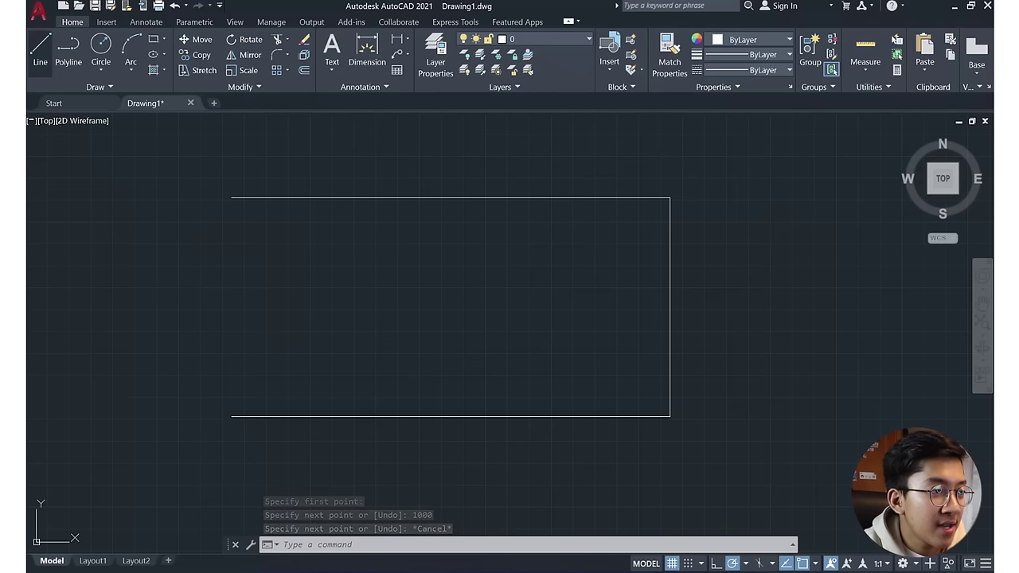
click(233, 198)
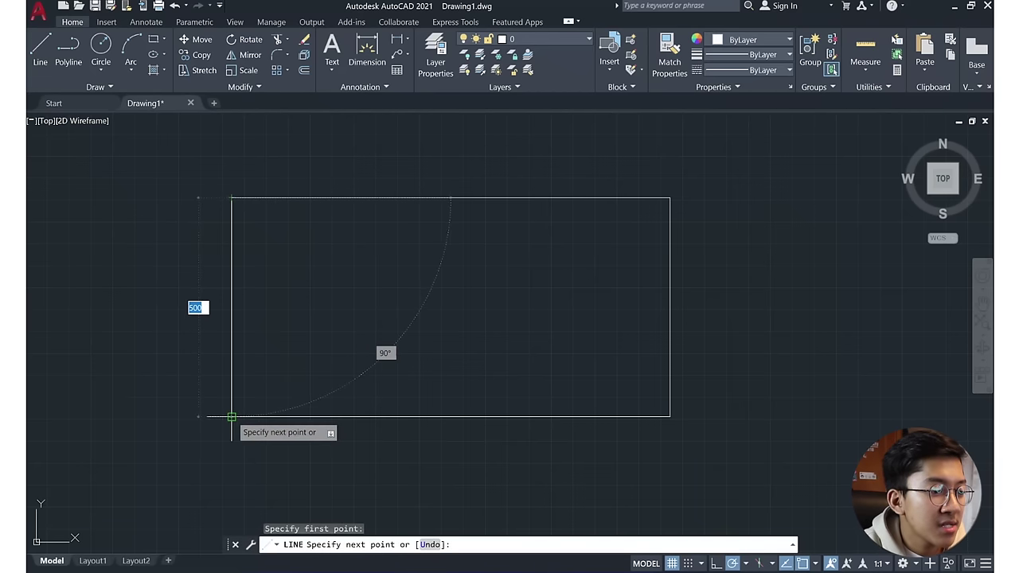
key(Escape)
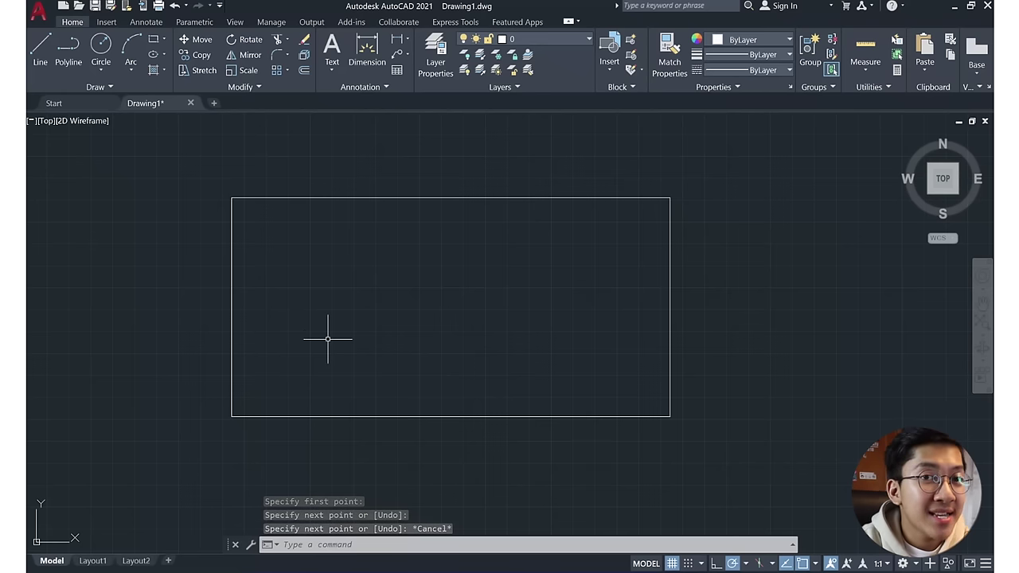
scroll(326, 339, up, 2)
scroll(323, 342, down, 2)
mouse_move(339, 314)
middle_down()
mouse_move(371, 303)
mouse_move(364, 312)
middle_up()
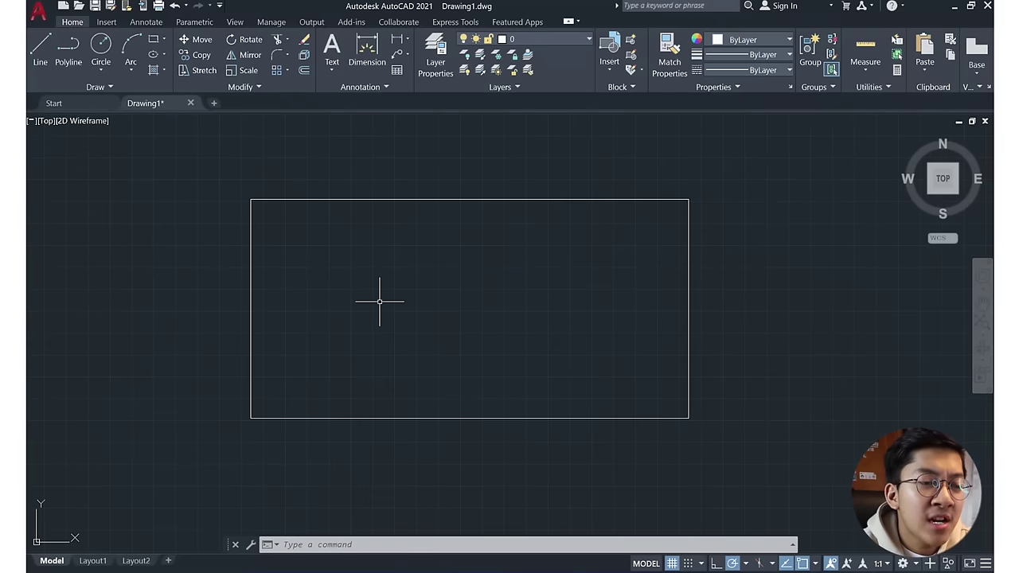
- Test a window selection on the bottom edge and a crossing selection on the right edge
click(410, 427)
click(405, 357)
key(Escape)
click(739, 291)
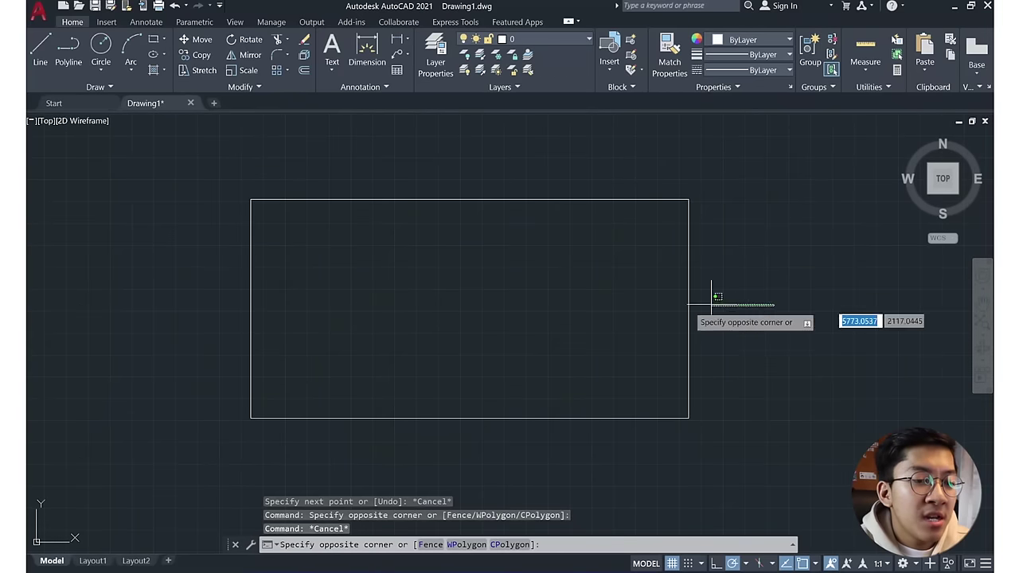
click(616, 319)
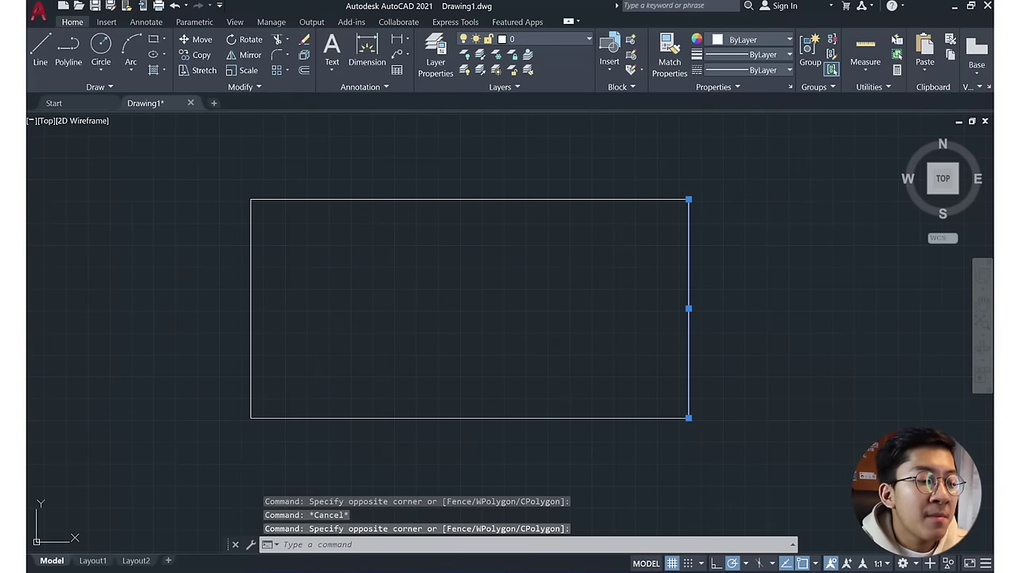
key(Escape)
middle_drag(467, 412, 464, 379)
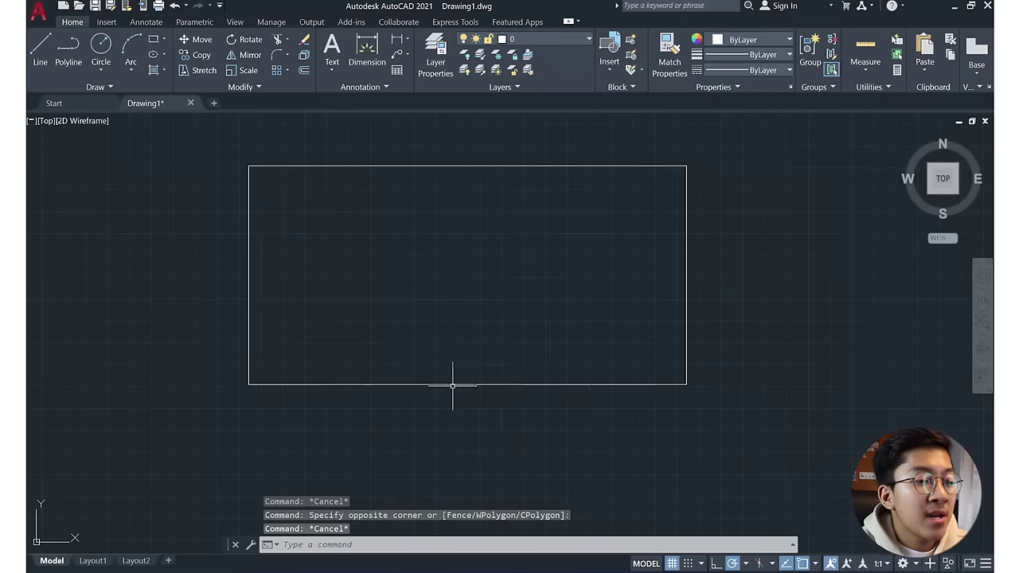
click(452, 385)
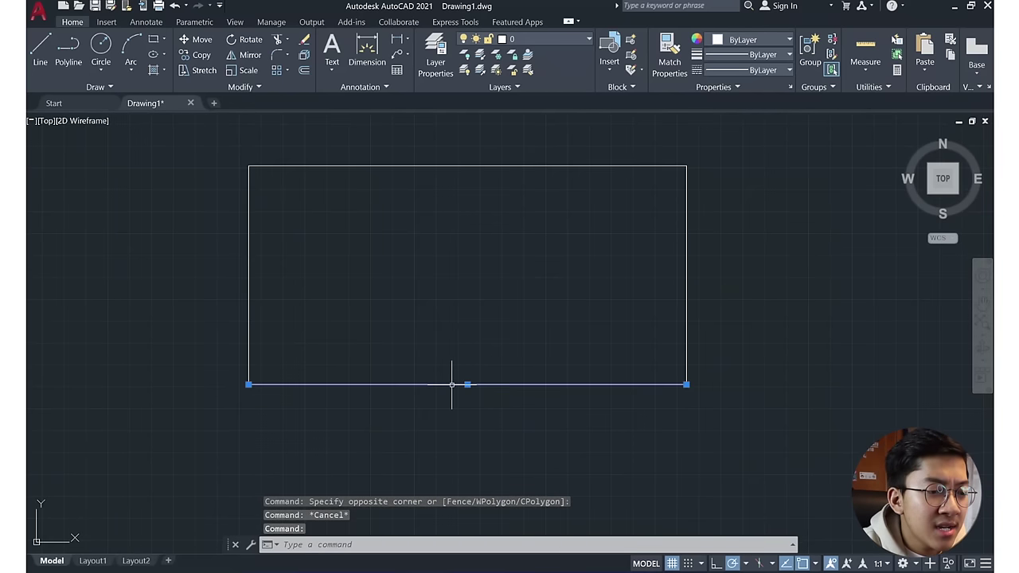
text(lis)
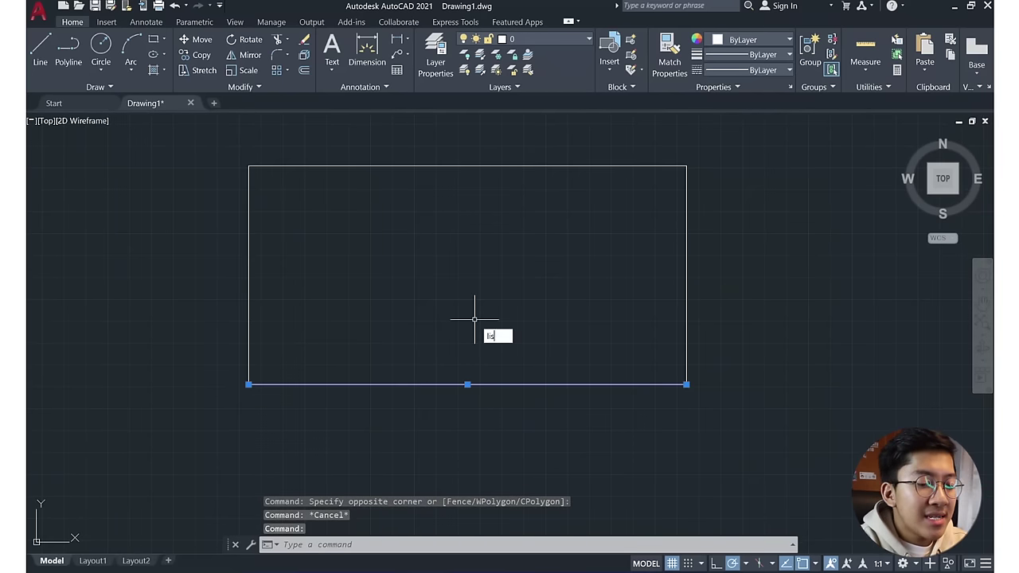
key(Return)
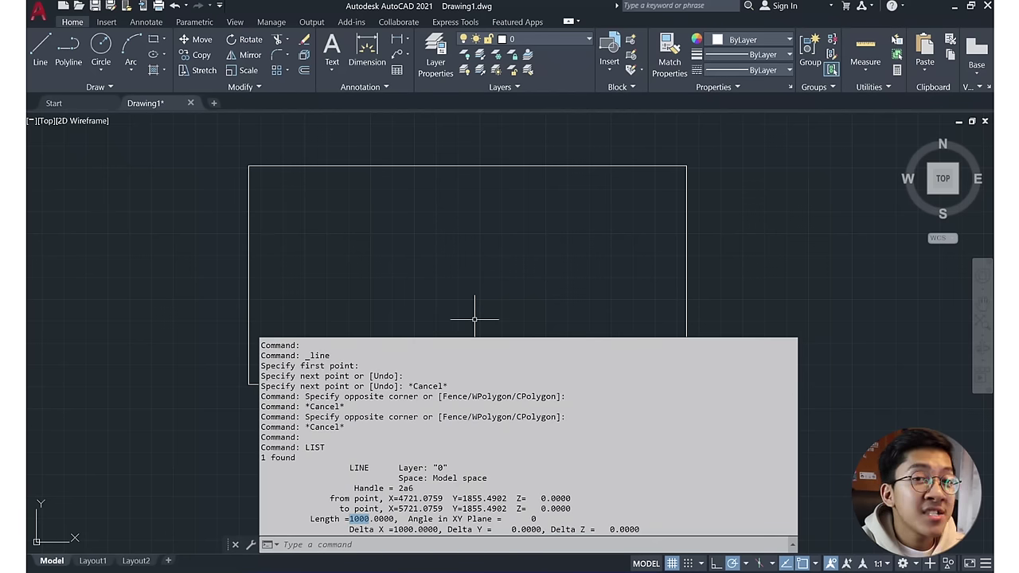
key(Escape)
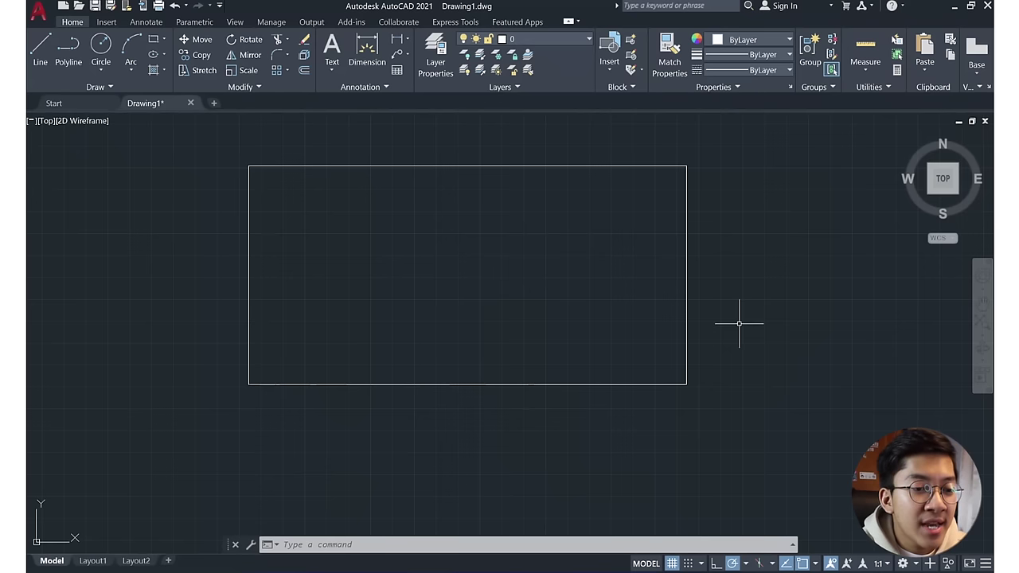
click(739, 323)
click(631, 312)
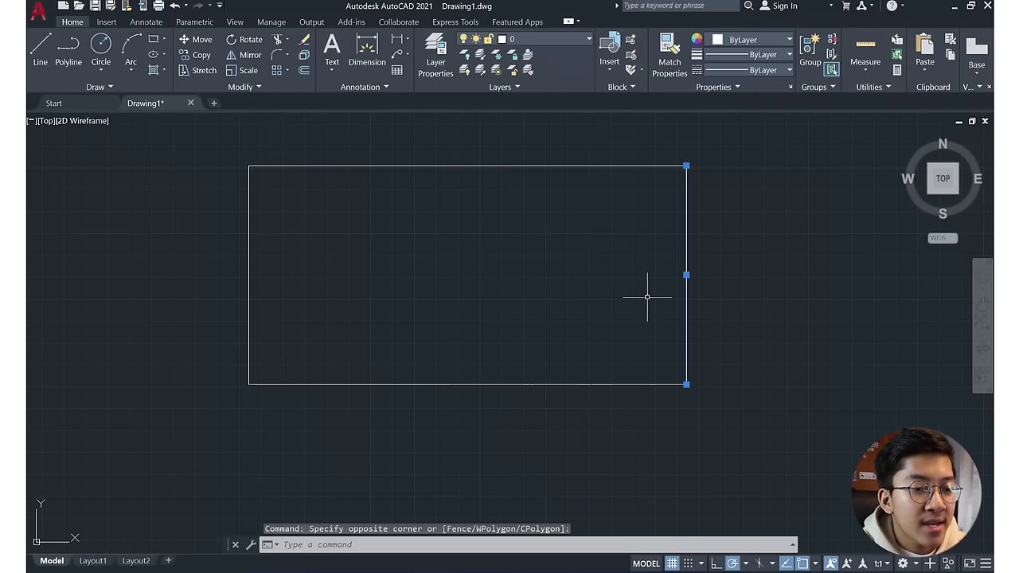
text(lis)
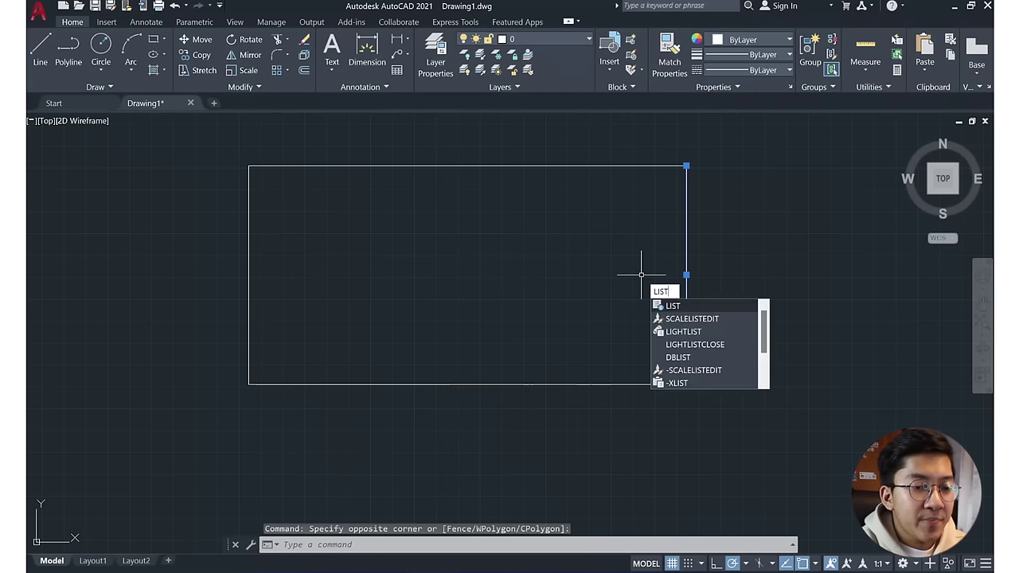
key(Return)
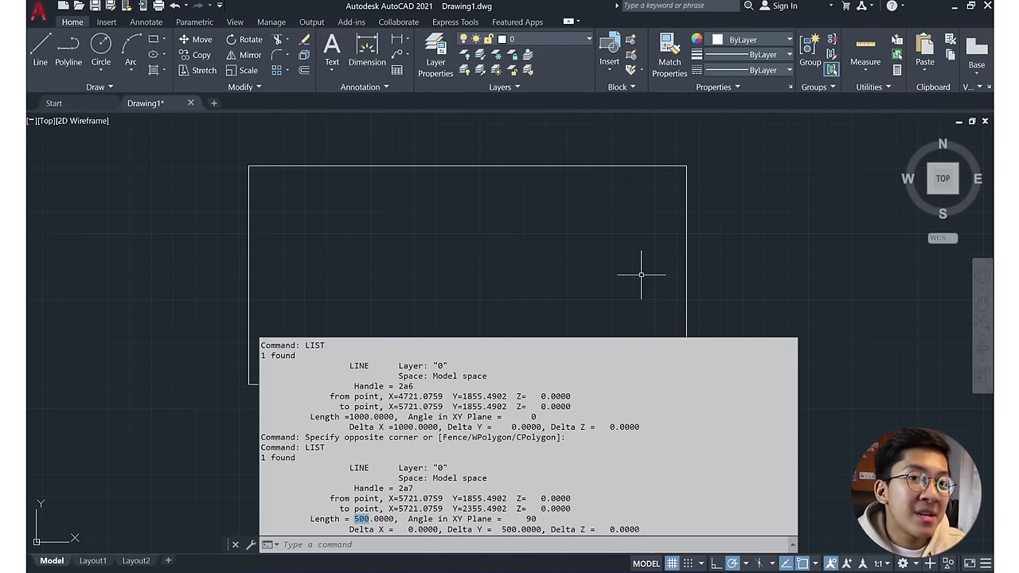
key(Escape)
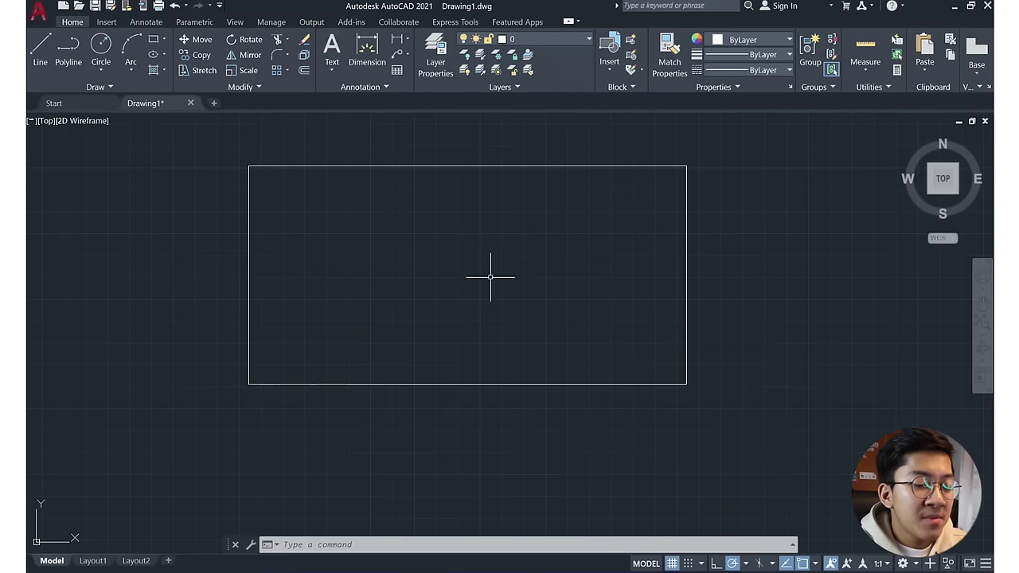
text(unit)
key(Return)
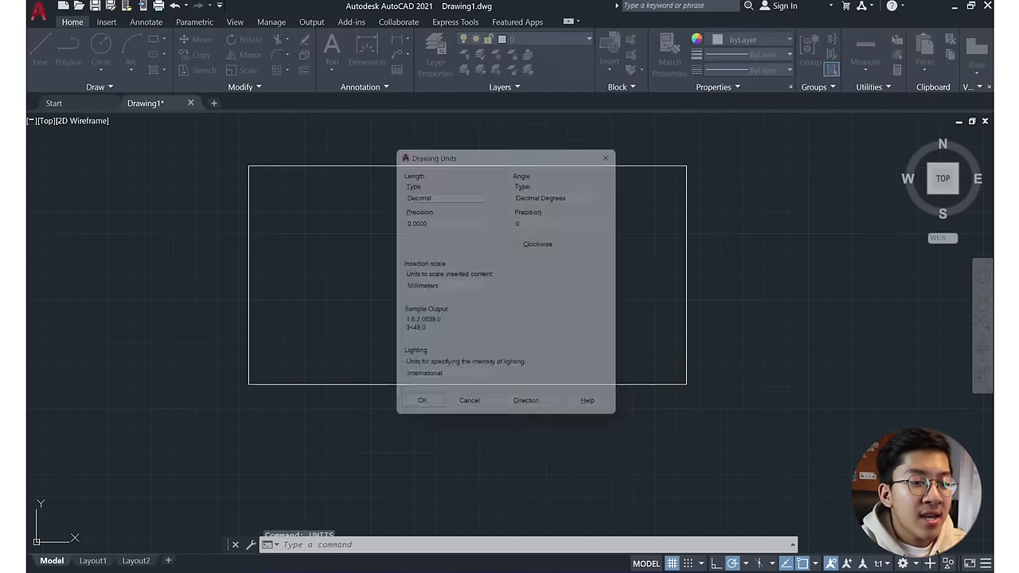
key(Return)
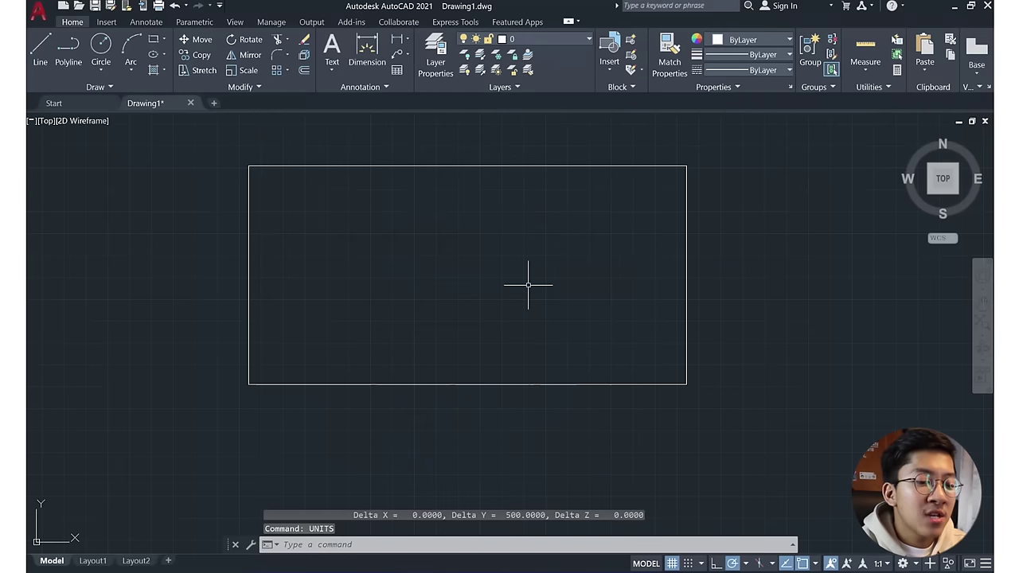
text(-dwgunit)
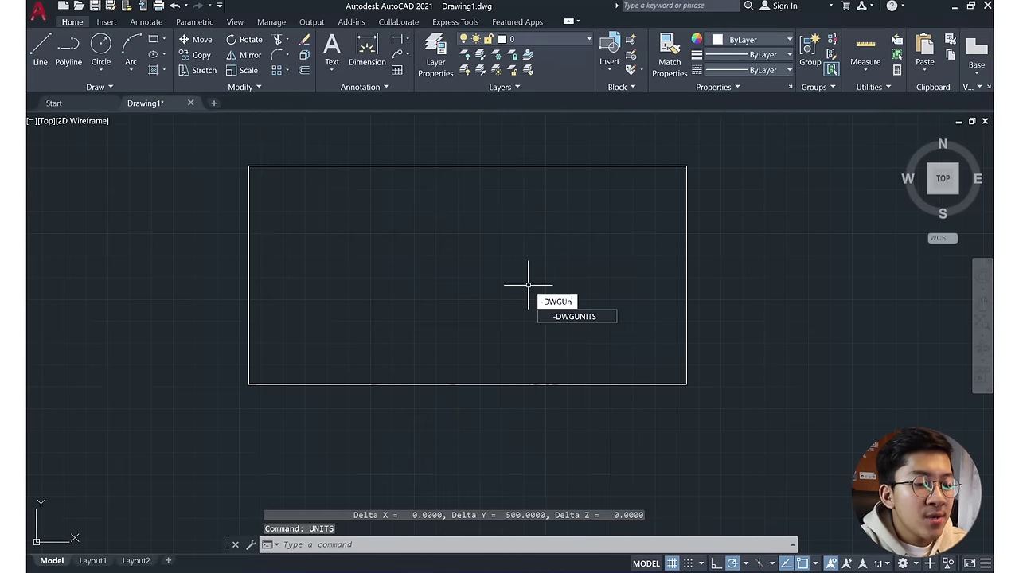
key(Return)
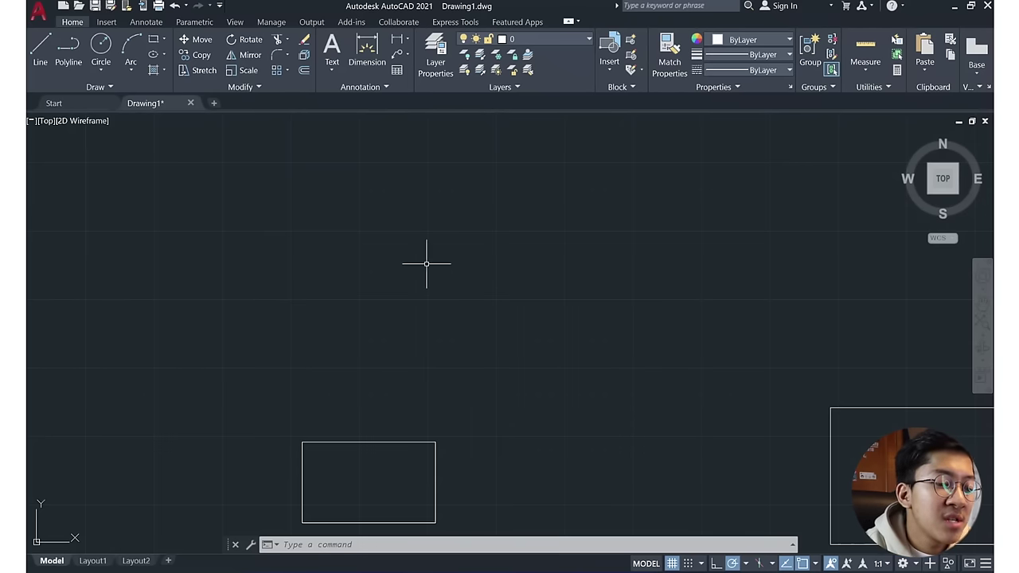
- Draw two 500-unit legs, horizontal then vertical, and a diagonal back to the start point
text(l)
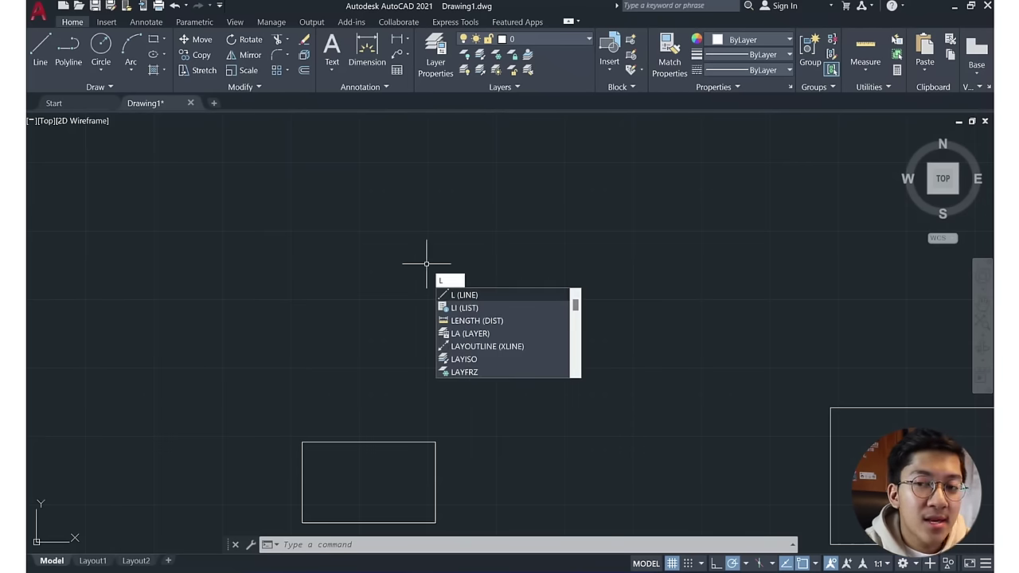
key(Return)
click(328, 292)
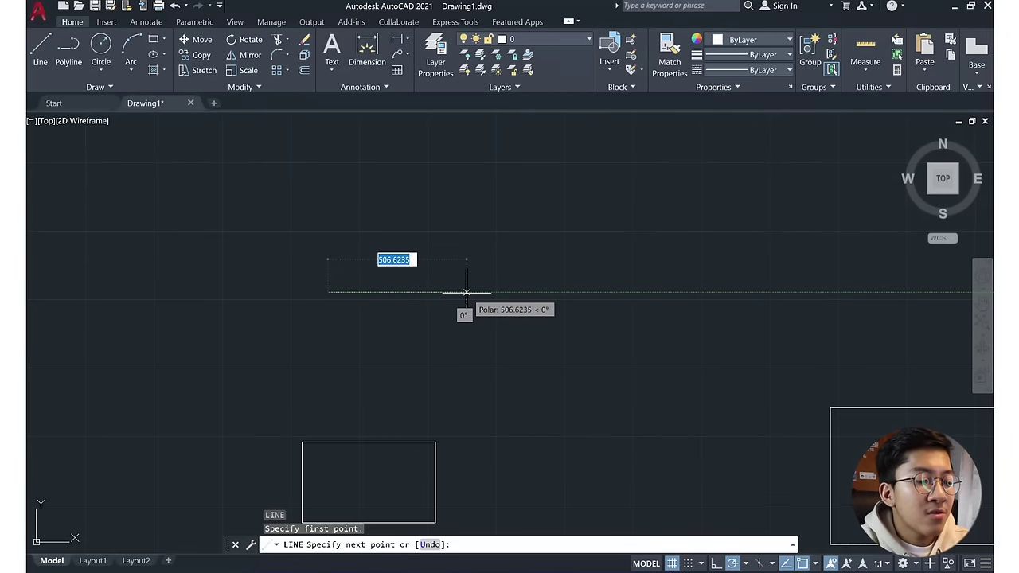
text(500)
key(Return)
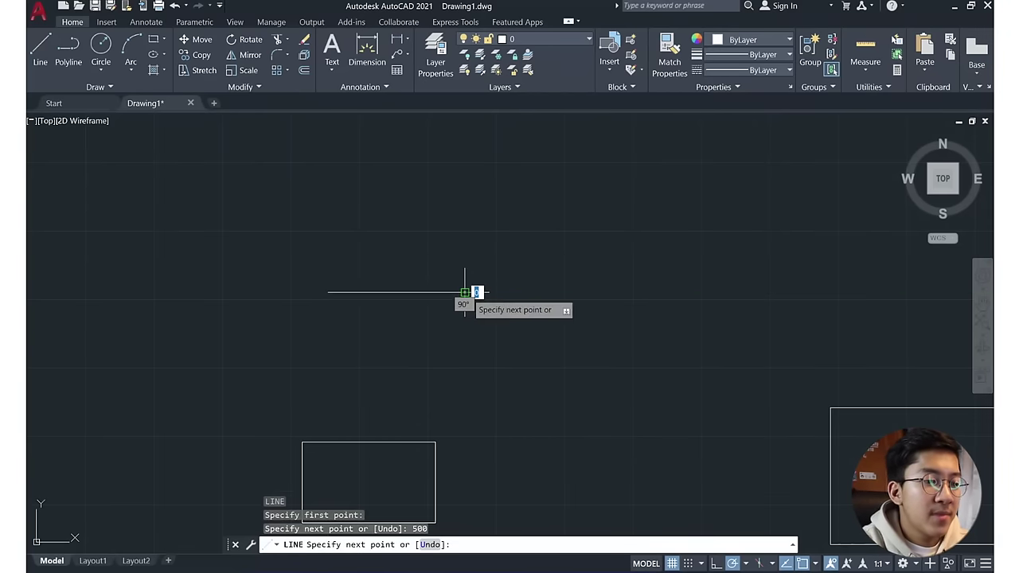
text(500)
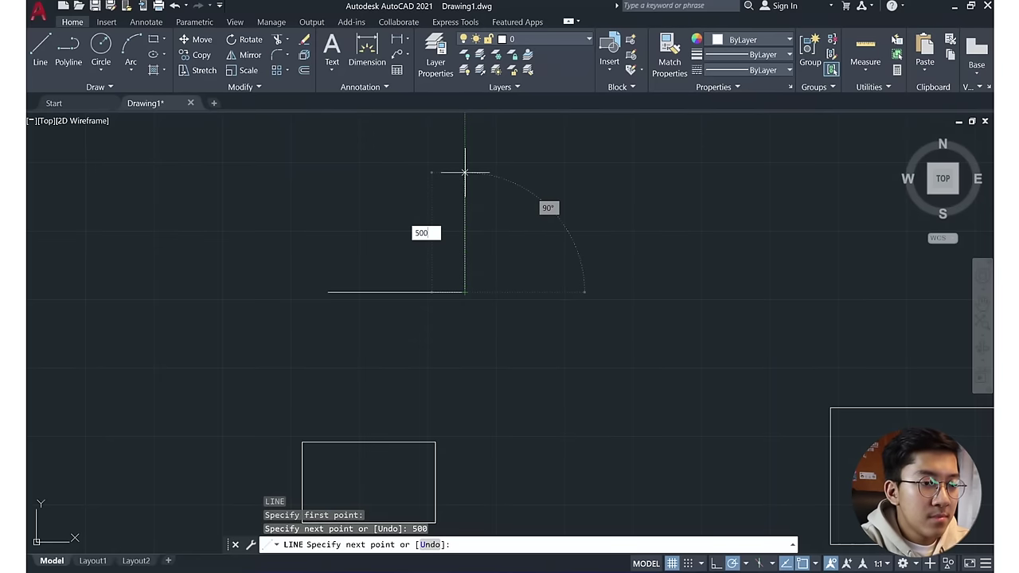
key(Return)
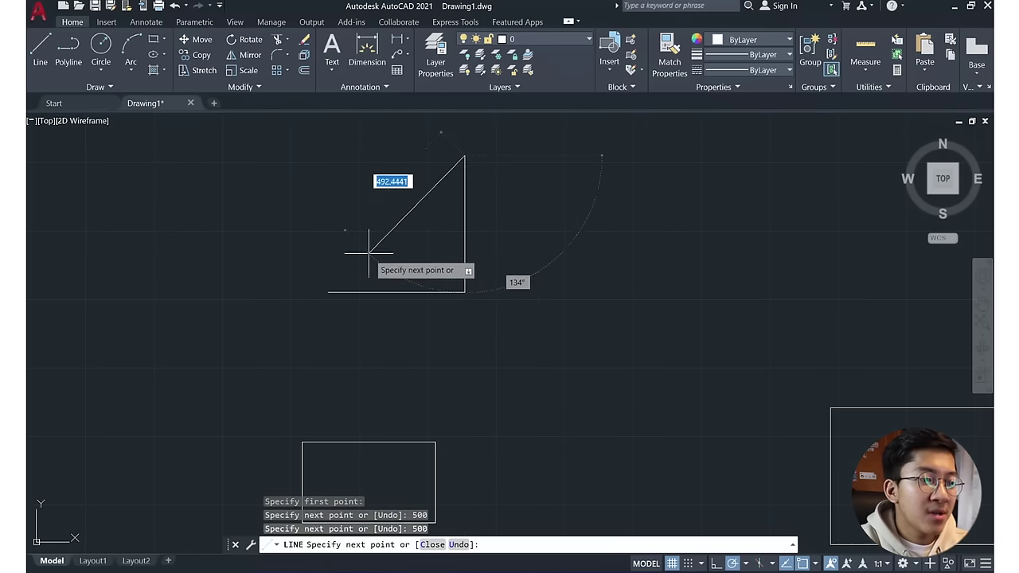
click(328, 292)
key(Escape)
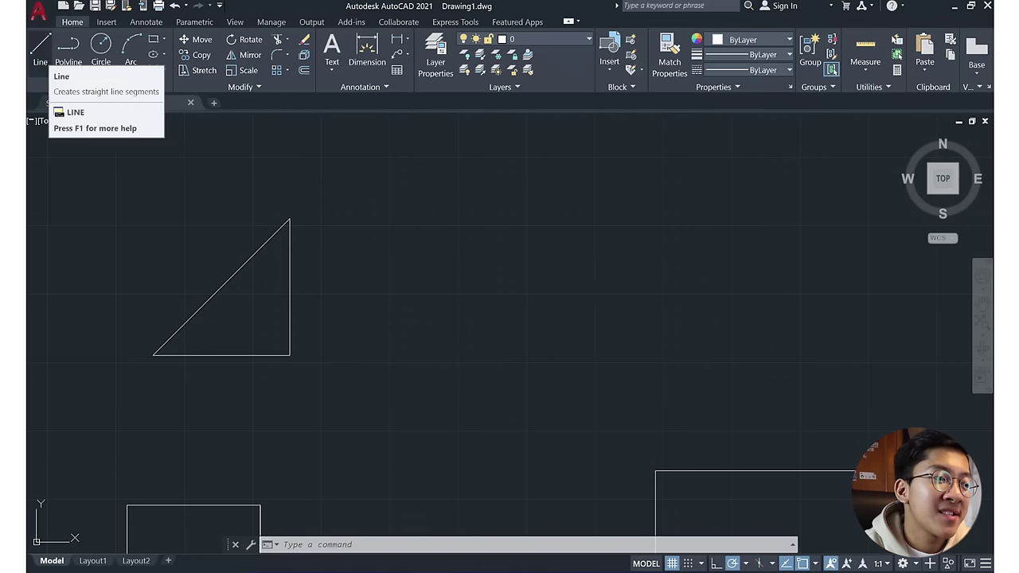
- Draw a freehand LINE triangle with a horizontal base right of the right triangle, closing it at its start
text(l)
key(Return)
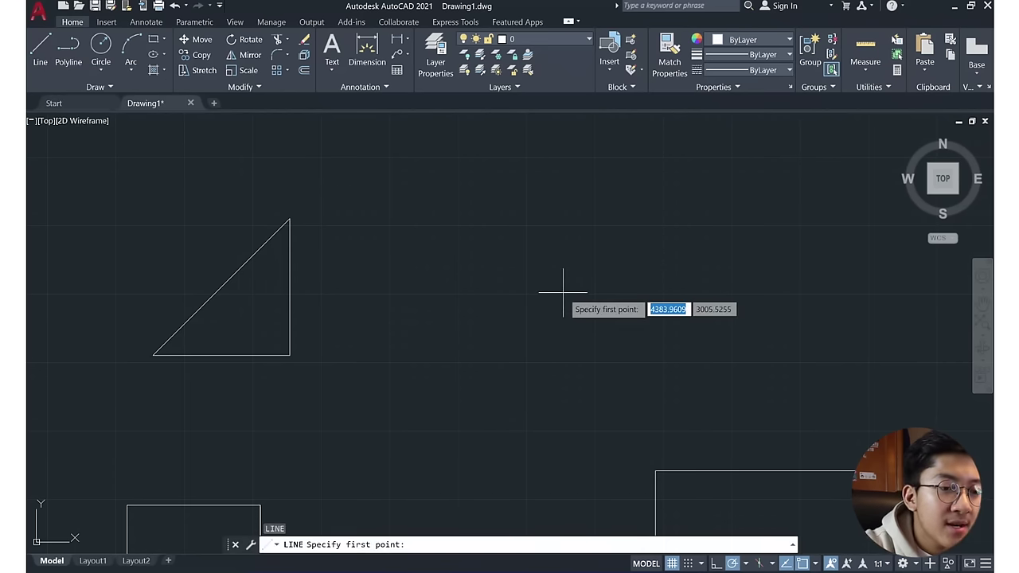
click(656, 263)
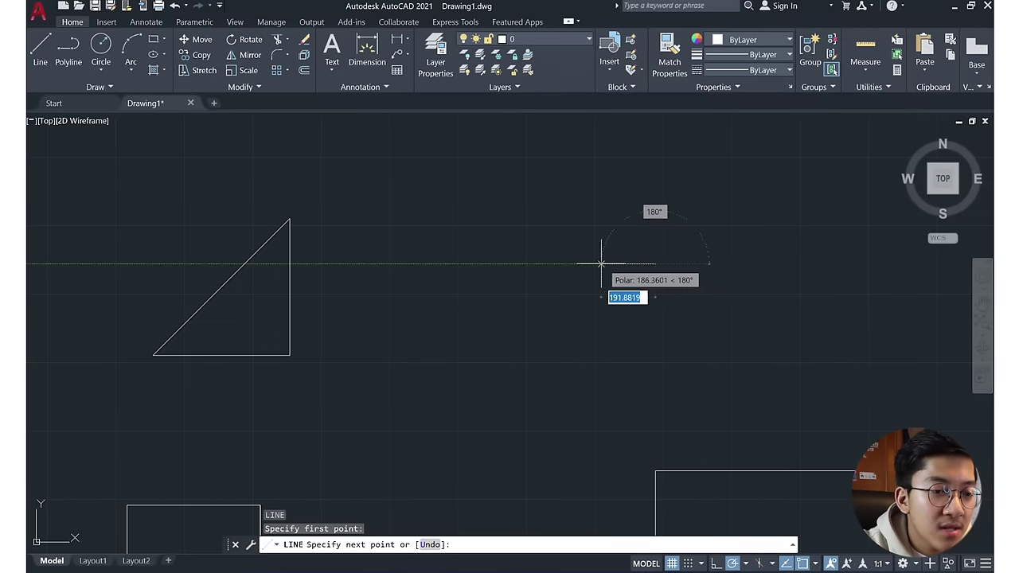
click(489, 263)
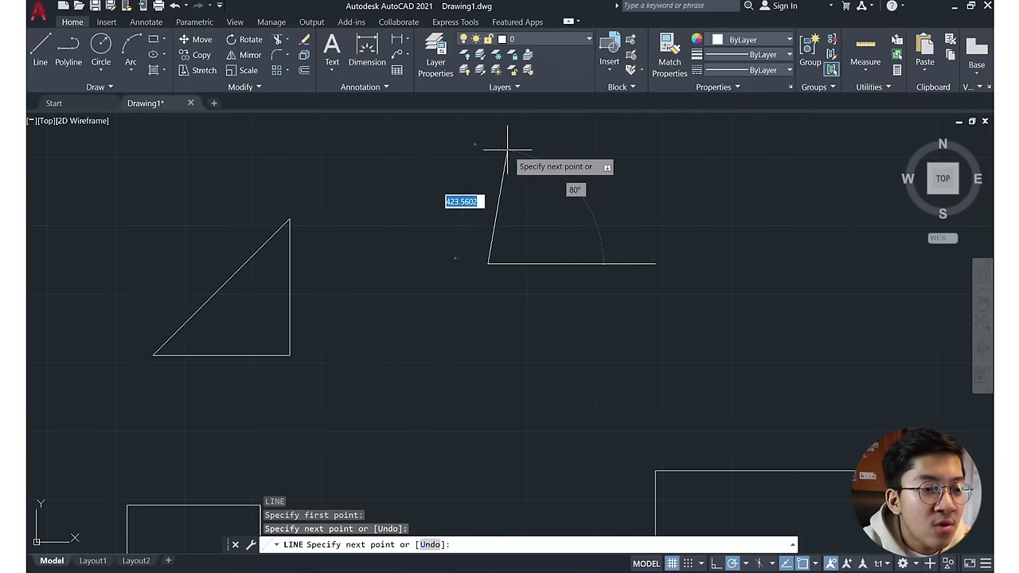
click(622, 189)
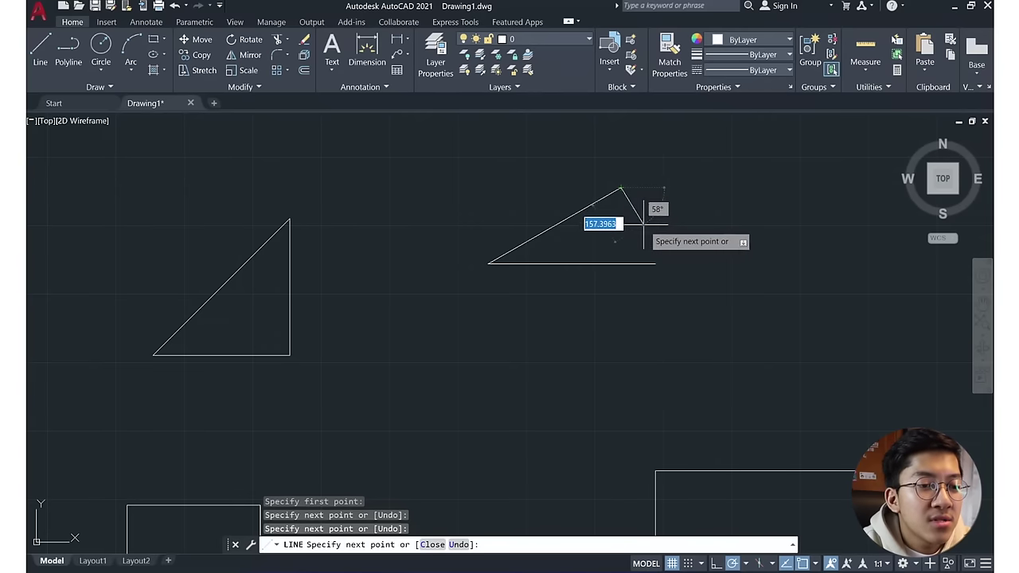
click(656, 263)
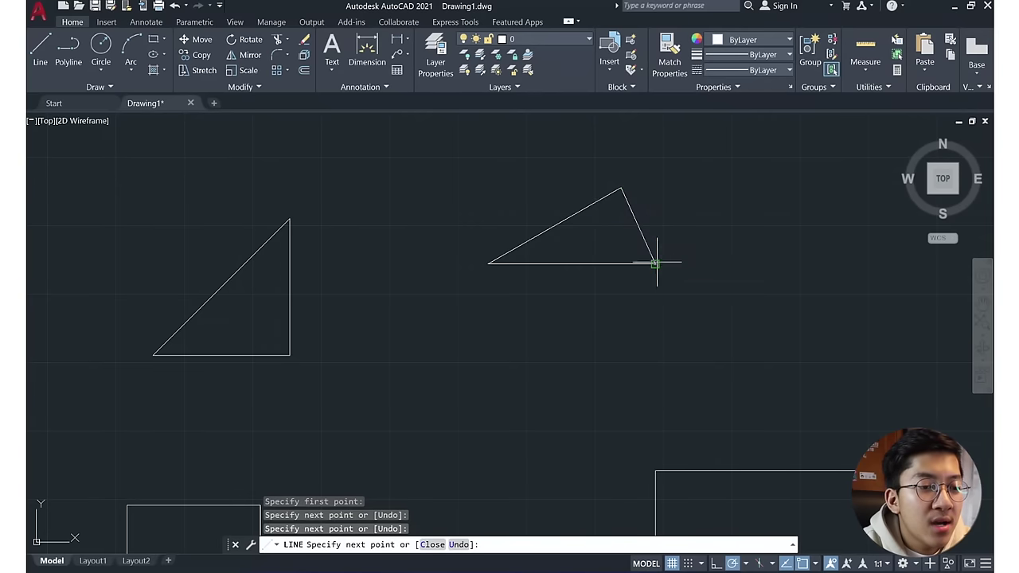
key(Escape)
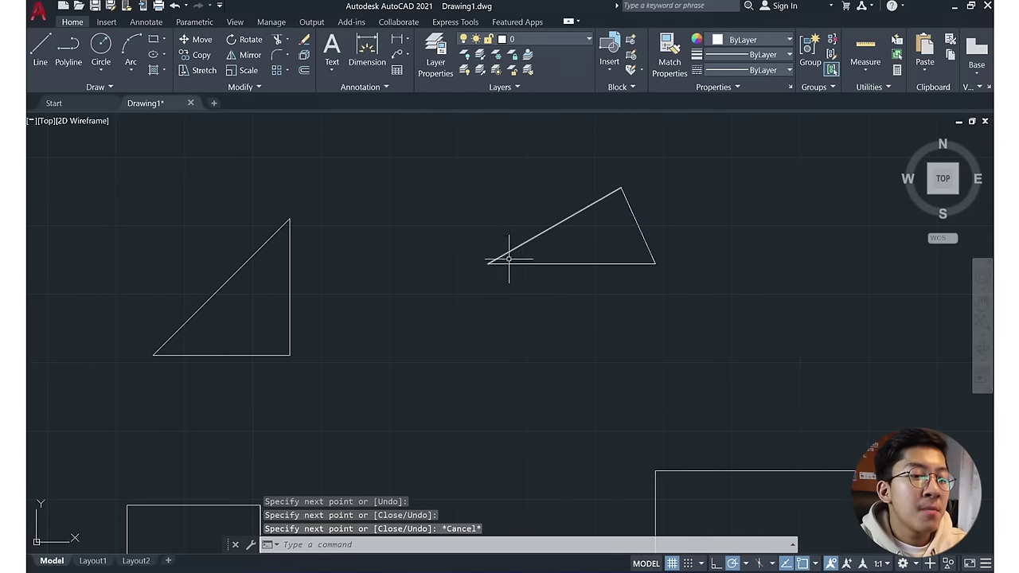
middle_drag(628, 225, 504, 448)
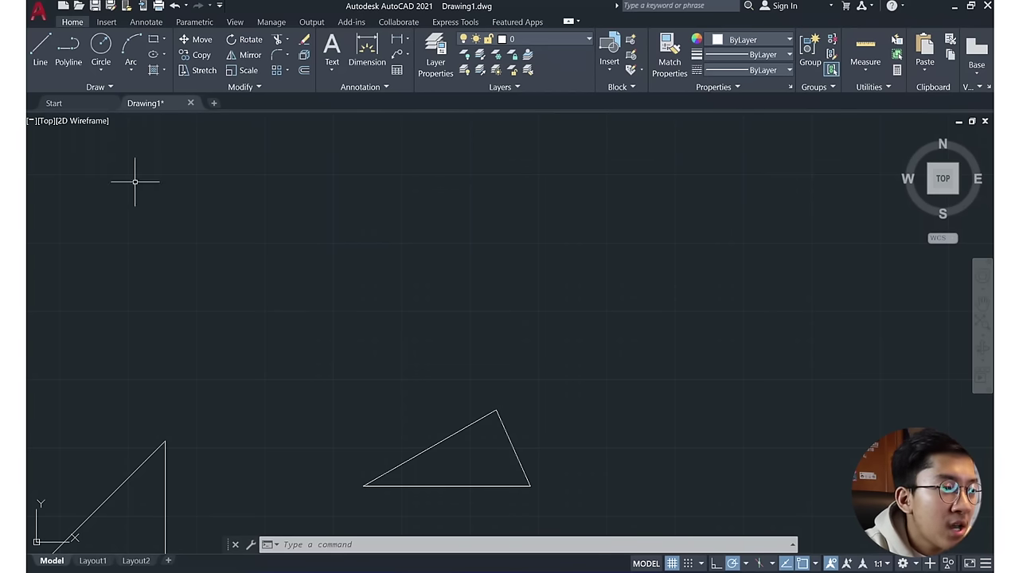
- Draw a horizontal base line with a second line rising at 60° from its left end
click(40, 48)
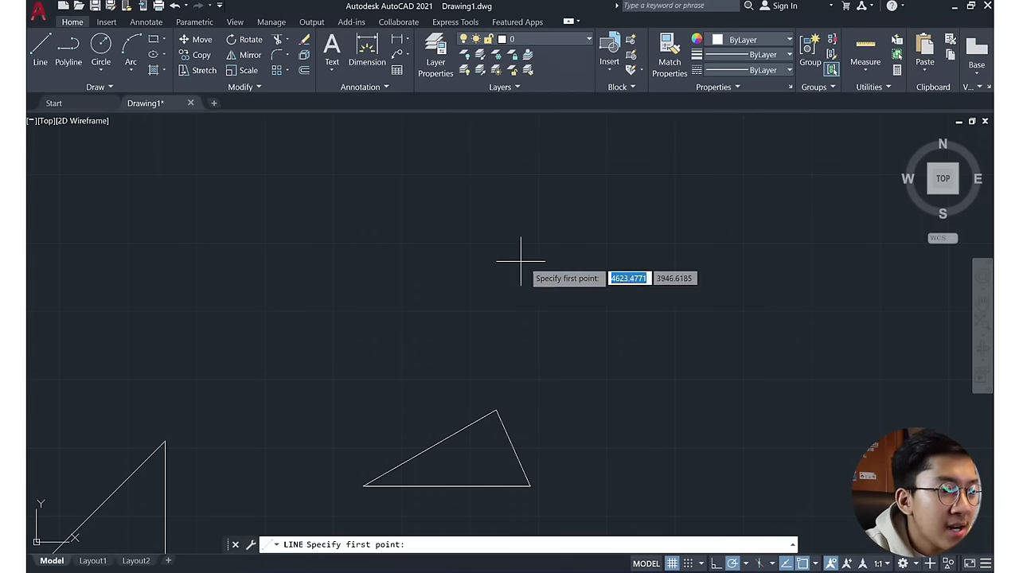
click(546, 282)
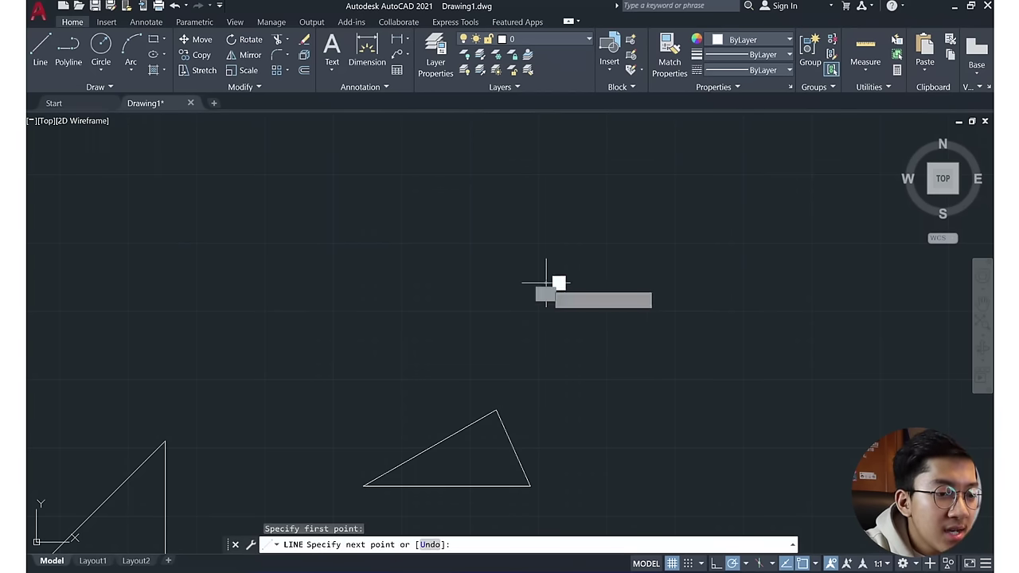
click(334, 282)
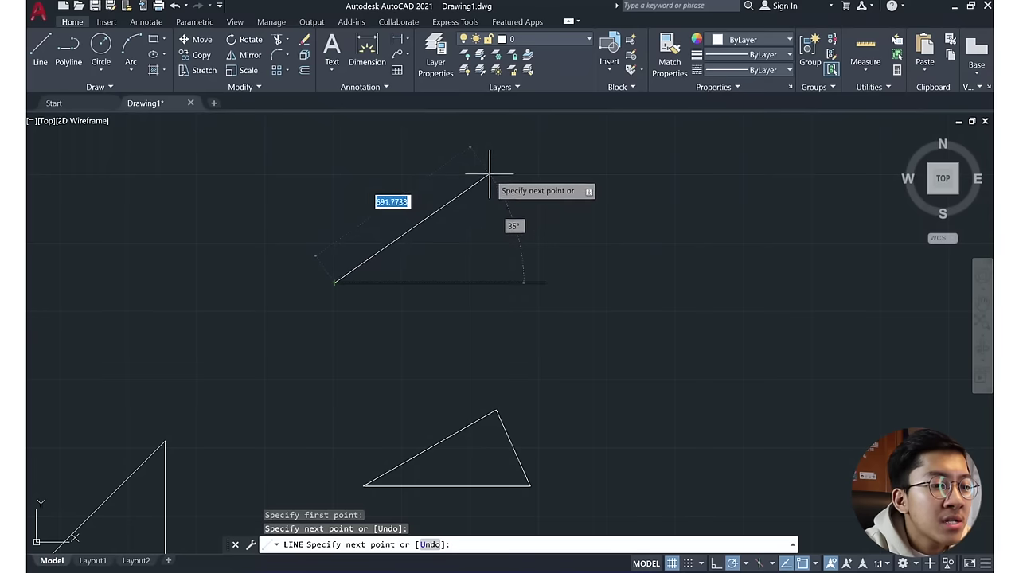
key(Tab)
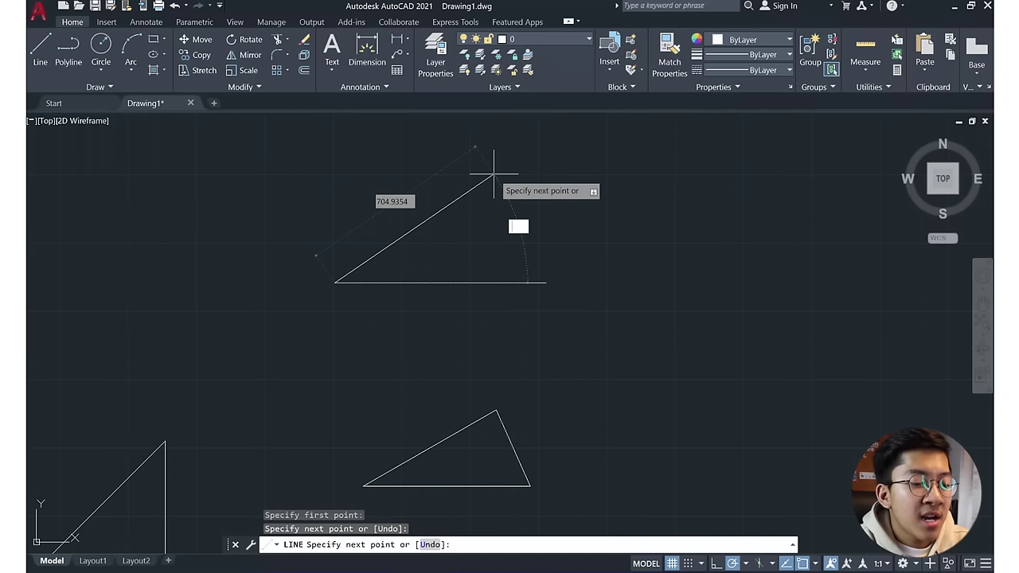
text(60)
key(Return)
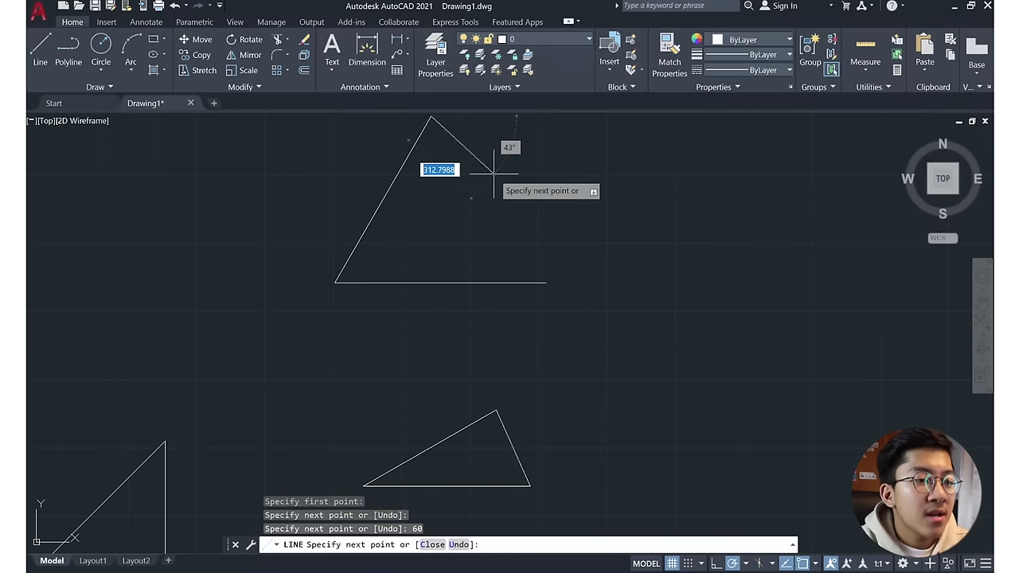
key(Escape)
middle_drag(494, 174, 483, 254)
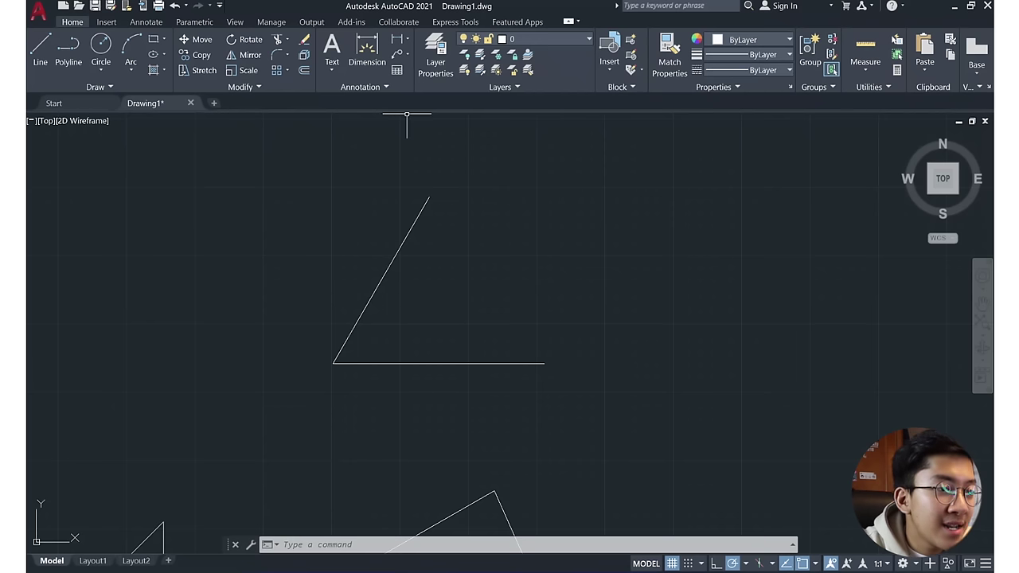
click(407, 39)
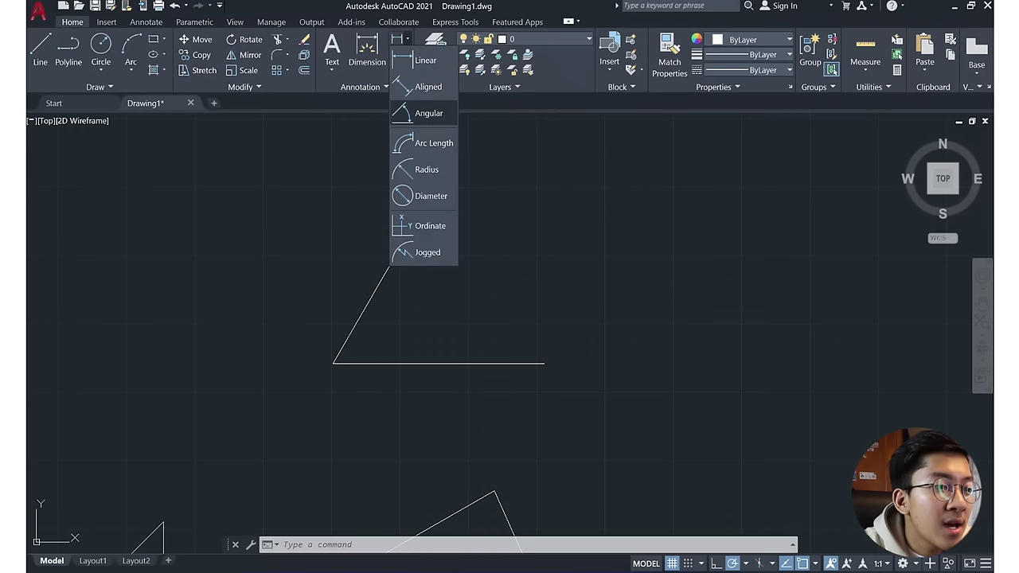
- Dimension the angle between the slanted and horizontal lines, placing the 60° arc inside it
click(428, 113)
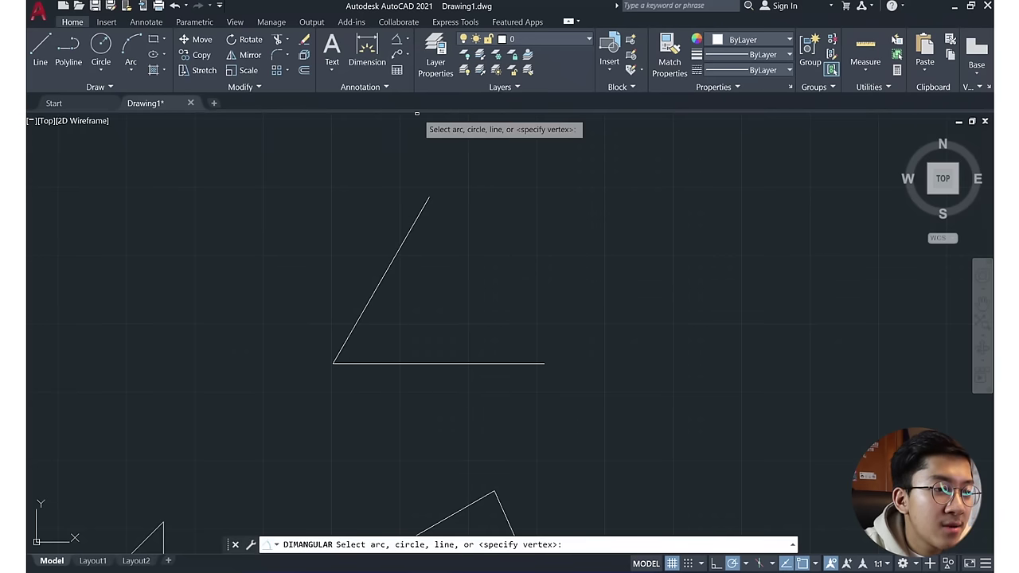
click(372, 309)
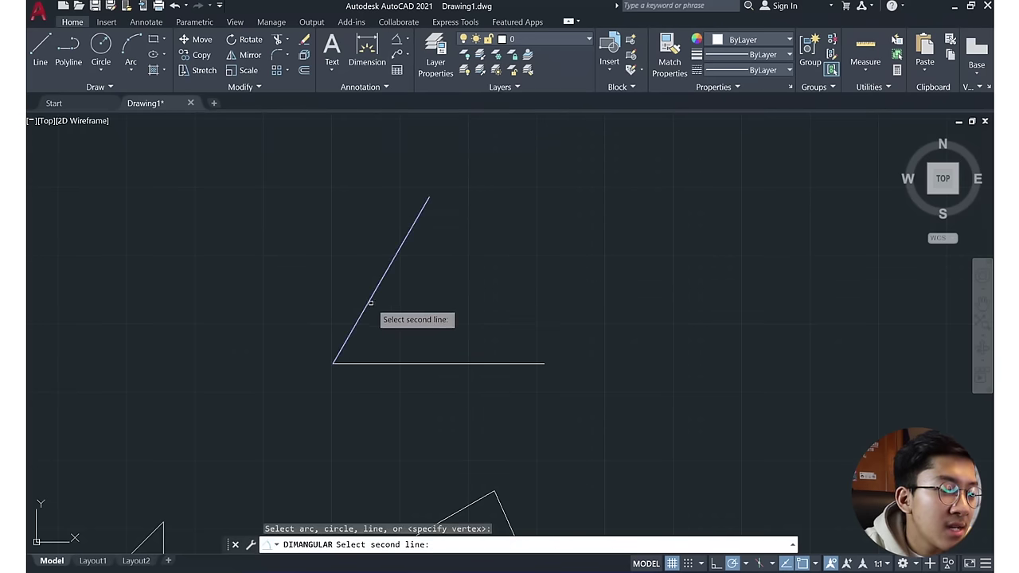
click(382, 362)
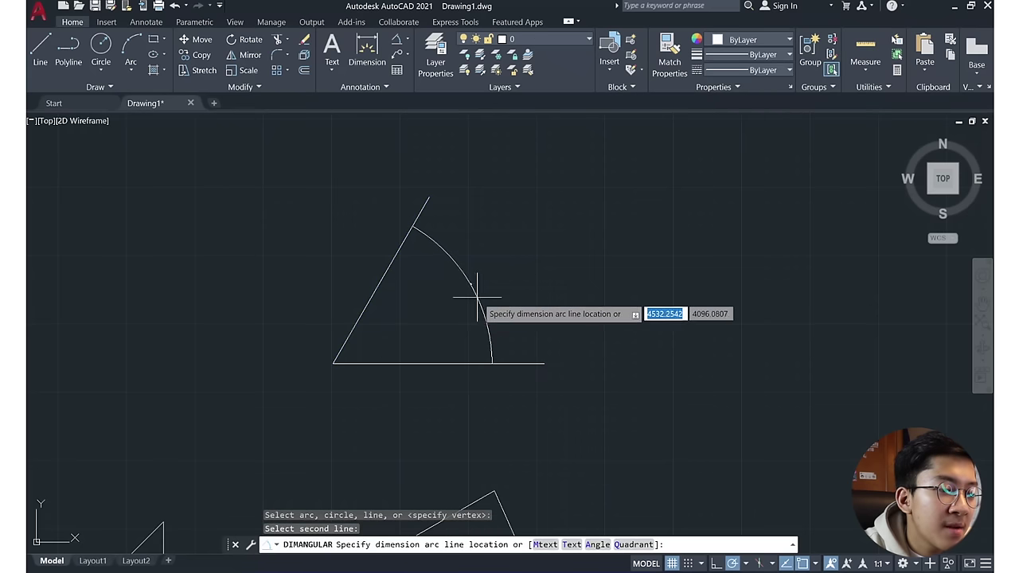
click(491, 285)
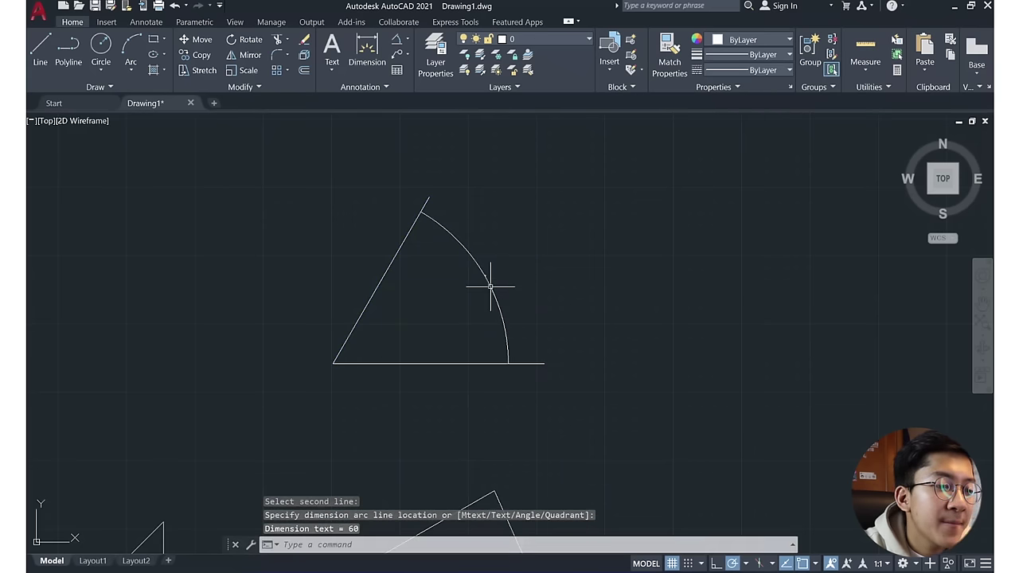
scroll(485, 284, up, 3)
scroll(483, 270, up, 2)
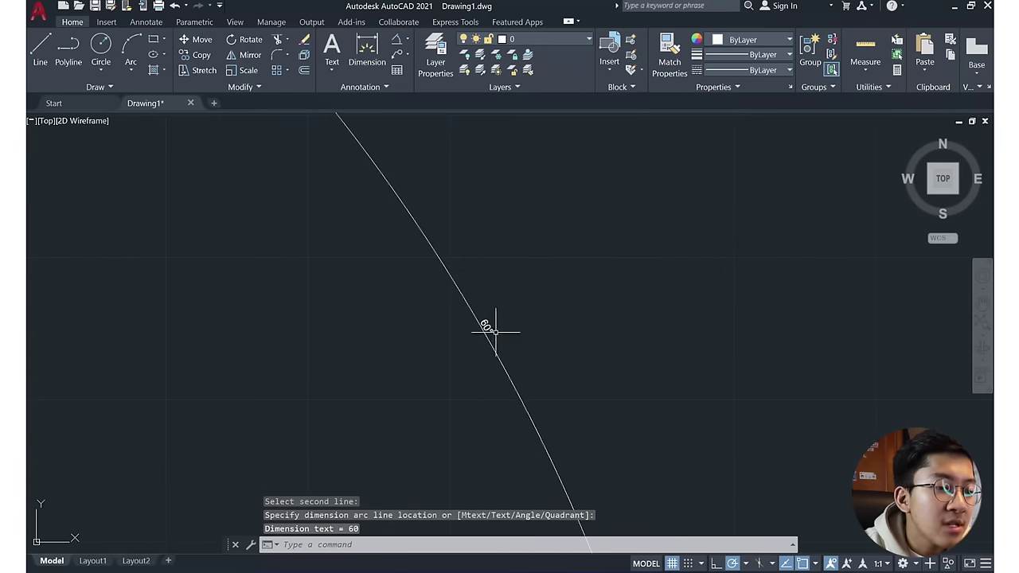
scroll(478, 309, down, 3)
scroll(472, 296, down, 2)
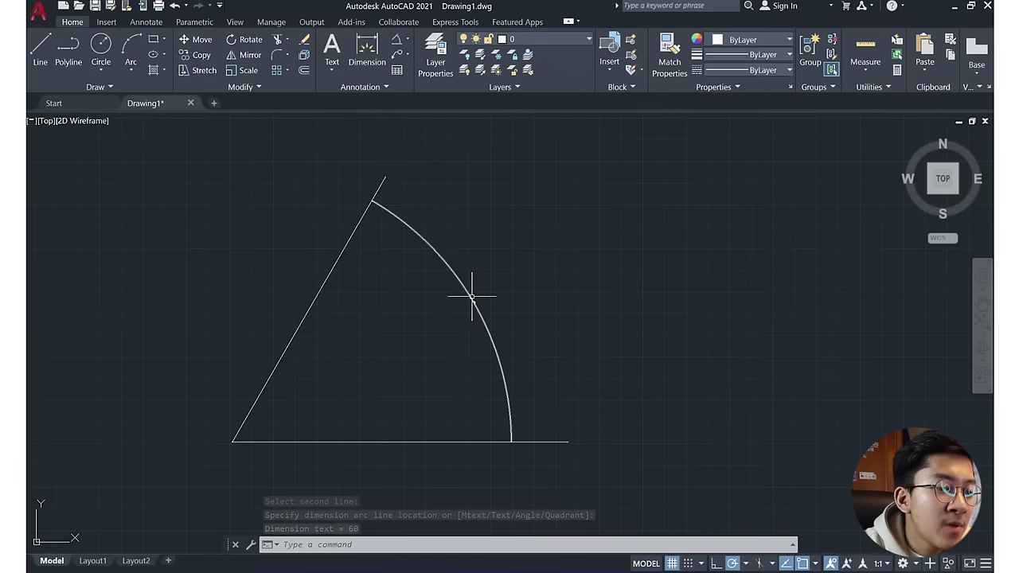
double_click(474, 302)
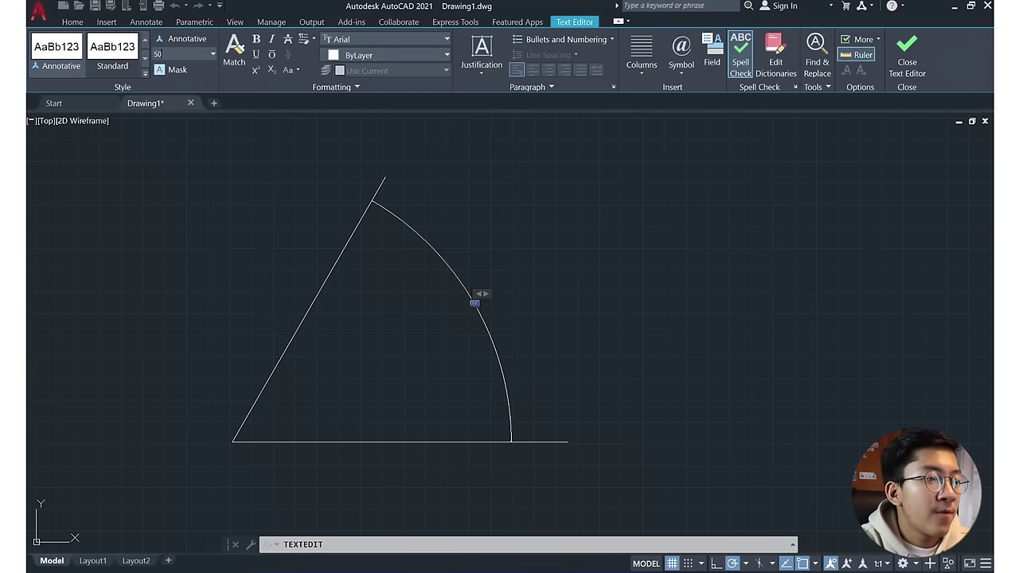
- Change the 60° dimension text to height 50 and close the text editor
key(Return)
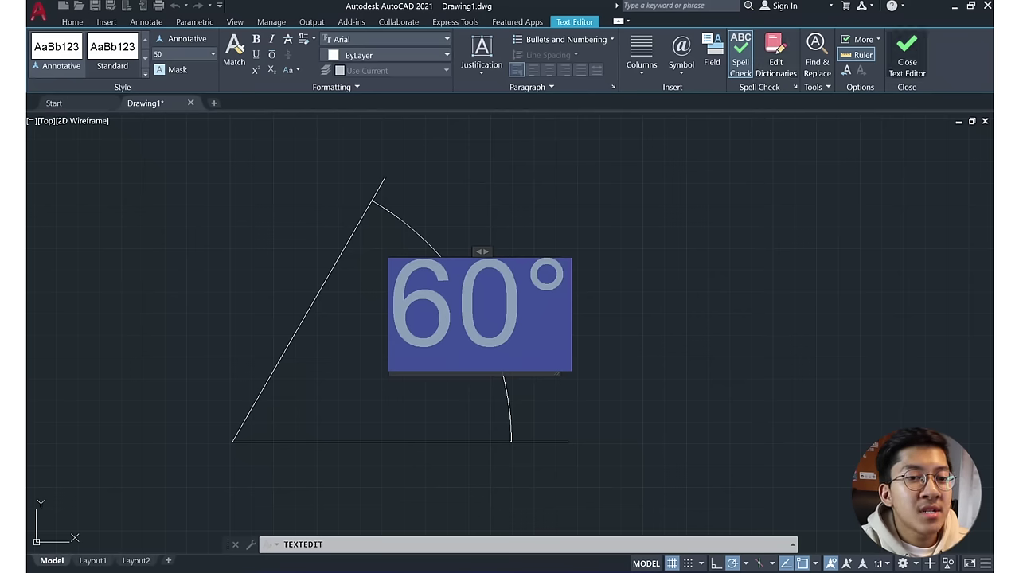
click(907, 56)
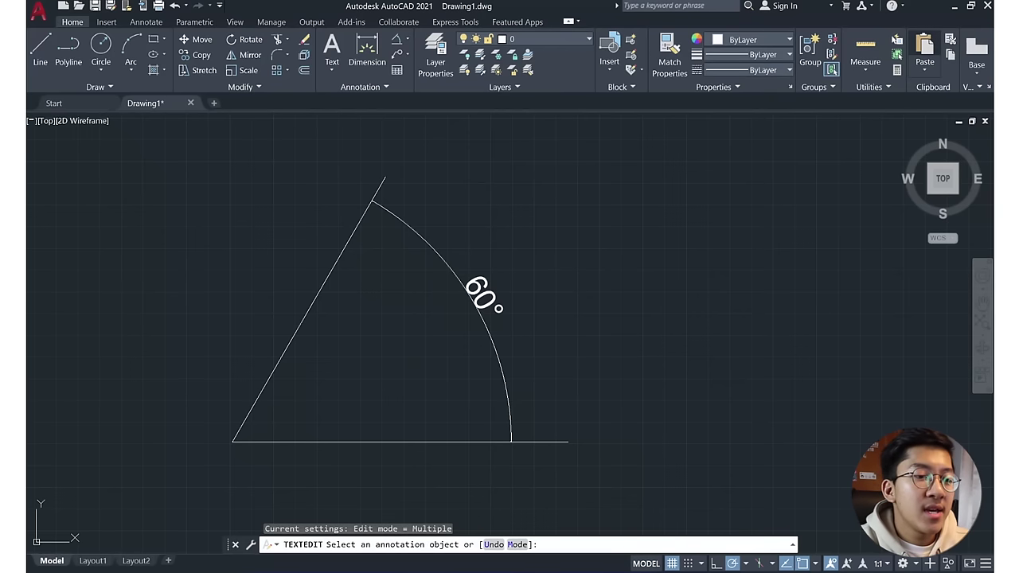
key(Escape)
middle_drag(456, 285, 551, 243)
middle_drag(512, 296, 488, 338)
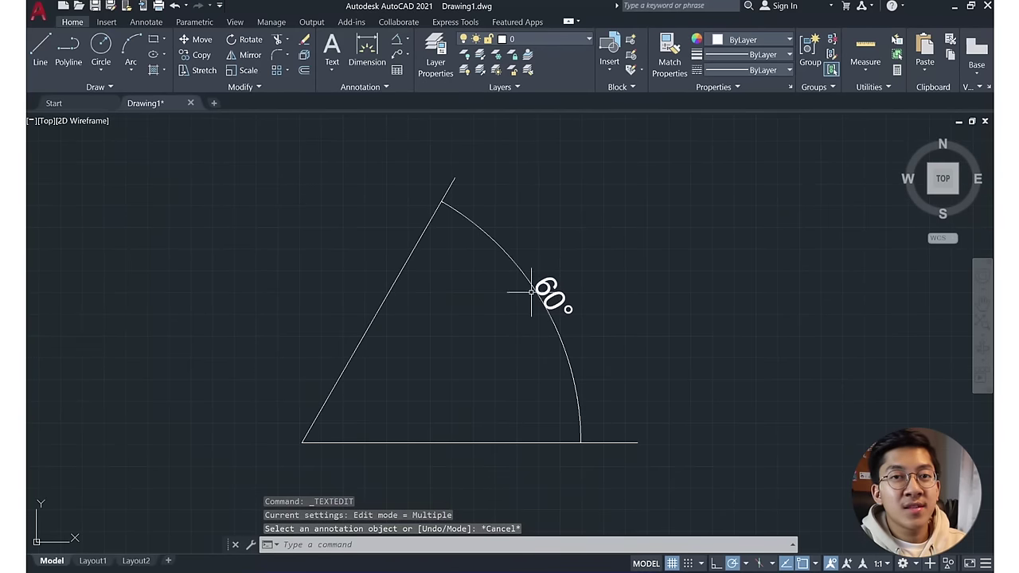
middle_drag(523, 256, 326, 247)
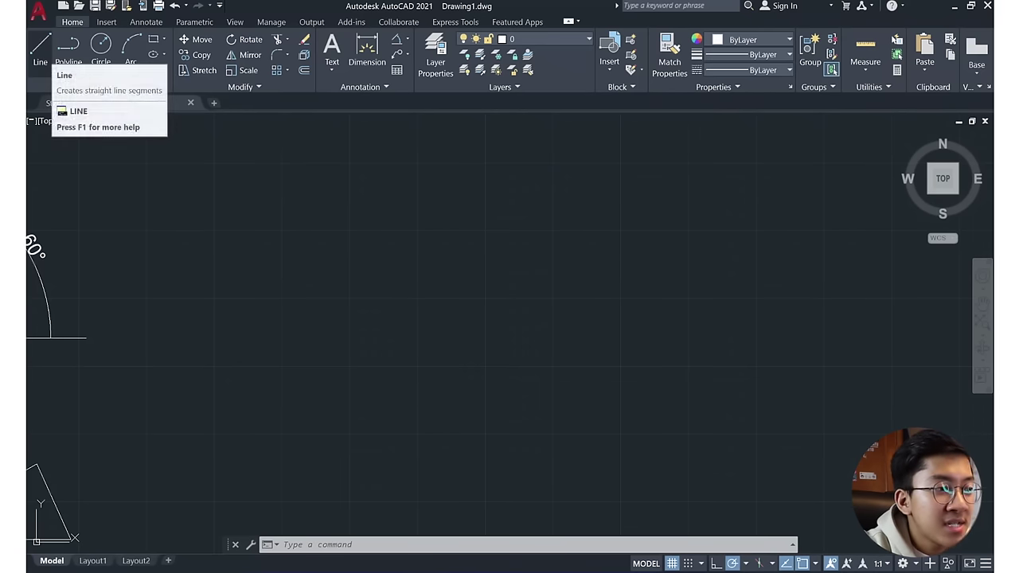
- Draw a closed square from four separate LINE segments beside the 60° angle
click(40, 48)
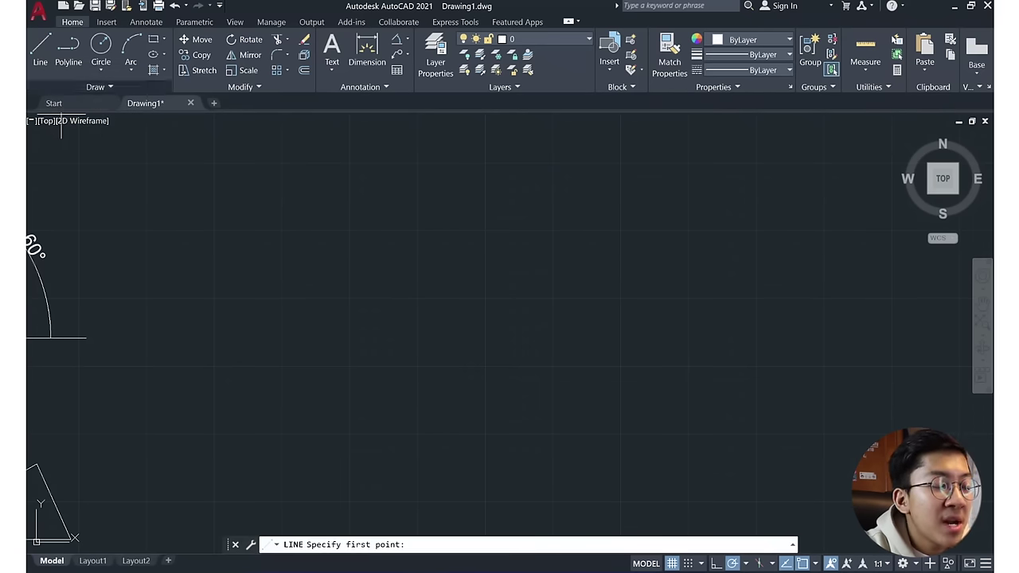
click(333, 230)
click(446, 230)
click(445, 341)
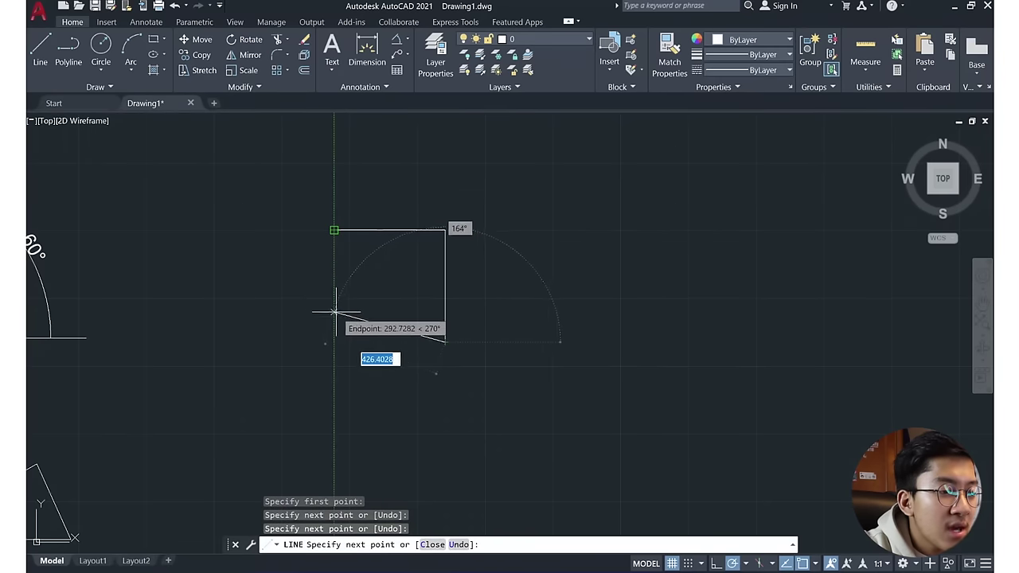
click(334, 341)
click(333, 230)
key(Escape)
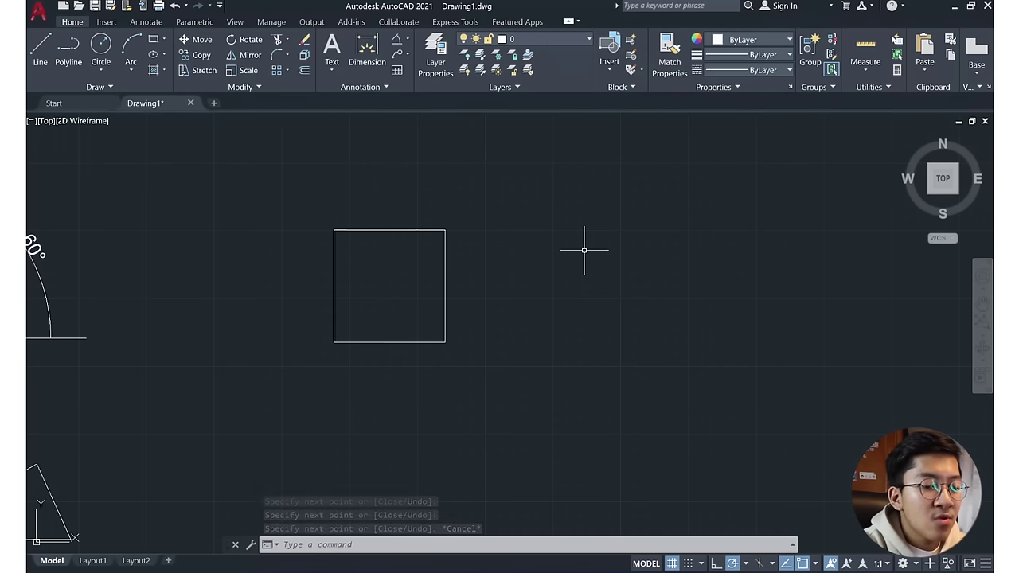
text(PL)
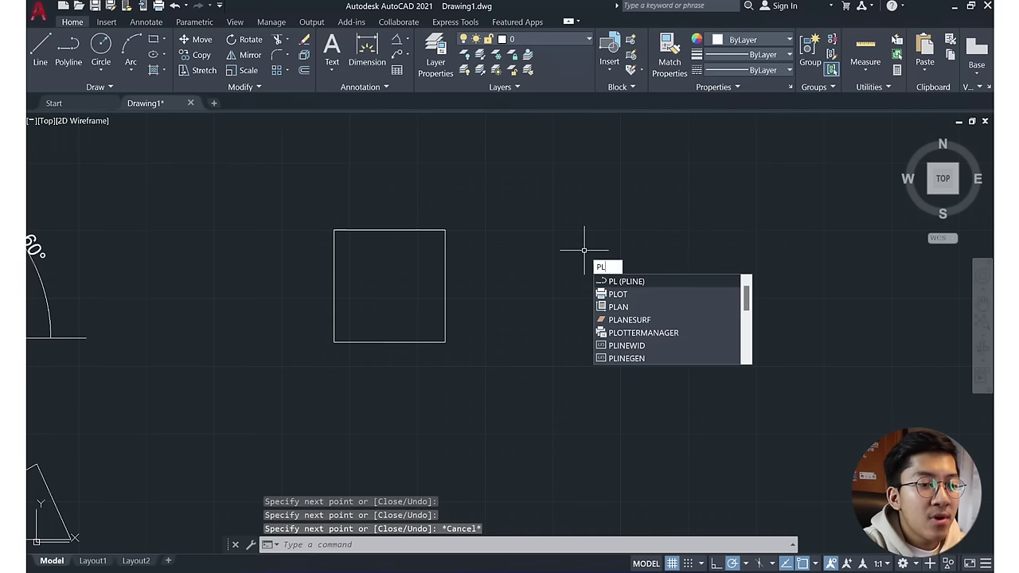
- Draw a rectangle as a single PLINE polyline to the right of the line square
key(Return)
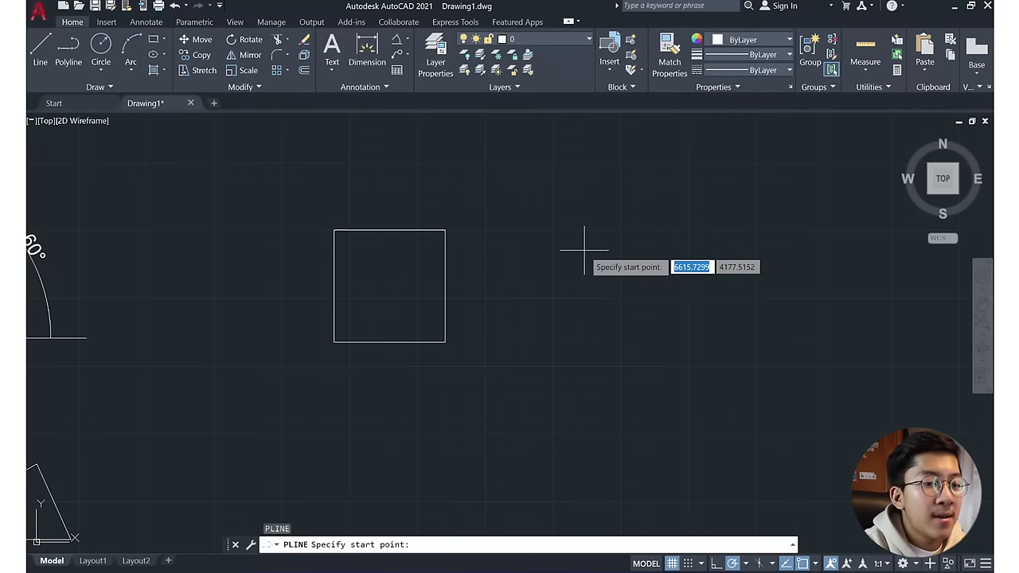
click(551, 233)
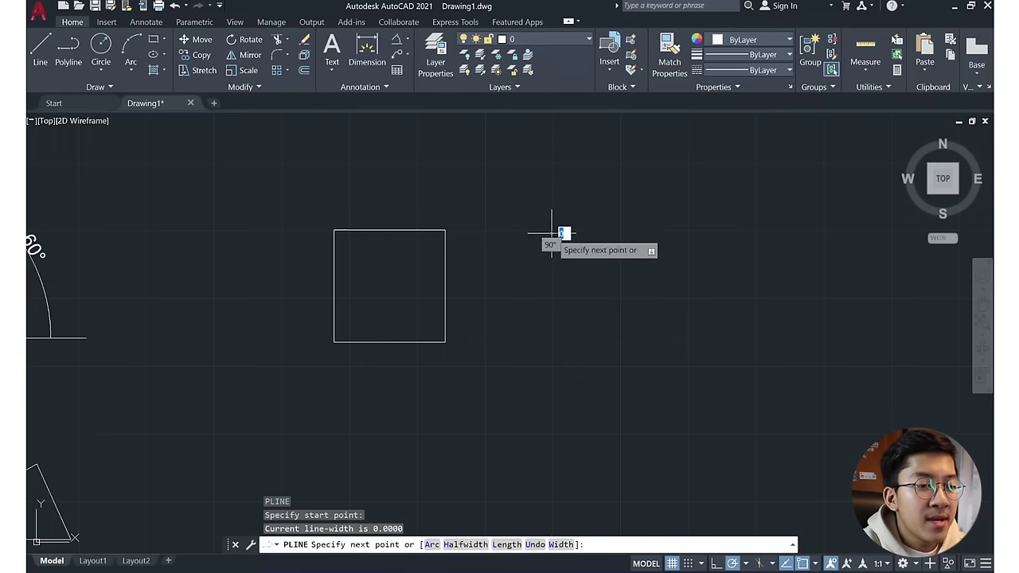
click(552, 341)
click(674, 341)
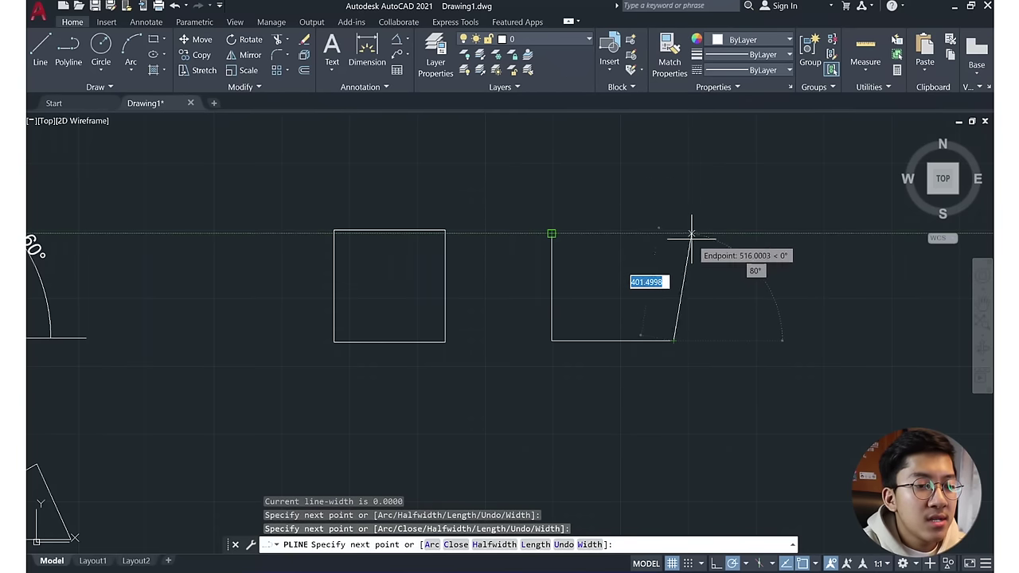
click(673, 234)
click(552, 233)
key(Escape)
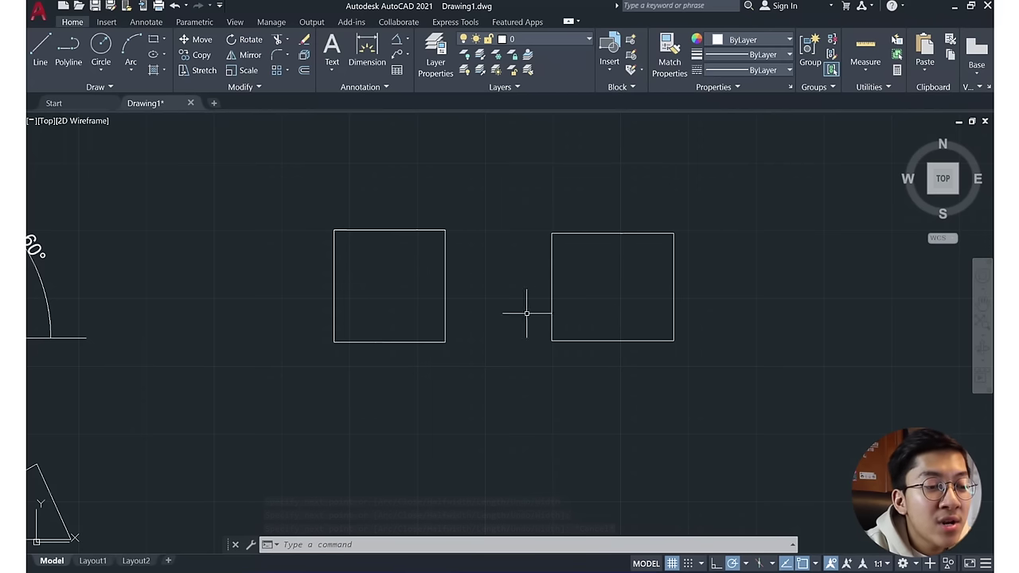
click(475, 274)
click(432, 291)
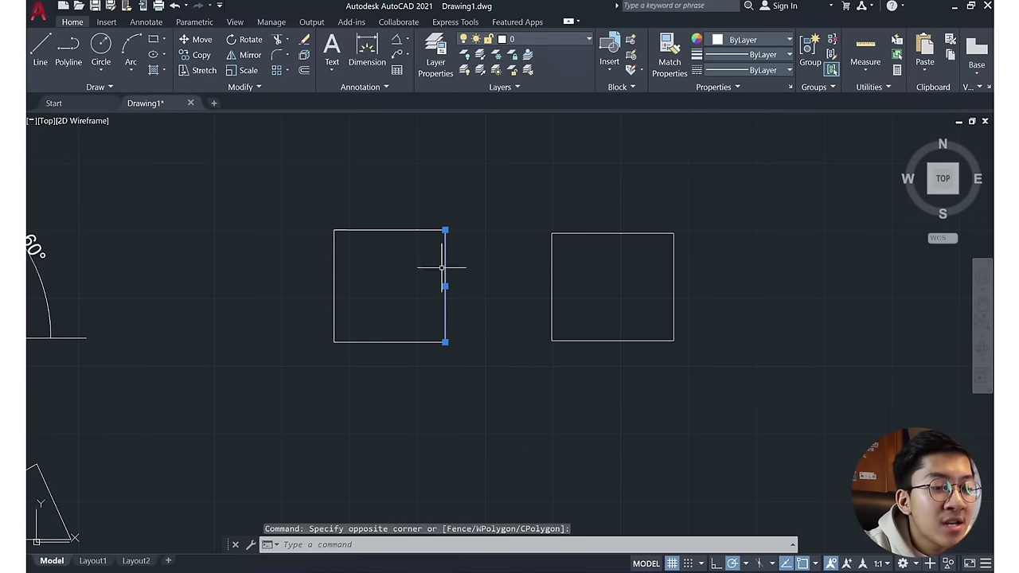
- Erase only the line square's right edge, leaving a three-sided shape
click(690, 267)
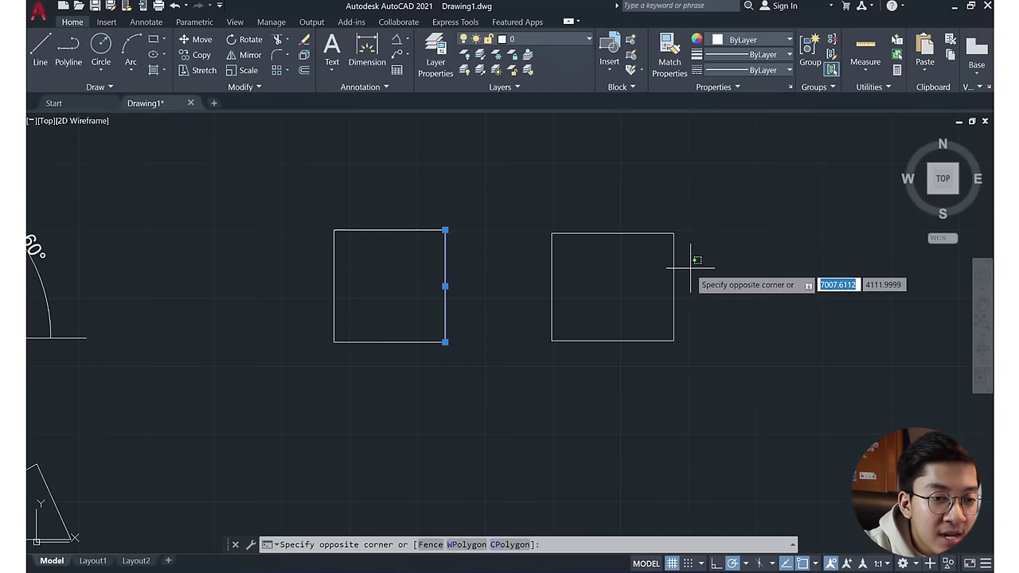
click(667, 286)
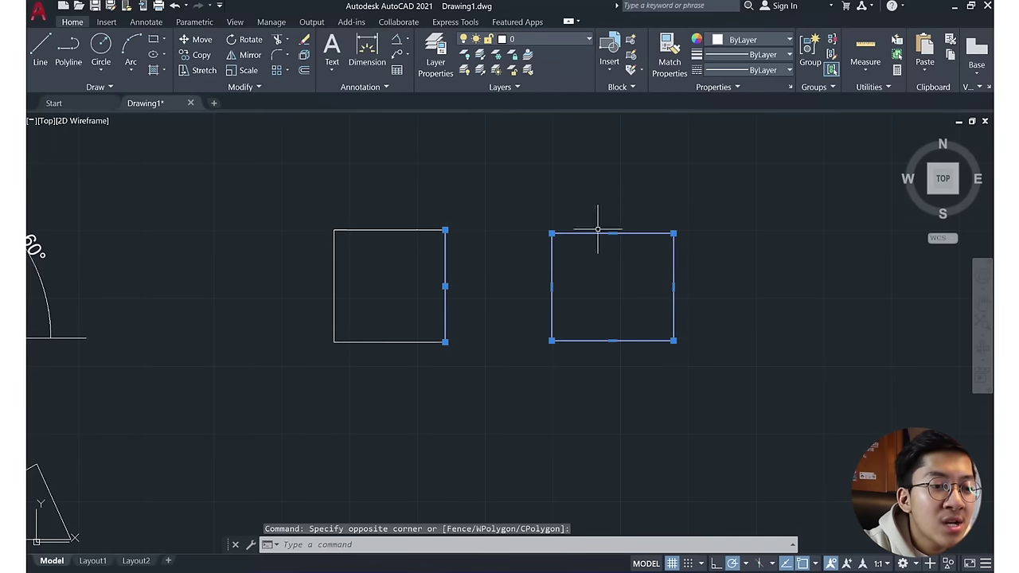
key(Escape)
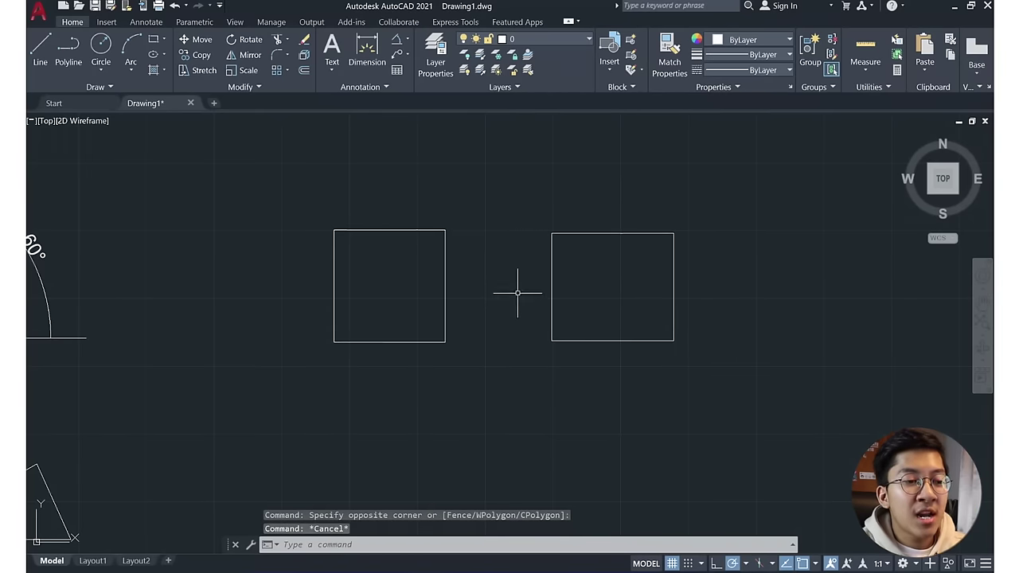
click(504, 264)
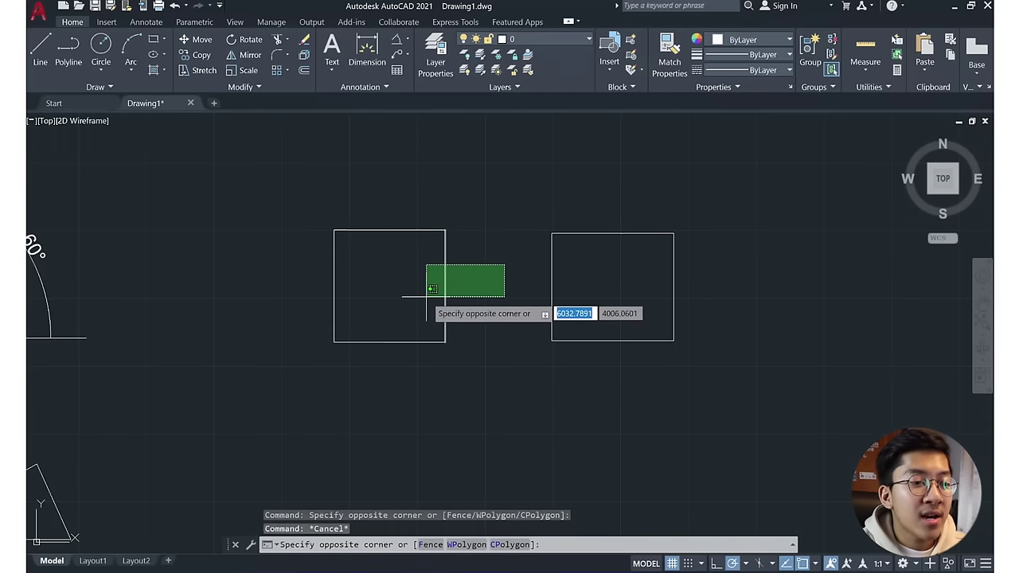
click(427, 296)
key(Delete)
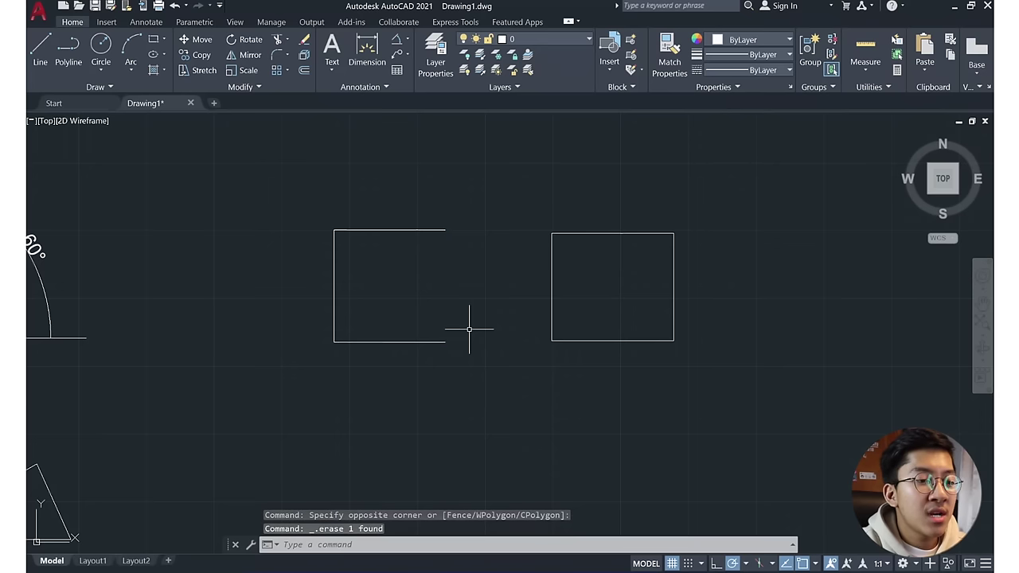
- Erase the whole polyline rectangle with a single selection
click(691, 250)
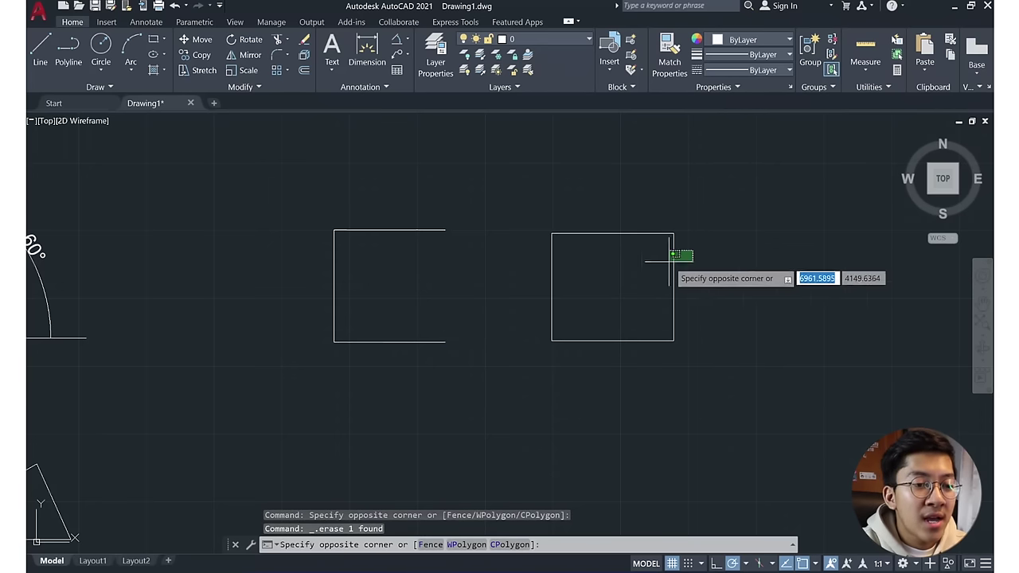
click(648, 279)
key(Delete)
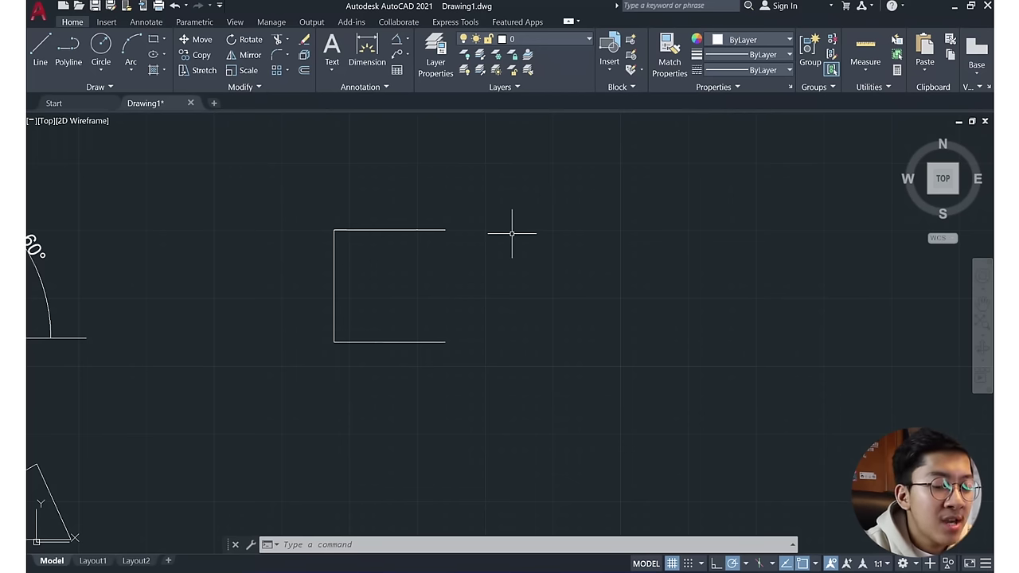
- Draw a slanted line from the open square's bottom-right corner to above its top edge
text(l)
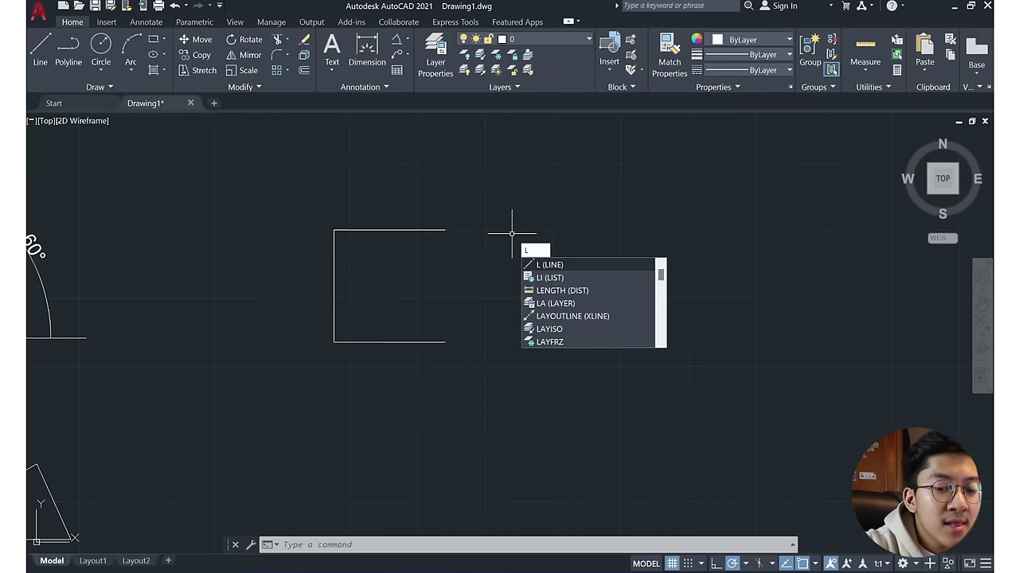
key(Return)
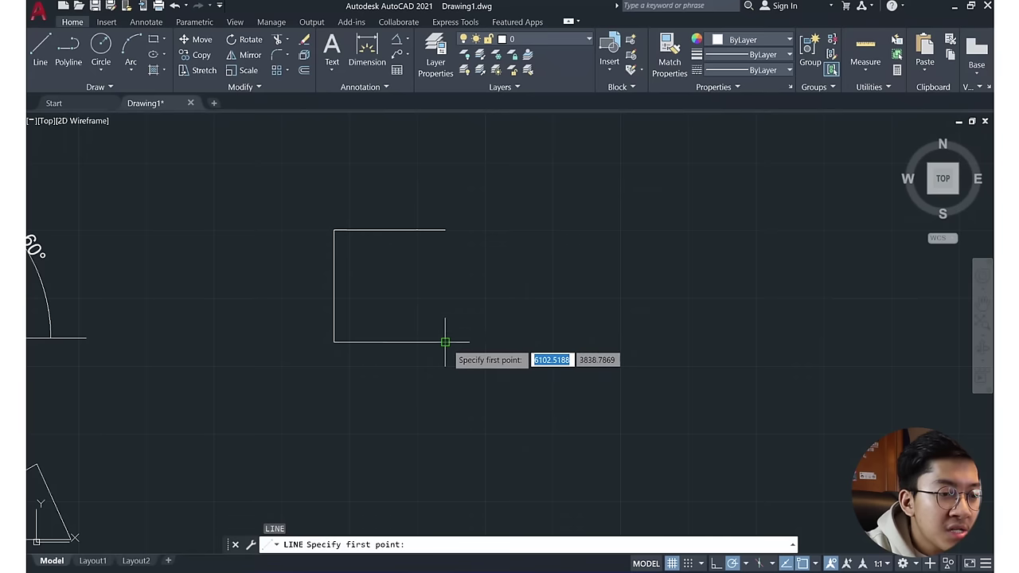
click(445, 341)
click(399, 189)
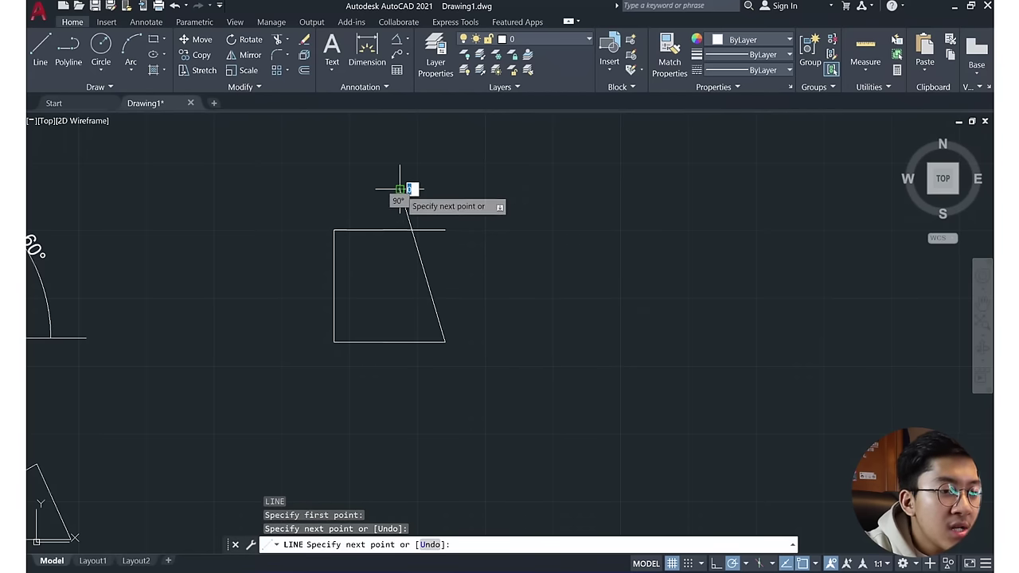
key(Escape)
- Select the open square and the slanted line with a crossing window
scroll(411, 250, up, 4)
mouse_move(410, 250)
middle_down()
mouse_move(457, 310)
mouse_move(480, 278)
middle_up()
scroll(484, 274, down, 2)
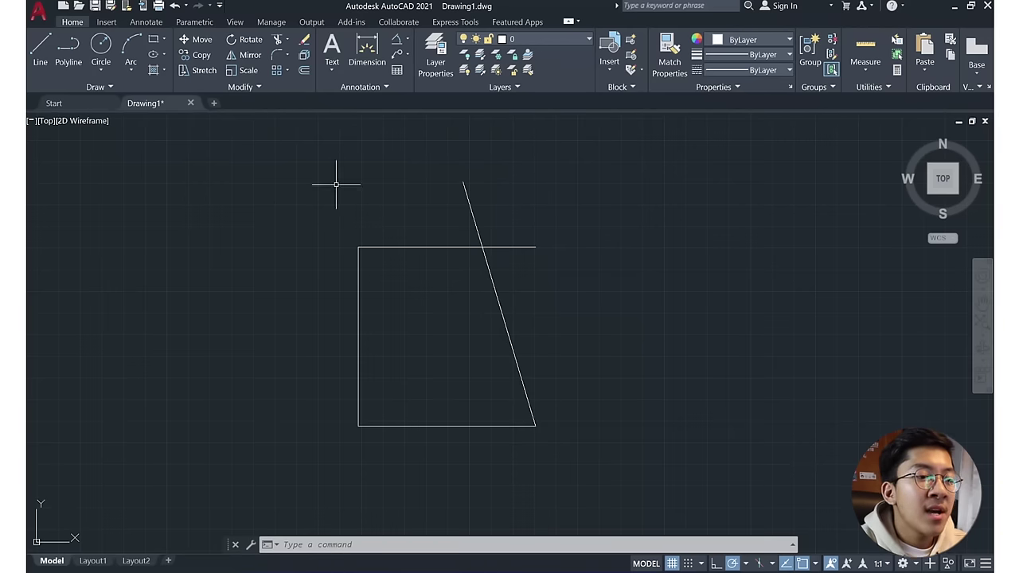
click(648, 479)
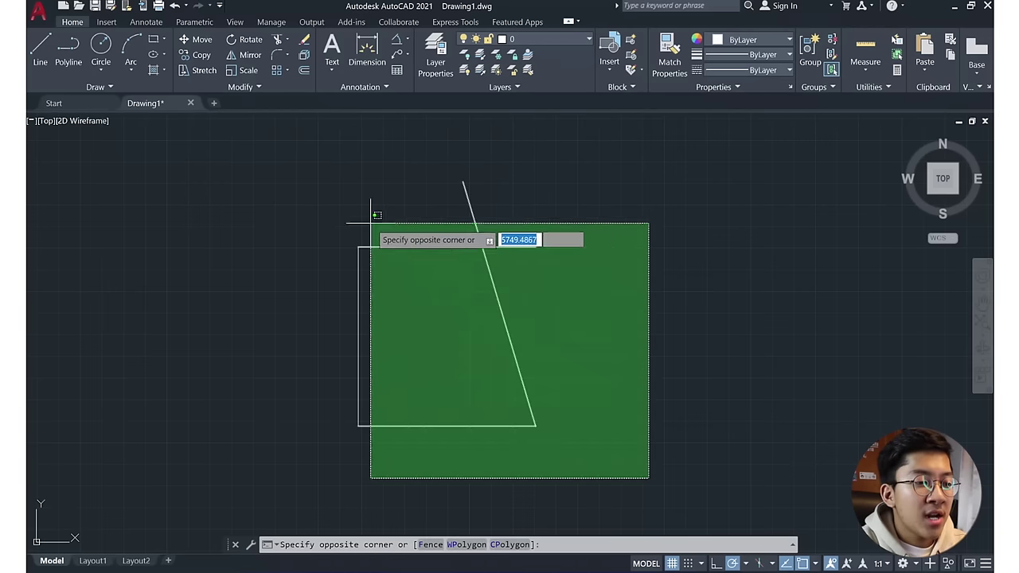
click(300, 161)
text(TRIM)
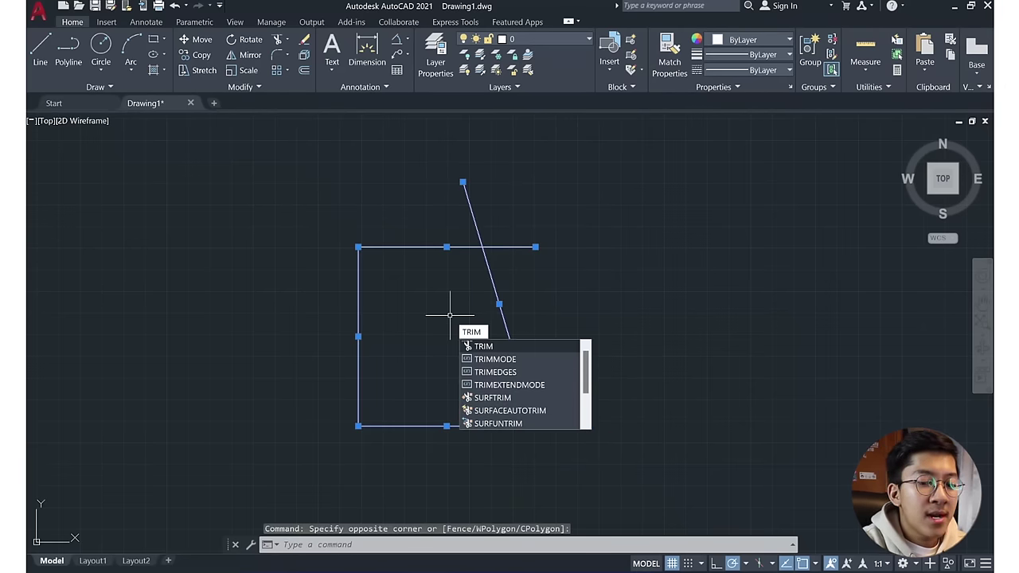
- Trim the slanted line's overhang and the top-edge stub to leave a closed trapezoid
key(Return)
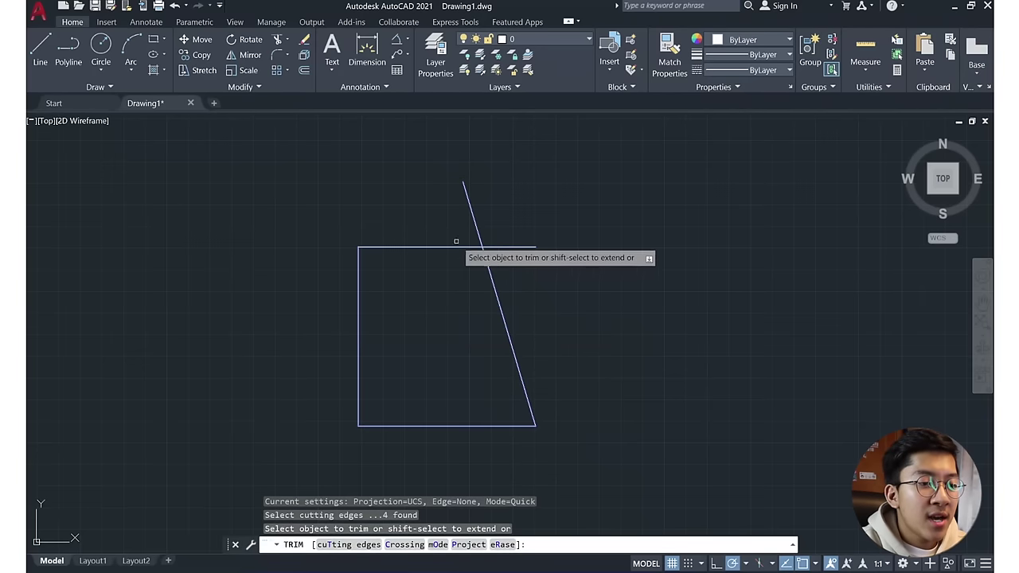
click(473, 217)
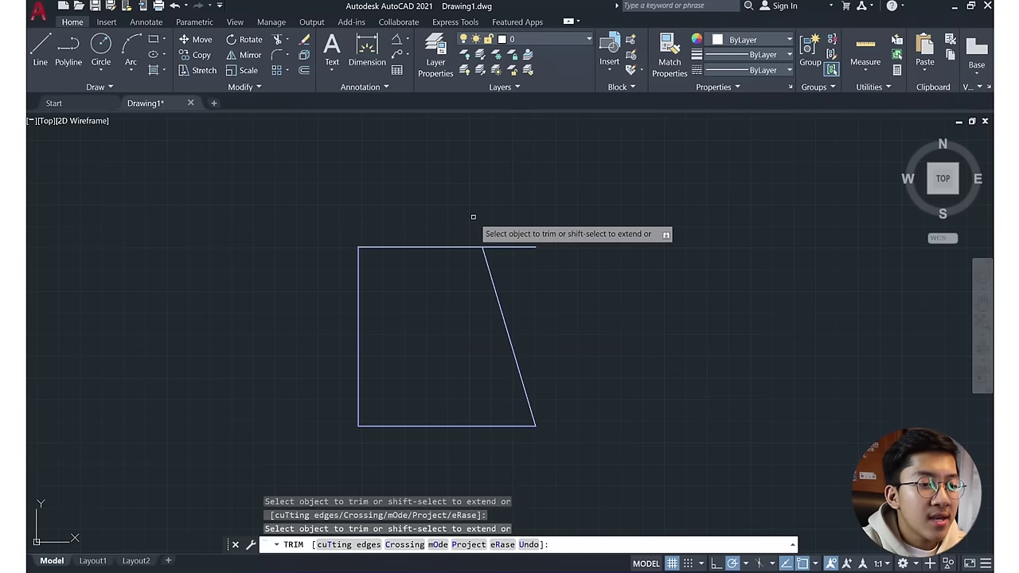
click(490, 245)
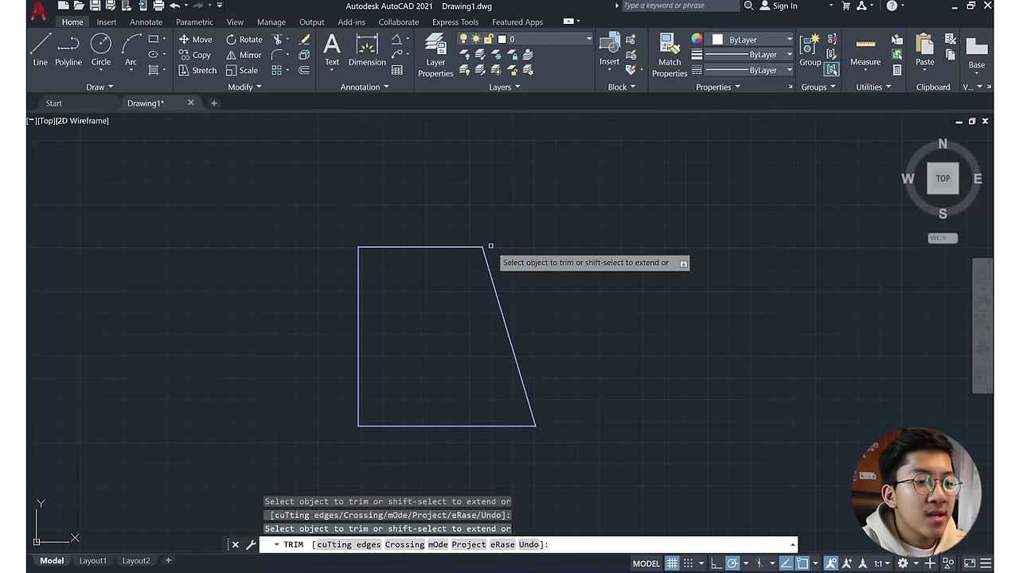
key(Escape)
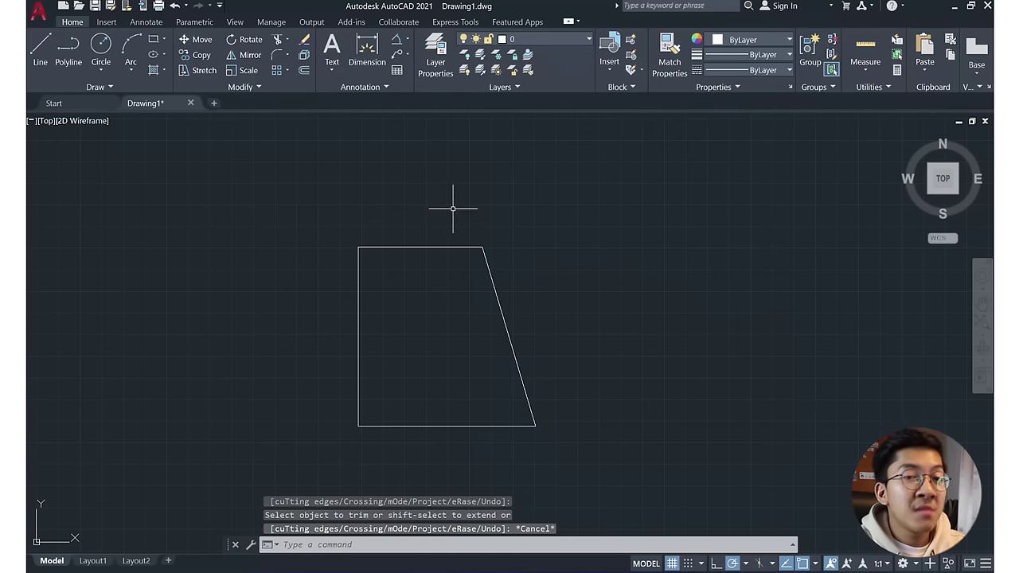
middle_drag(448, 207, 252, 214)
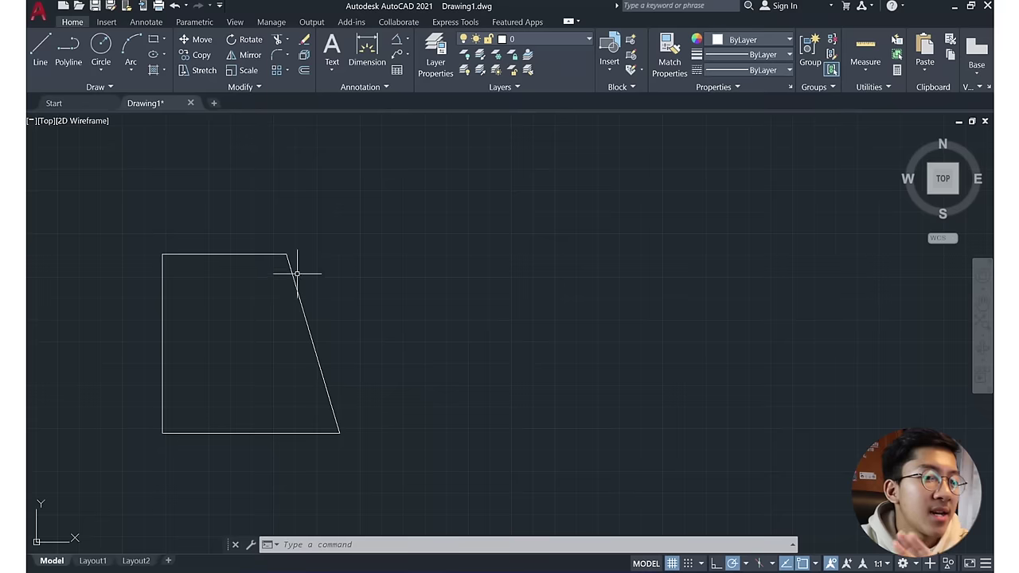
middle_drag(415, 265, 357, 273)
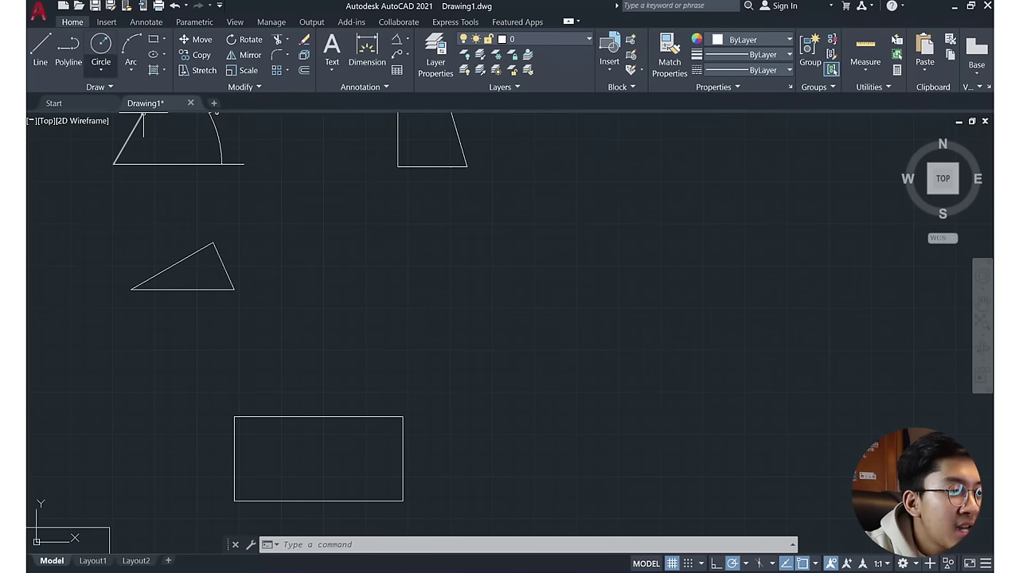
click(100, 70)
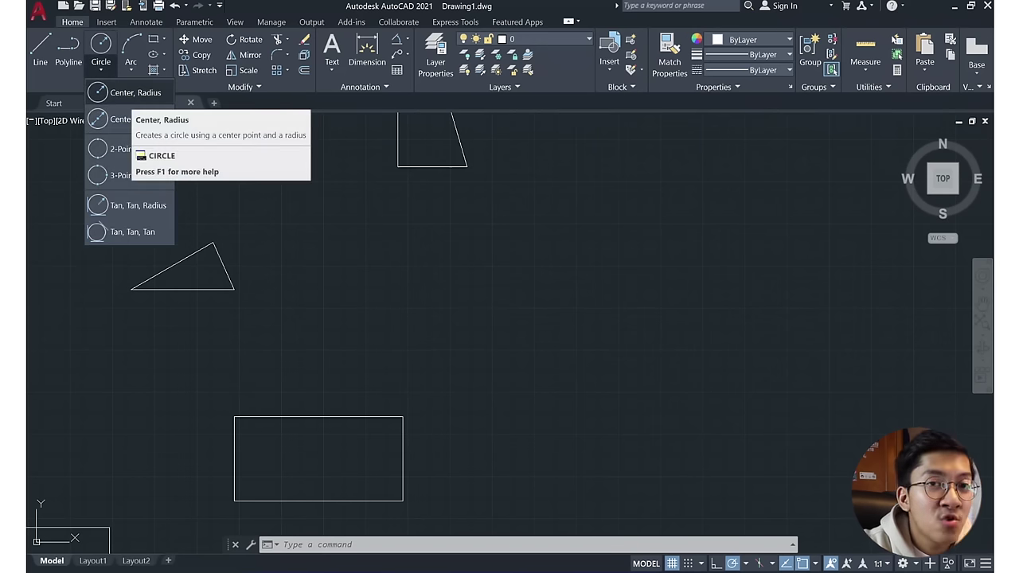
- Draw a circle of radius 500 in empty space
click(123, 92)
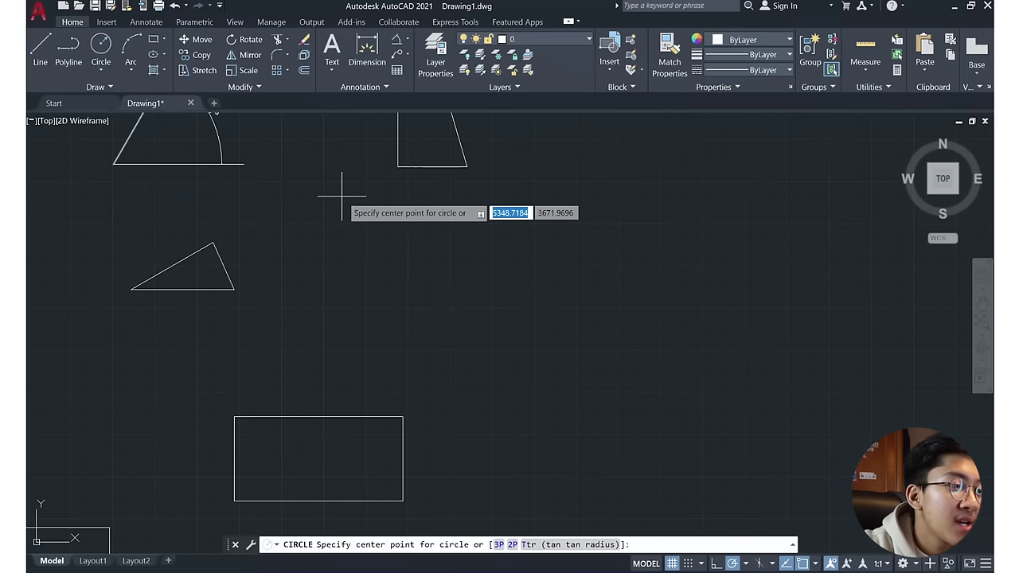
click(492, 281)
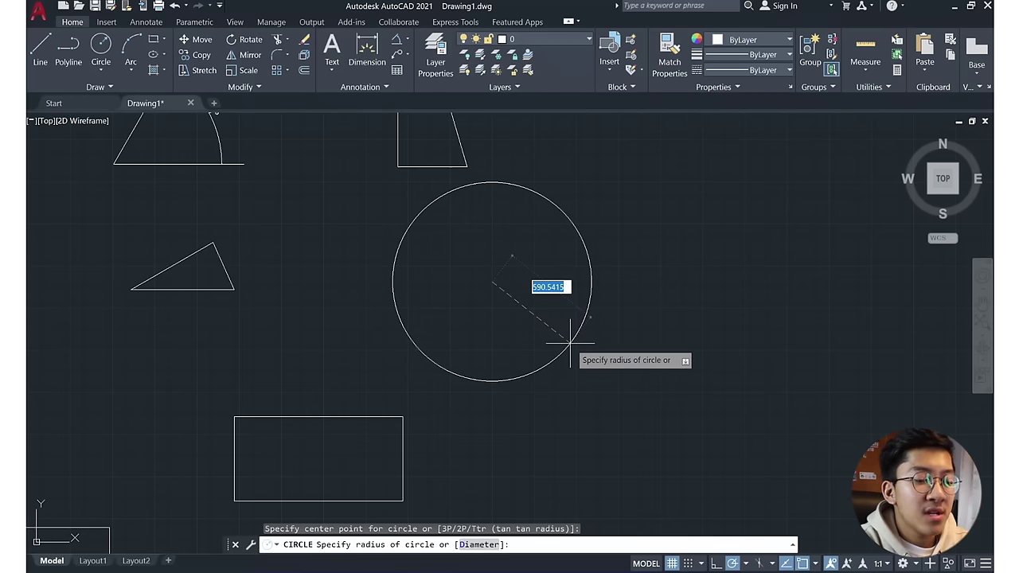
text(500)
key(Return)
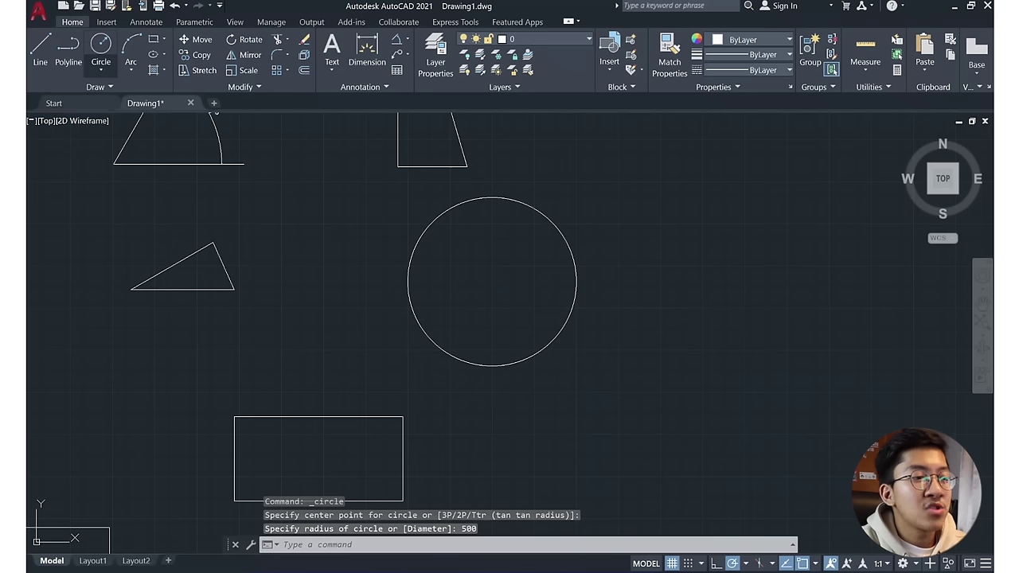
- Draw a second circle of diameter 1000 to the right of the first
click(101, 69)
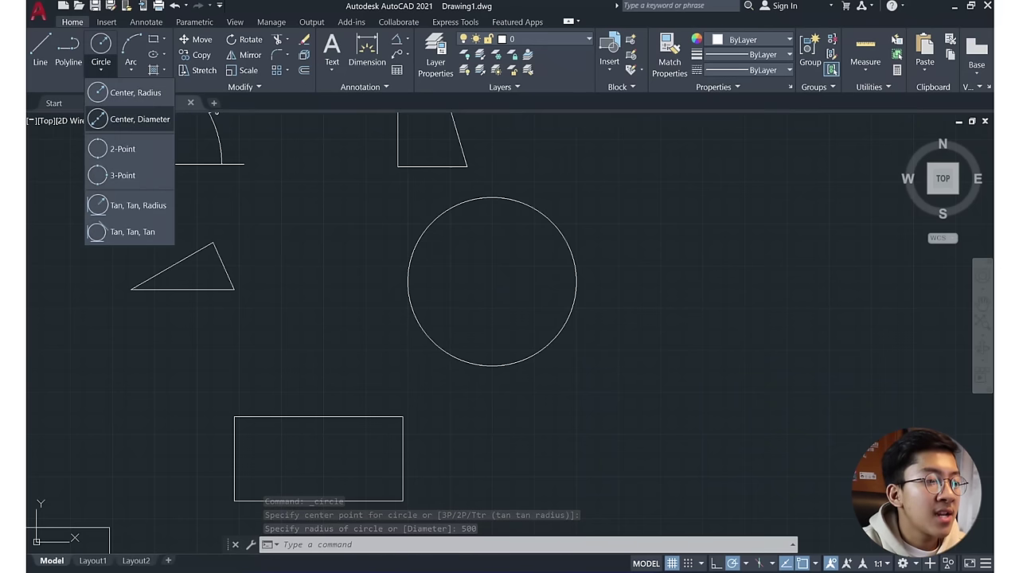
click(127, 92)
middle_drag(610, 299, 419, 283)
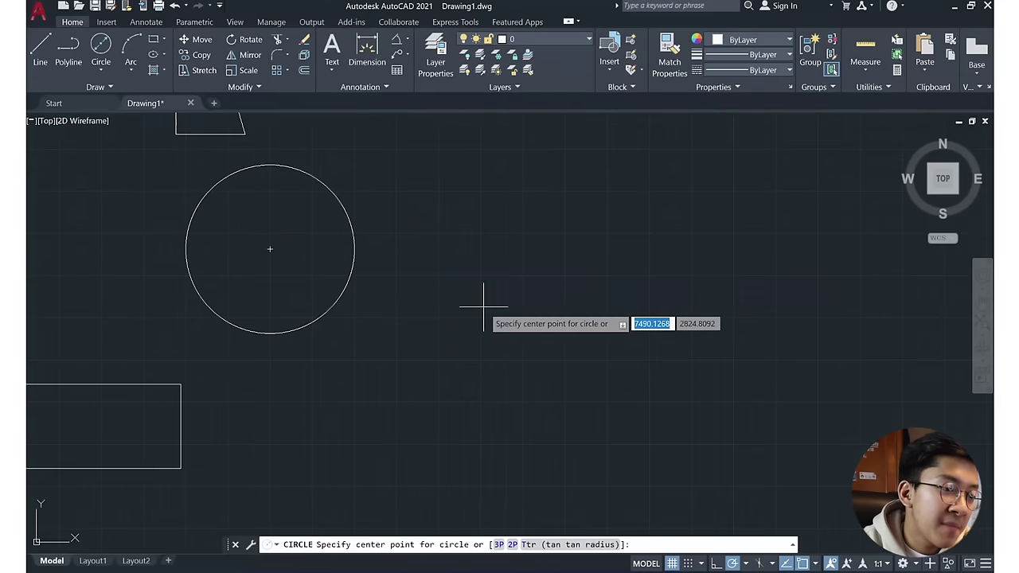
click(524, 312)
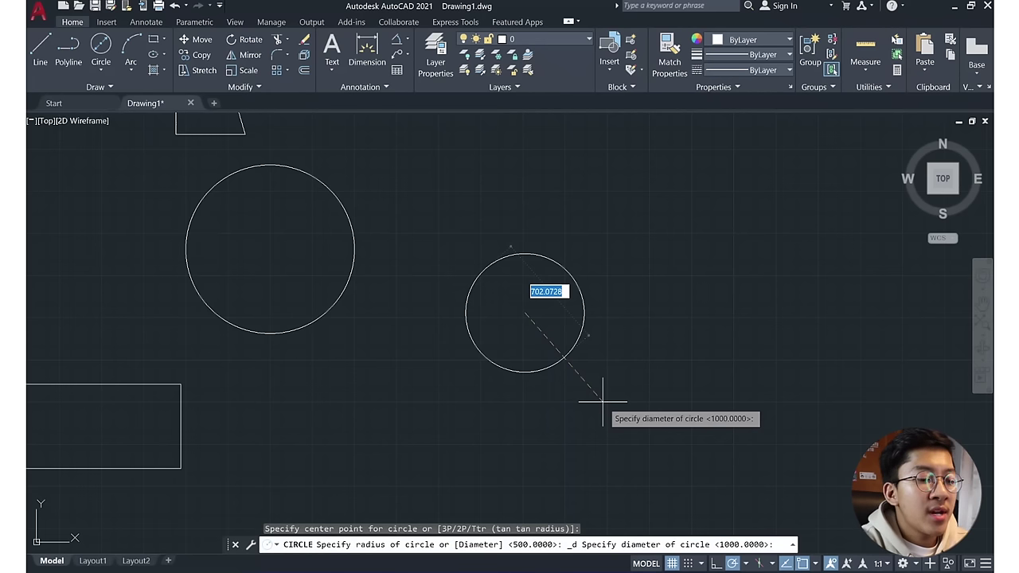
key(Return)
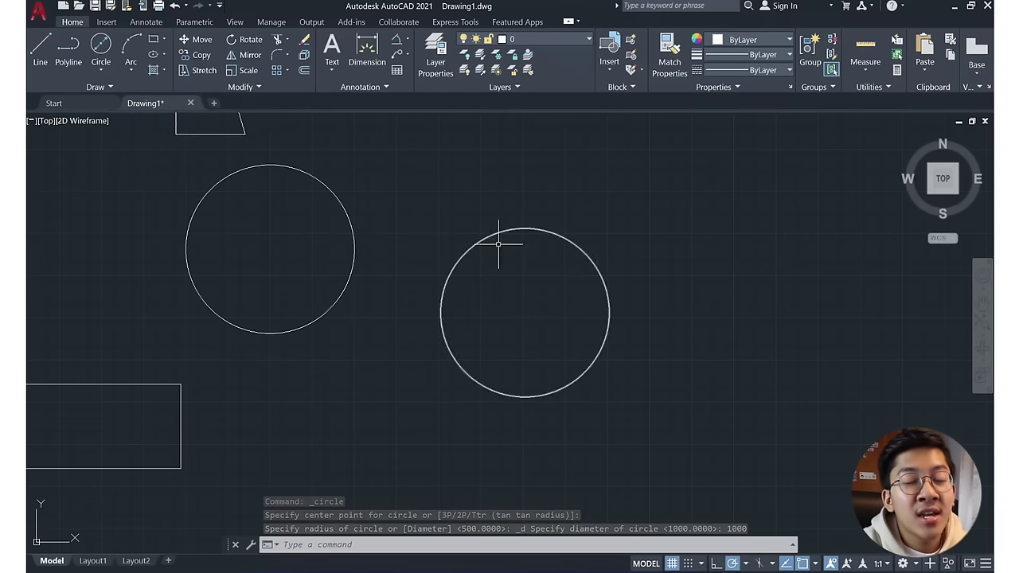
scroll(473, 240, down, 2)
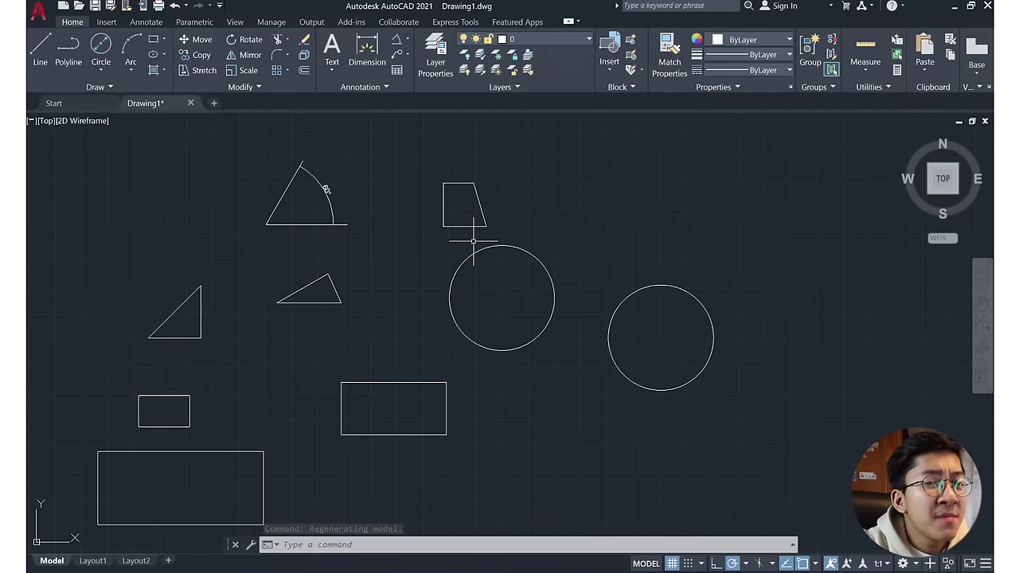
- Survey the drawing, then use Z and Zoom Extents to show every shape
scroll(401, 271, down, 2)
middle_drag(400, 273, 430, 243)
scroll(430, 243, down, 3)
scroll(430, 244, down, 3)
scroll(428, 247, down, 1)
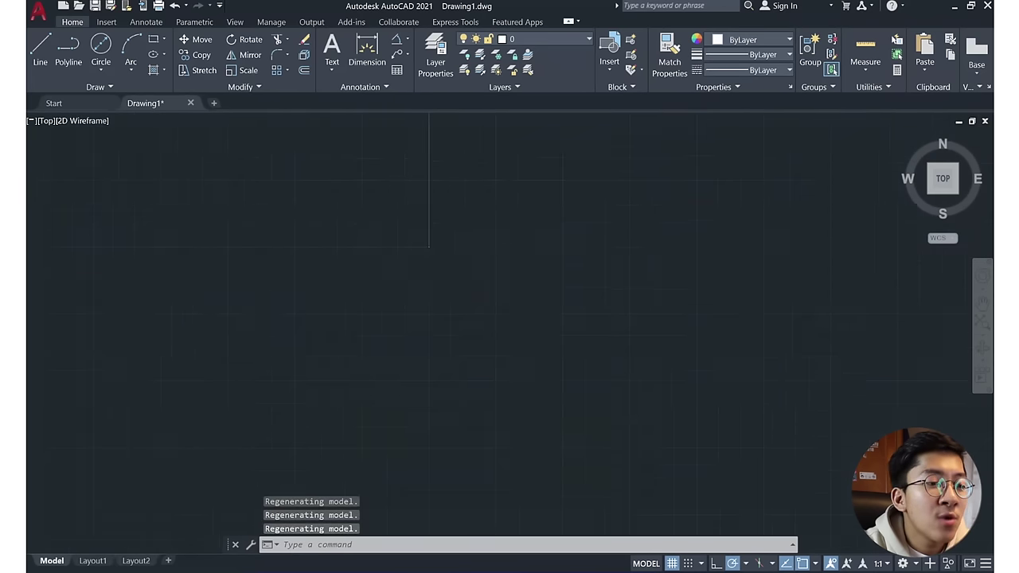
middle_drag(432, 292, 196, 390)
mouse_move(263, 327)
middle_down()
mouse_move(749, 324)
mouse_move(438, 247)
middle_up()
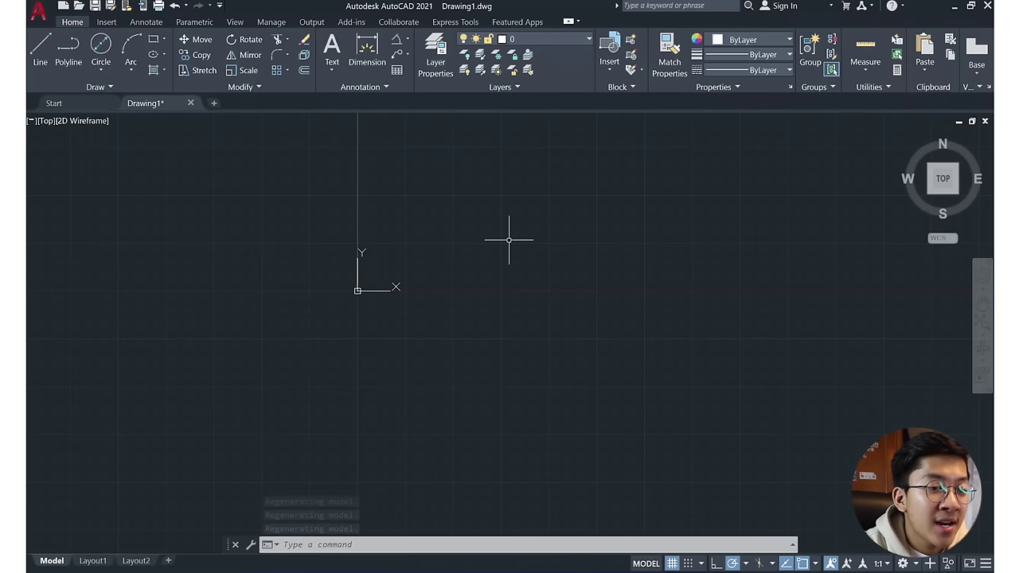
text(Z)
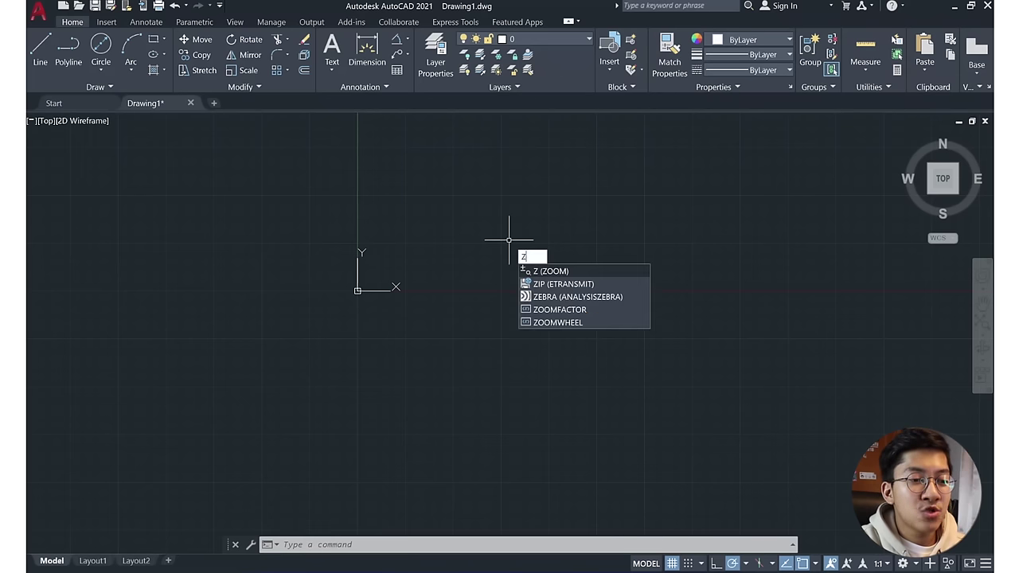
key(Return)
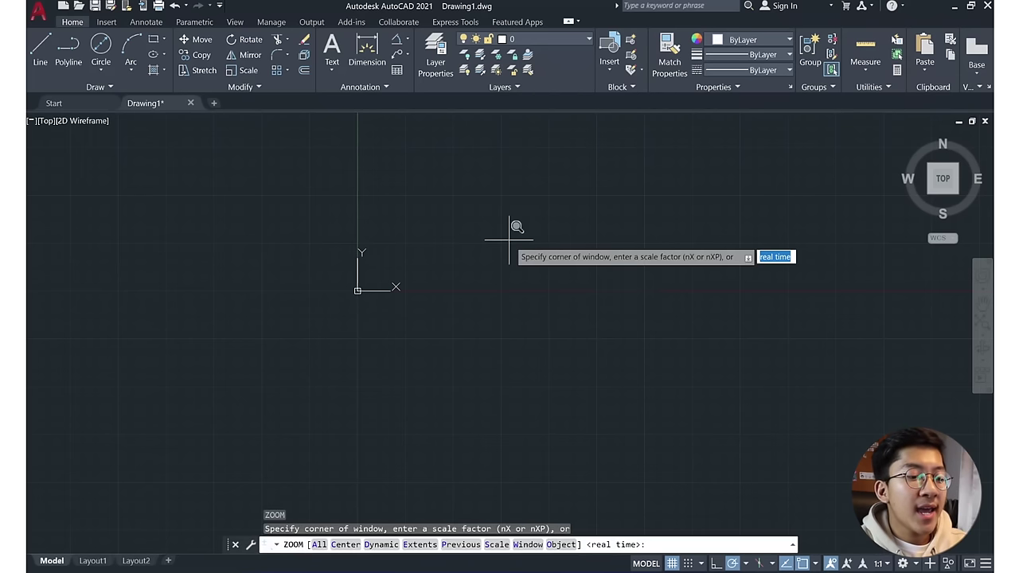
text(e)
key(Return)
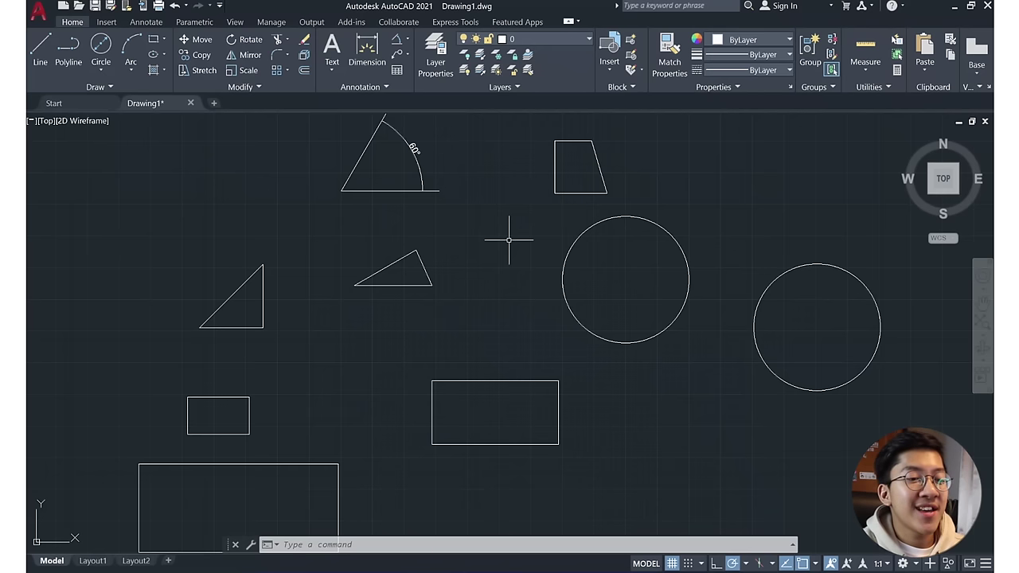
- Frame the trapezoid and the two circles, then open the arc methods list
mouse_move(585, 191)
middle_down()
mouse_move(330, 262)
mouse_move(249, 298)
middle_up()
scroll(300, 238, up, 2)
middle_drag(347, 258, 257, 259)
scroll(254, 261, down, 2)
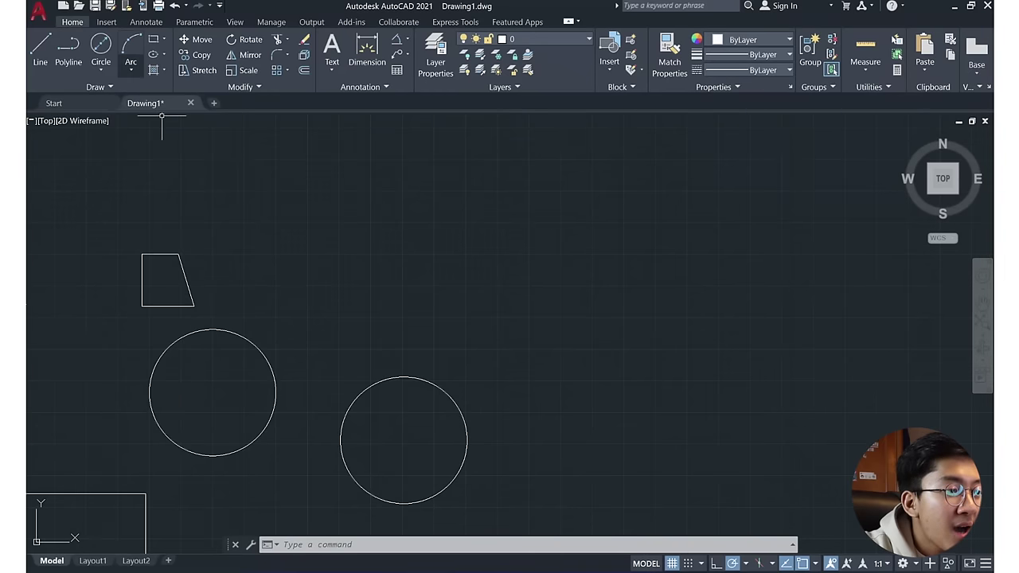
click(131, 70)
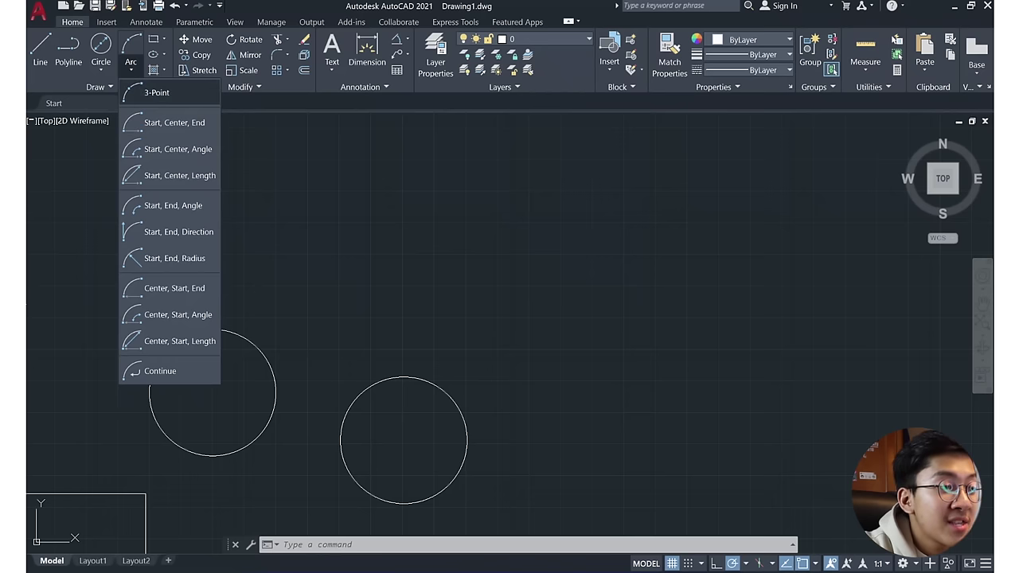
- Draw a large three-point arc above the two circles
click(160, 92)
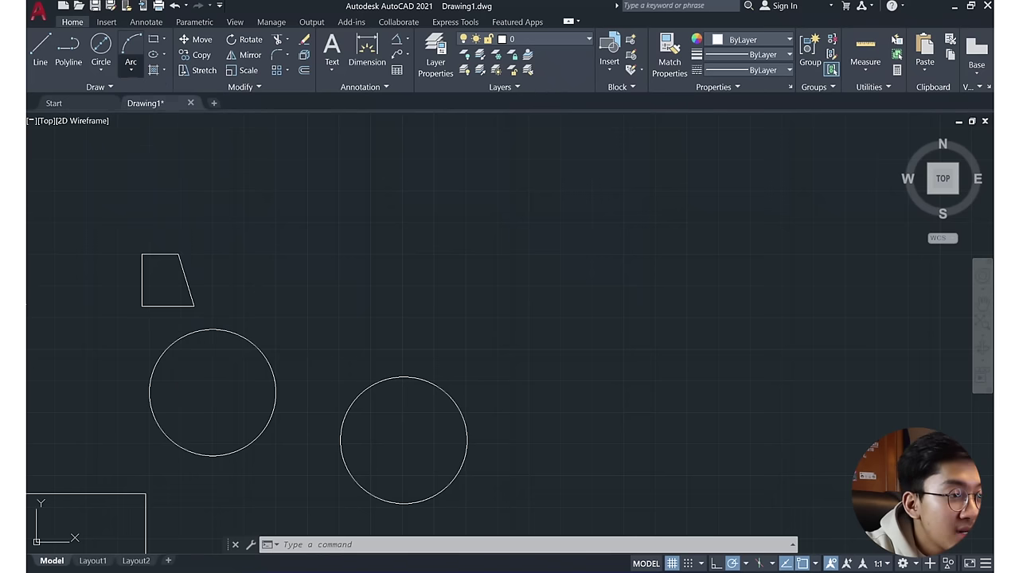
click(364, 233)
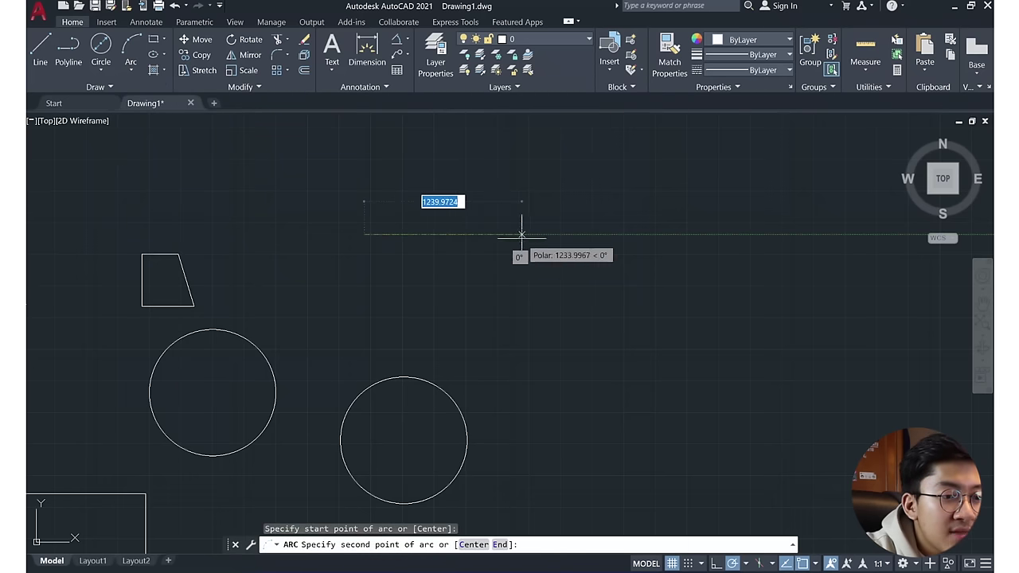
click(633, 231)
click(633, 231)
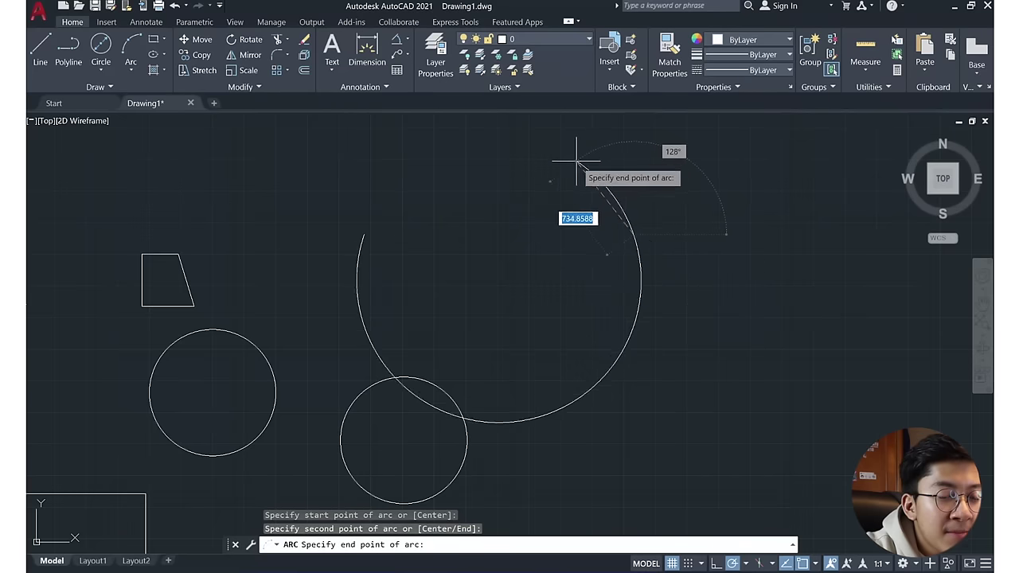
click(659, 299)
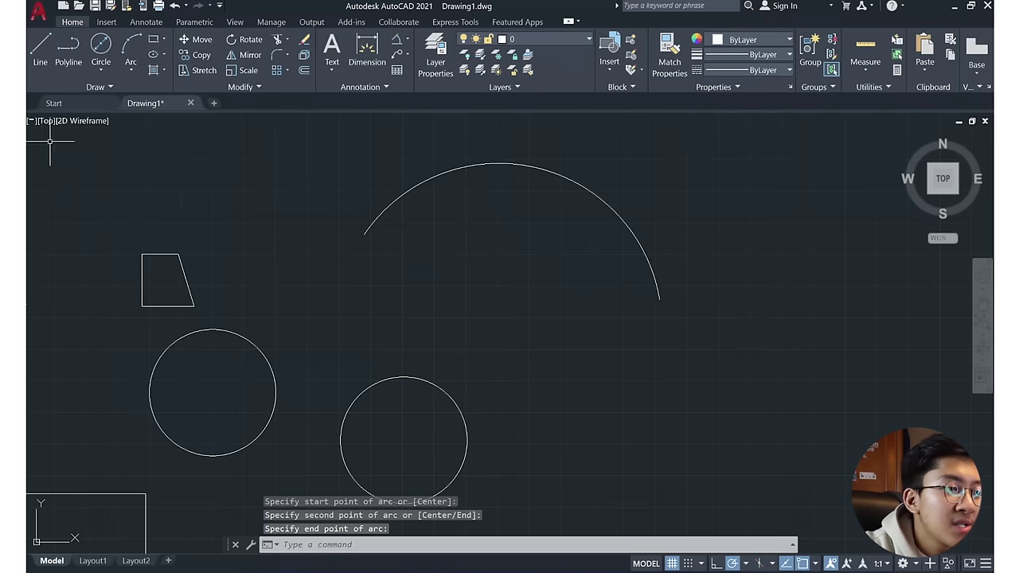
- Close the arc with a straight line from its start point to its end point
click(40, 48)
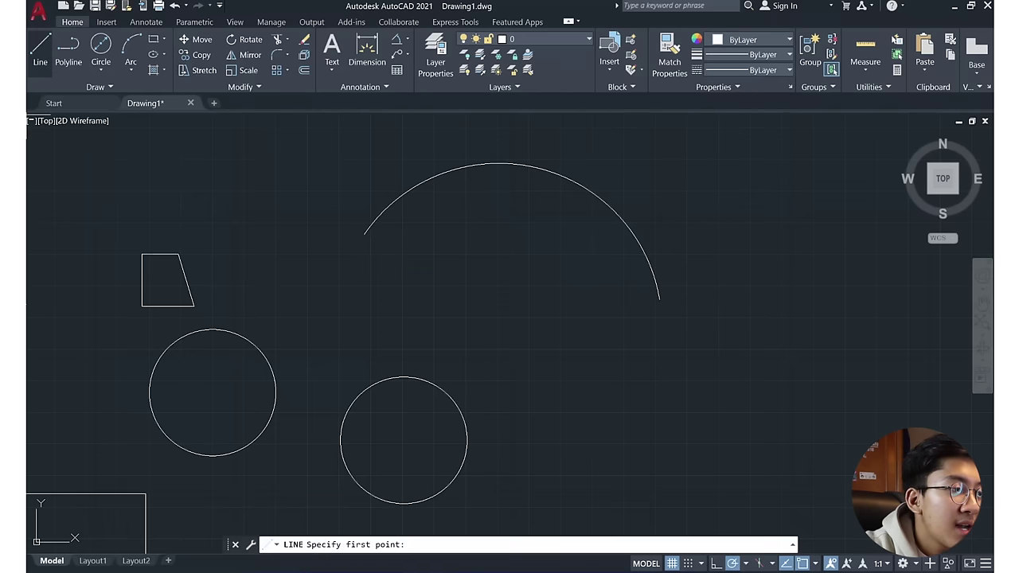
click(365, 233)
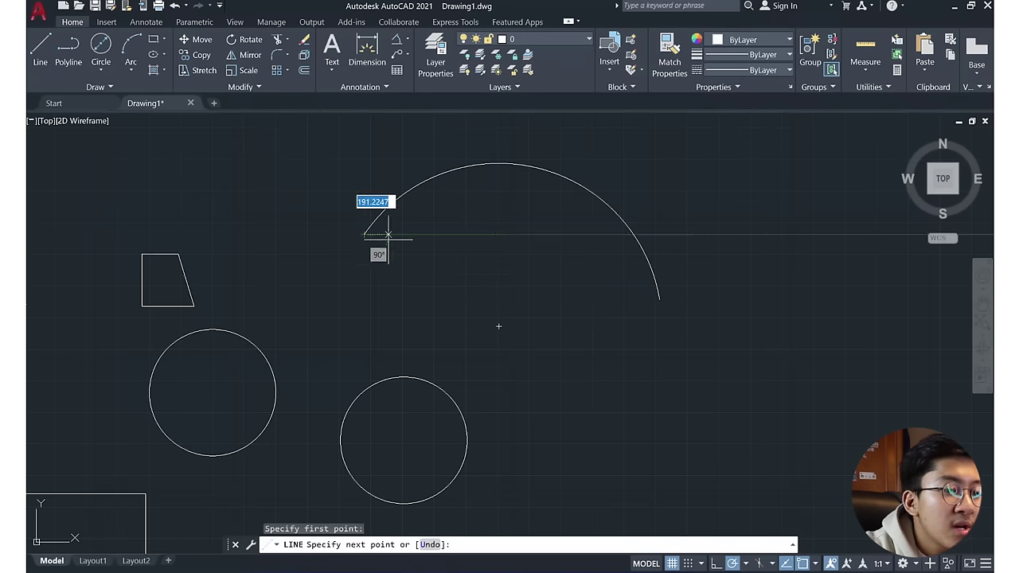
click(660, 300)
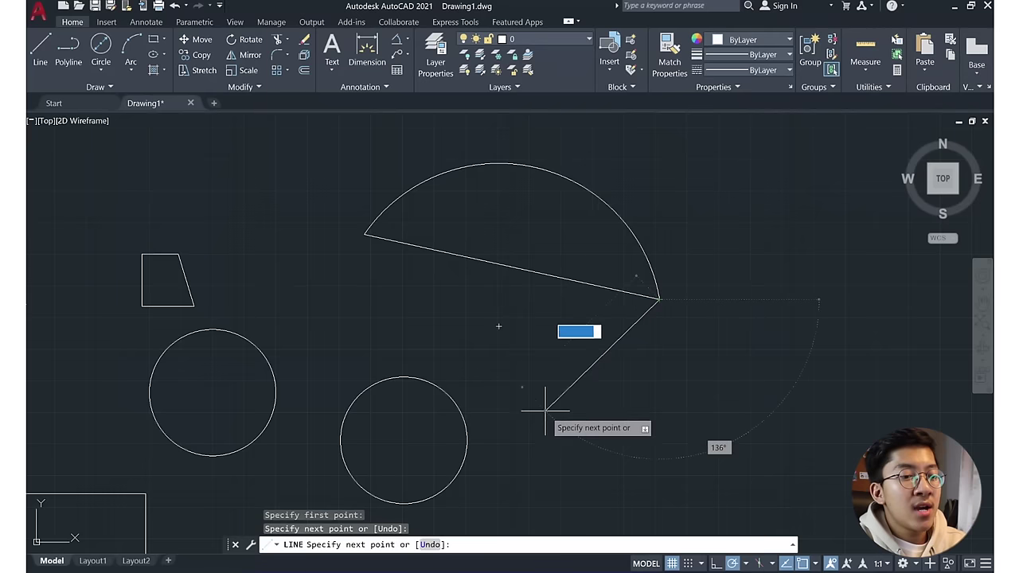
key(Escape)
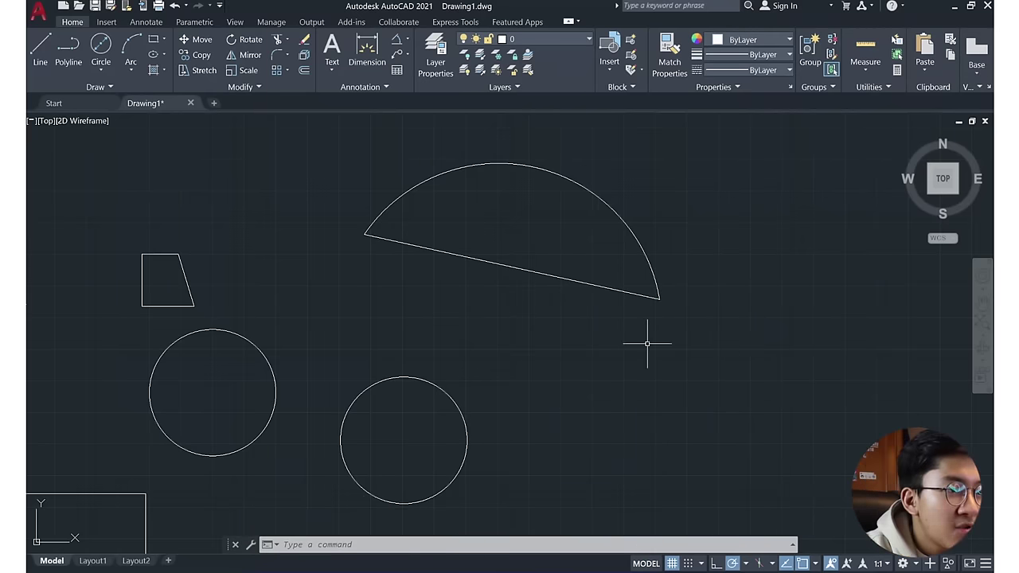
- Pan to show the new arc among the shapes and begin selecting its chord
middle_drag(432, 378, 598, 278)
middle_drag(168, 184, 374, 261)
scroll(375, 261, up, 4)
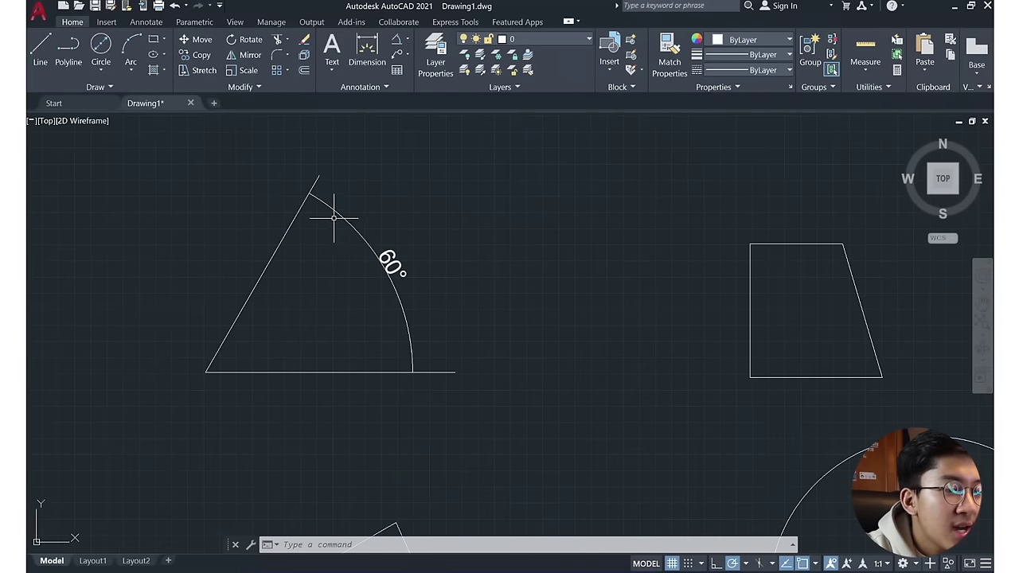
scroll(423, 330, down, 4)
middle_drag(937, 340, 698, 329)
click(609, 315)
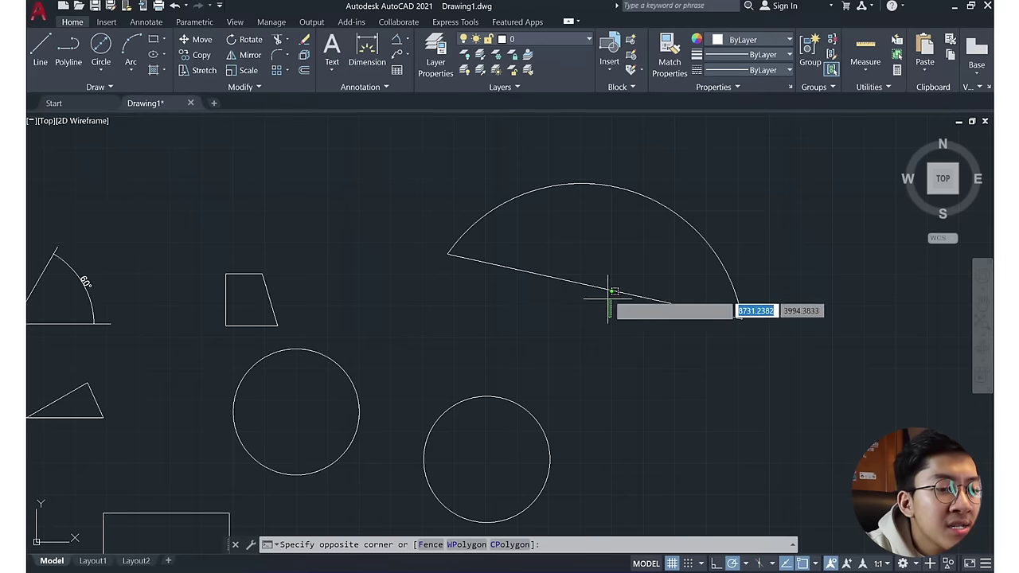
click(597, 248)
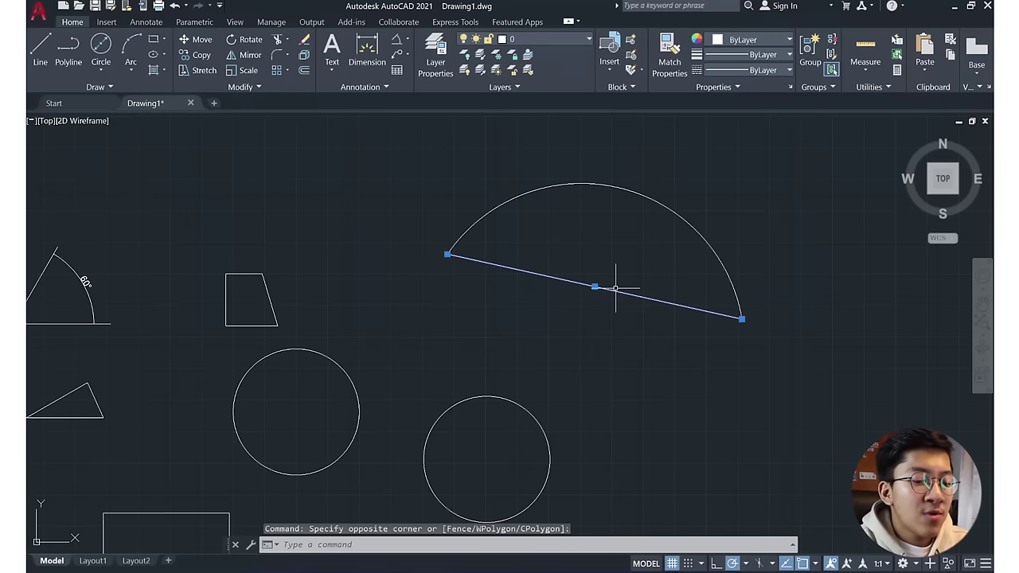
text(lis)
key(Return)
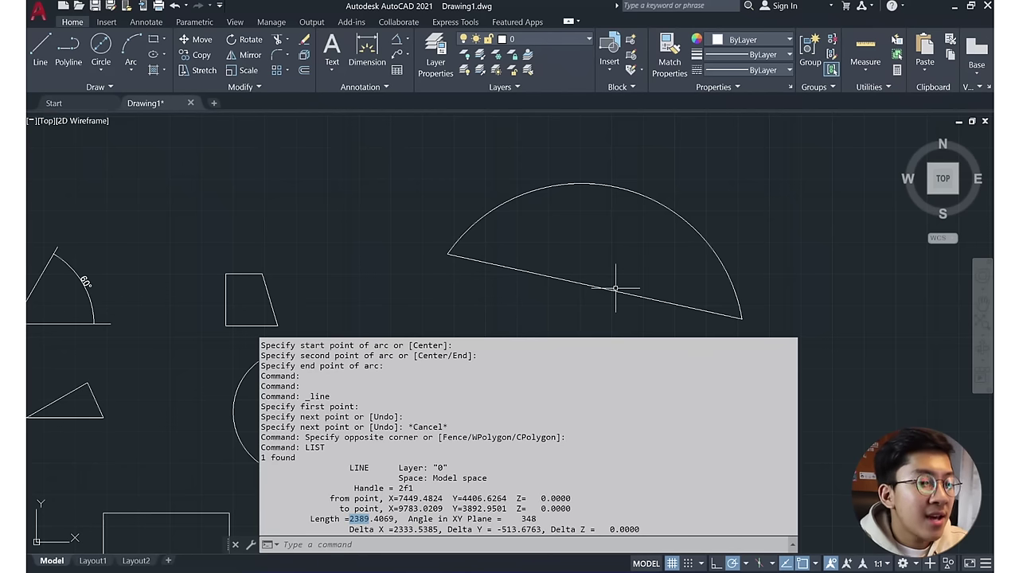
middle_drag(182, 295, 266, 278)
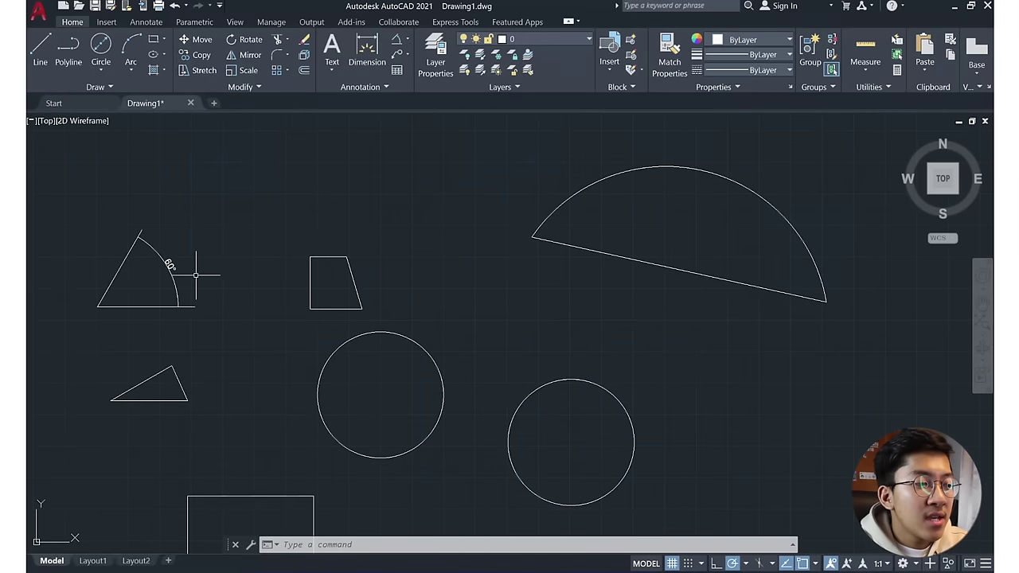
middle_drag(653, 262, 528, 279)
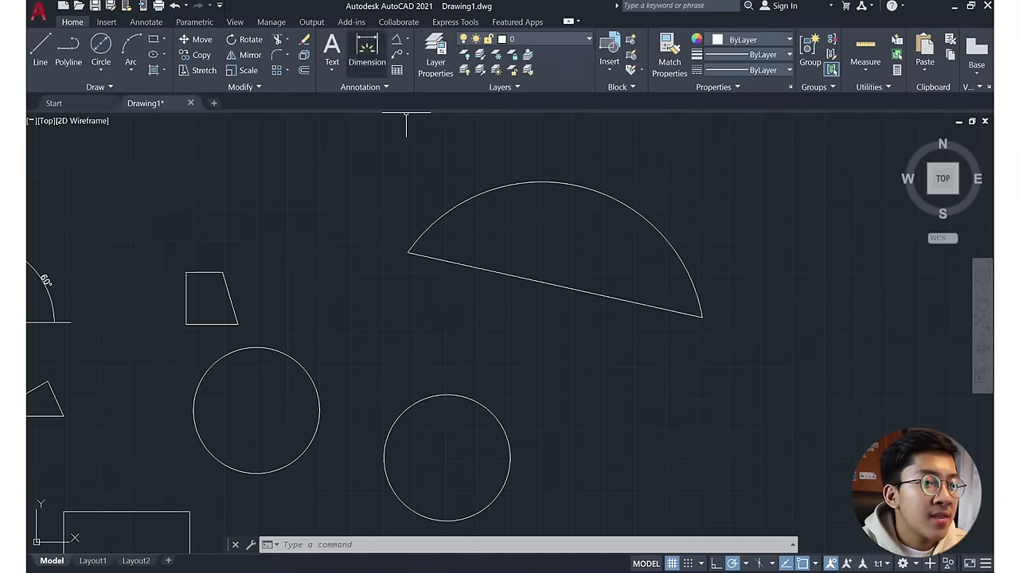
click(407, 253)
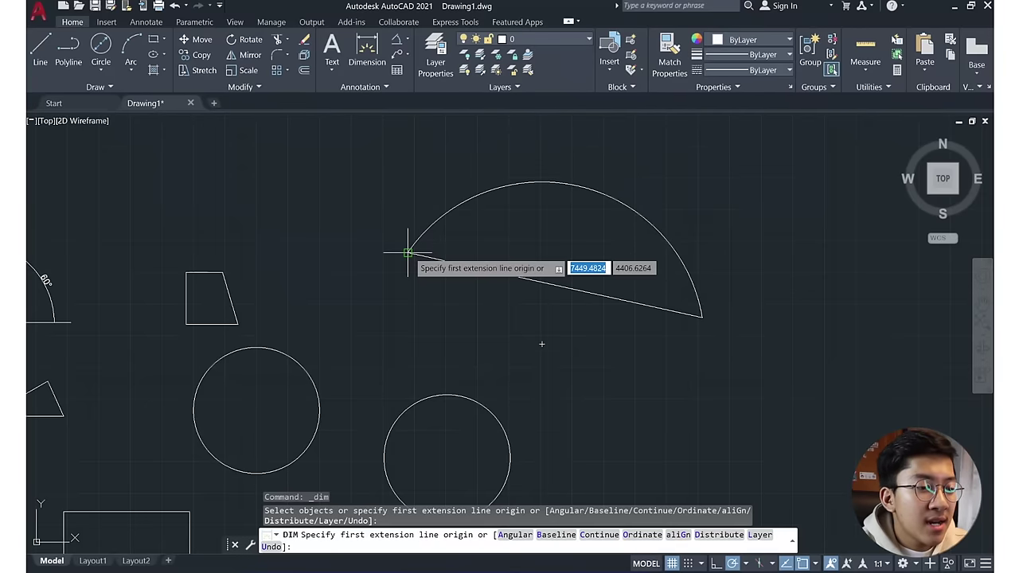
- Place an aligned dimension reading 2389,41 just below the chord
click(701, 317)
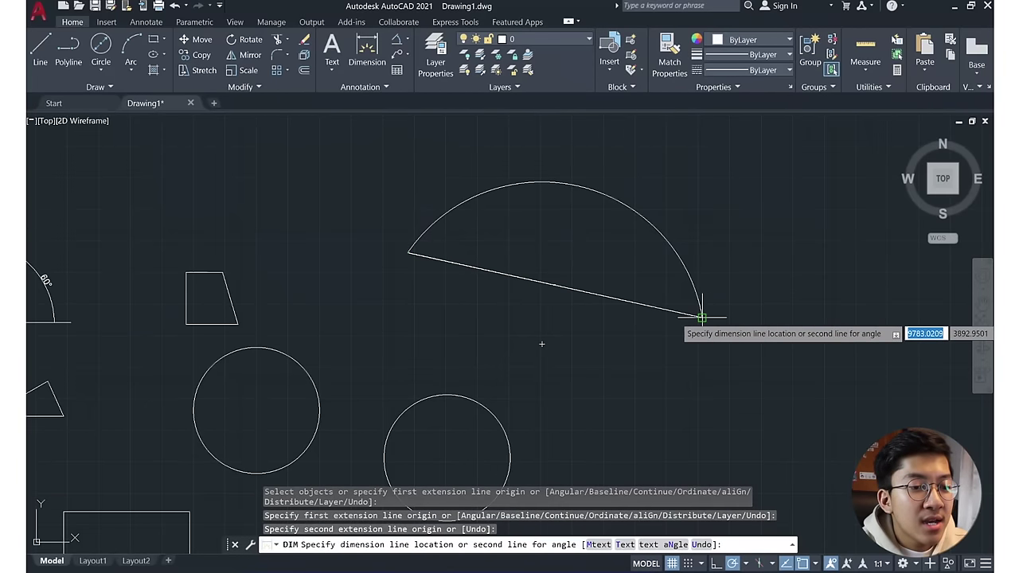
click(665, 356)
scroll(546, 334, up, 3)
scroll(534, 291, up, 3)
scroll(564, 329, down, 5)
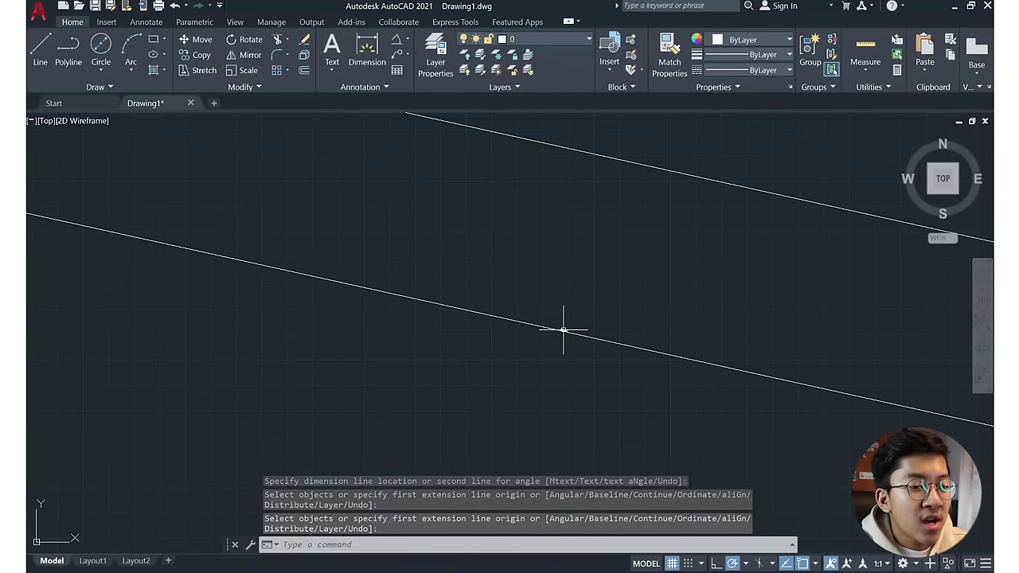
scroll(564, 330, up, 5)
key(Escape)
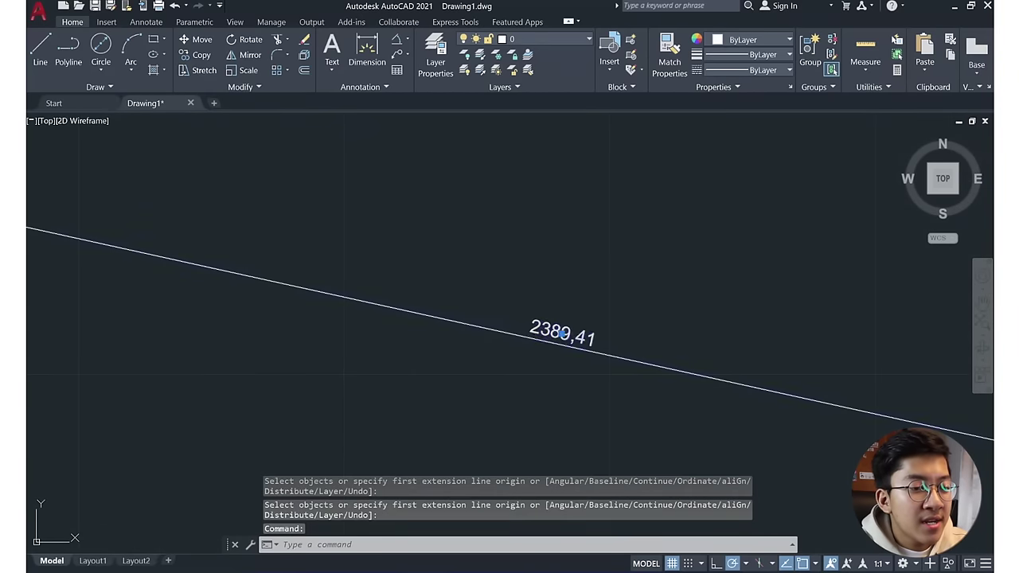
- Inspect the 2389,41 dimension text in the Text Editor, then recentre the view
double_click(564, 332)
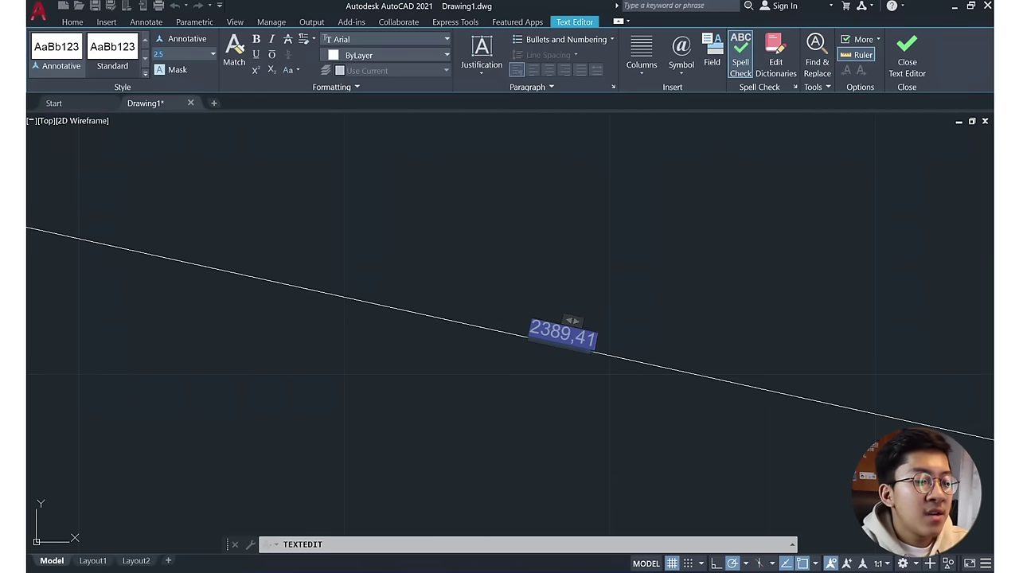
scroll(562, 335, up, 10)
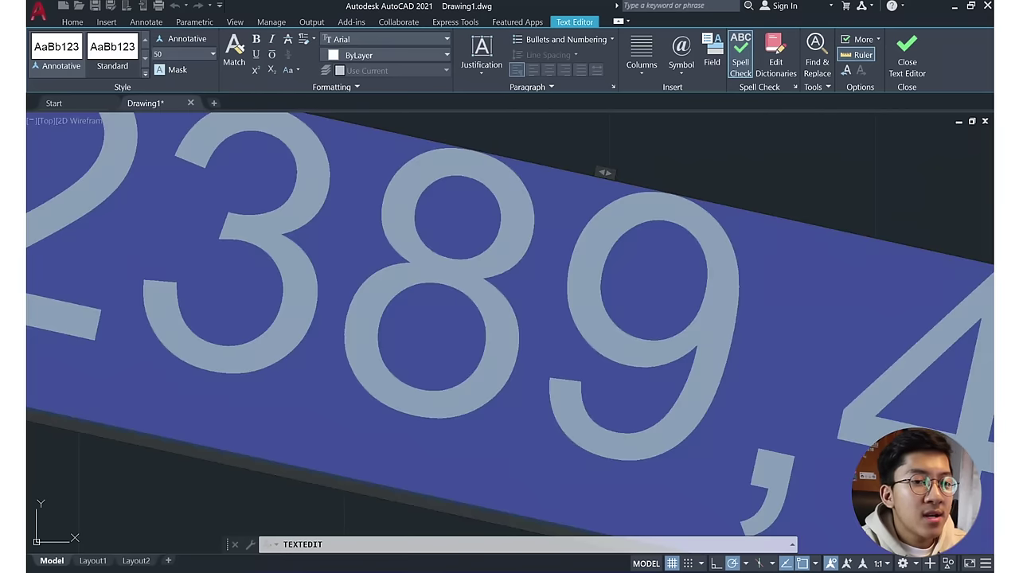
click(907, 56)
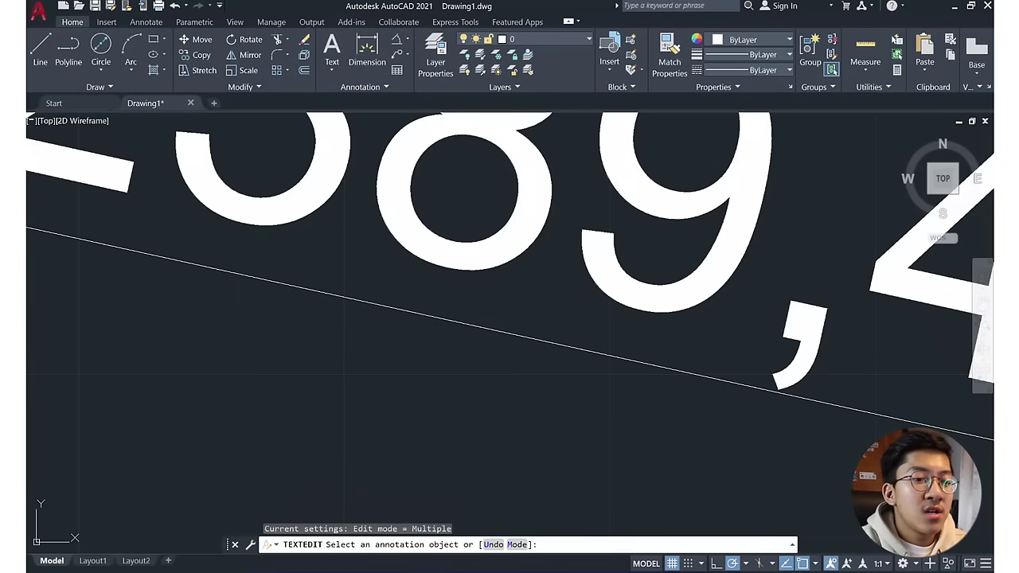
key(Escape)
scroll(772, 204, down, 5)
scroll(770, 202, down, 3)
mouse_move(770, 201)
middle_down()
mouse_move(689, 280)
mouse_move(610, 382)
middle_up()
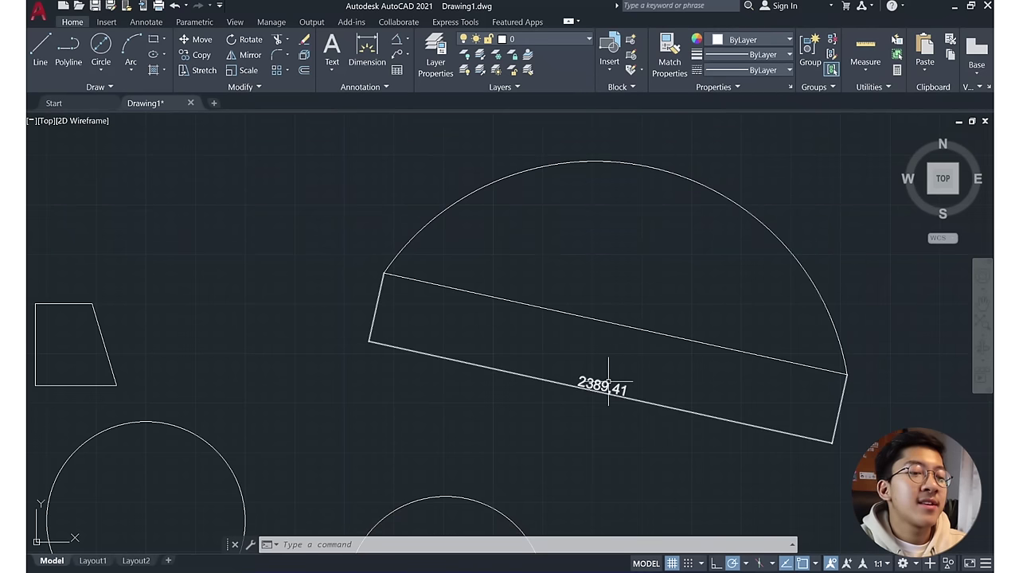
middle_drag(222, 154, 556, 264)
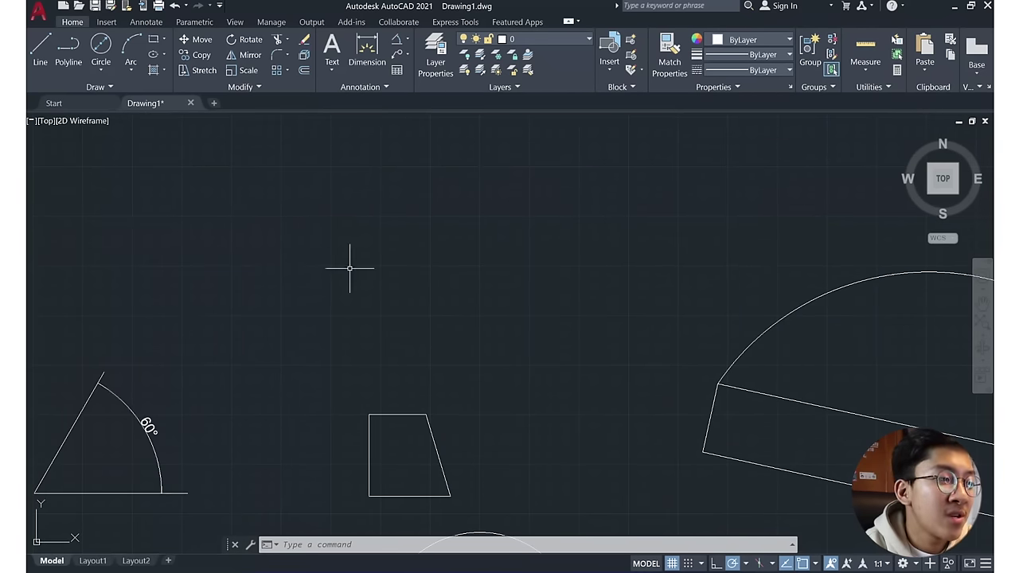
- Finish the tall rectangle's outline and bring it into view
click(368, 371)
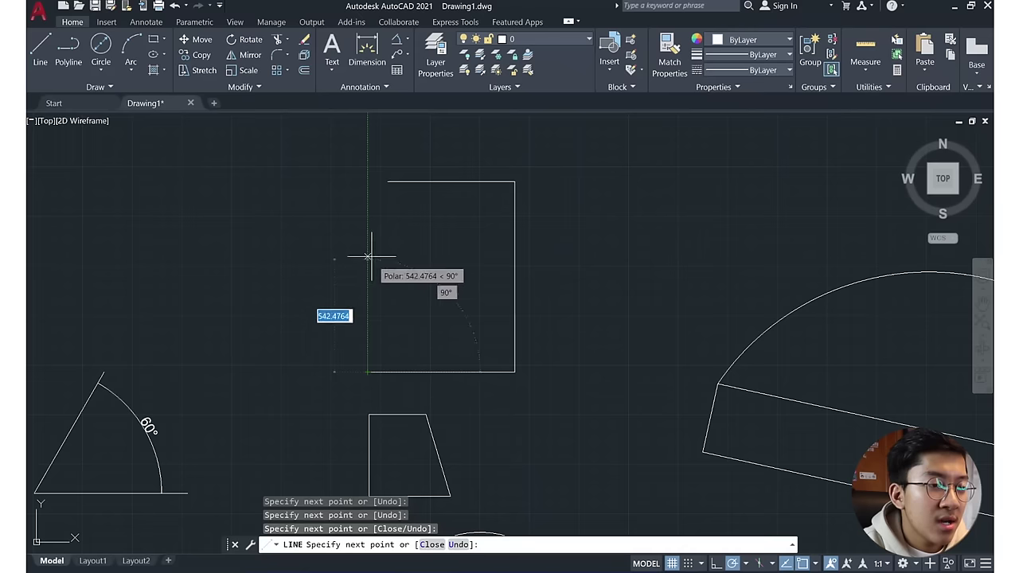
click(368, 181)
key(Escape)
scroll(514, 200, up, 4)
mouse_move(530, 209)
middle_down()
mouse_move(605, 220)
mouse_move(592, 254)
middle_up()
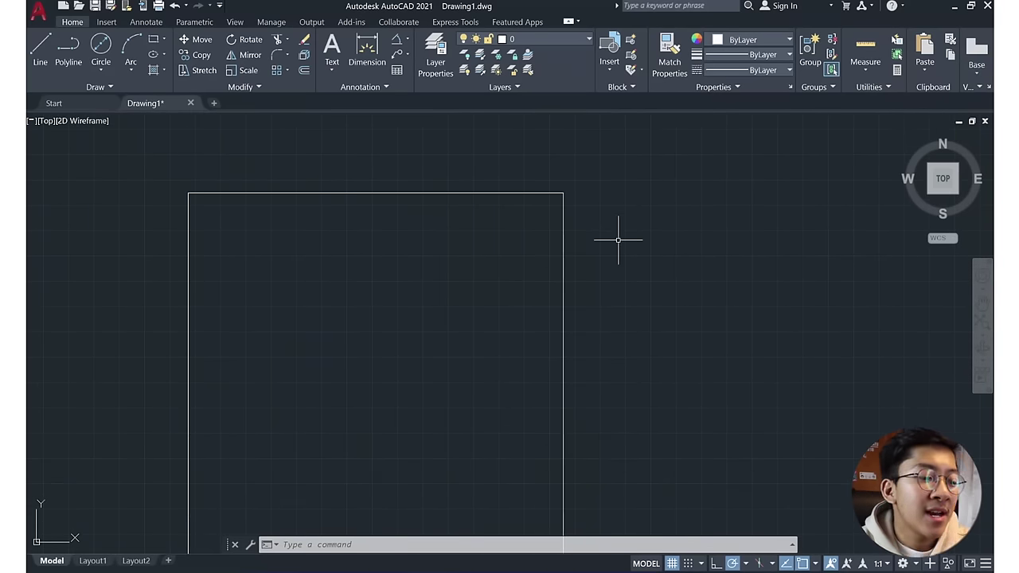
- Fillet the rectangle's top-right corner with radius 45
text(fi)
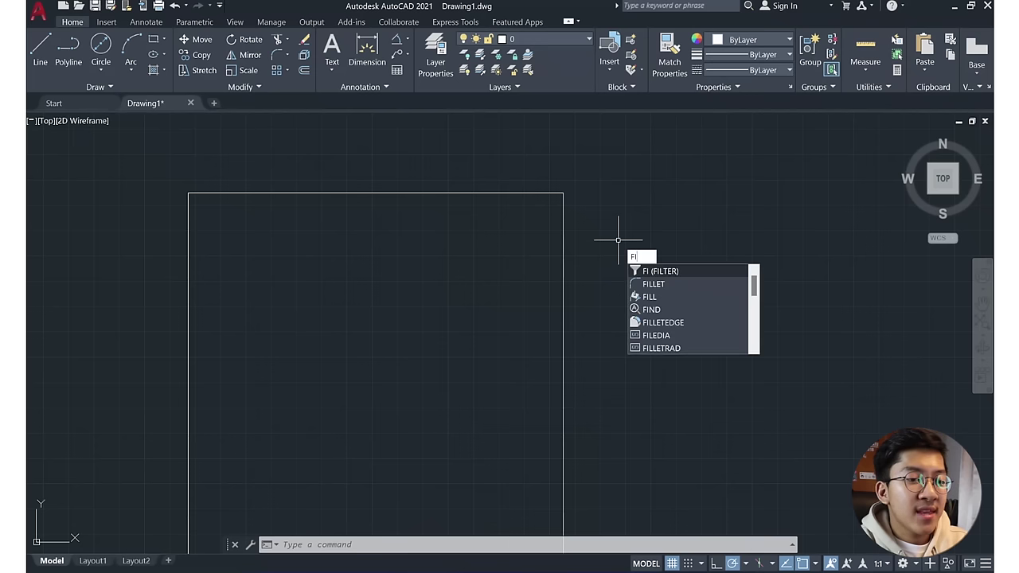
text(llet)
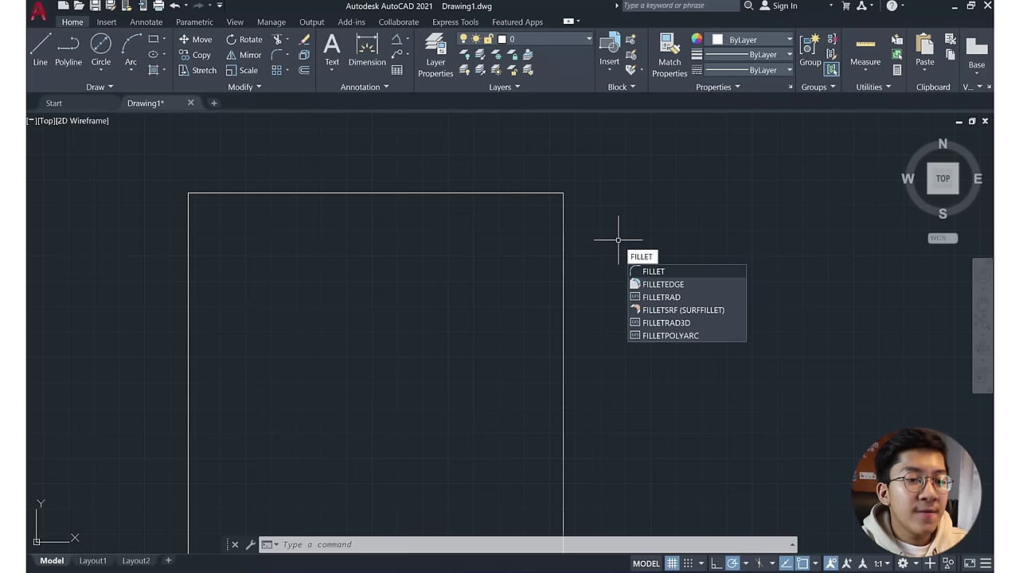
key(Return)
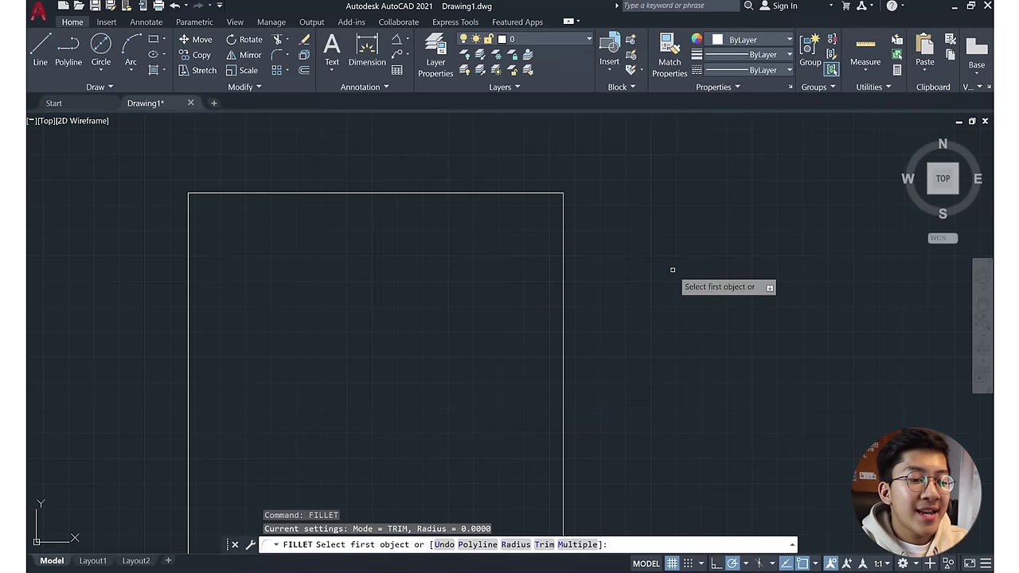
text(r)
key(Return)
text(45)
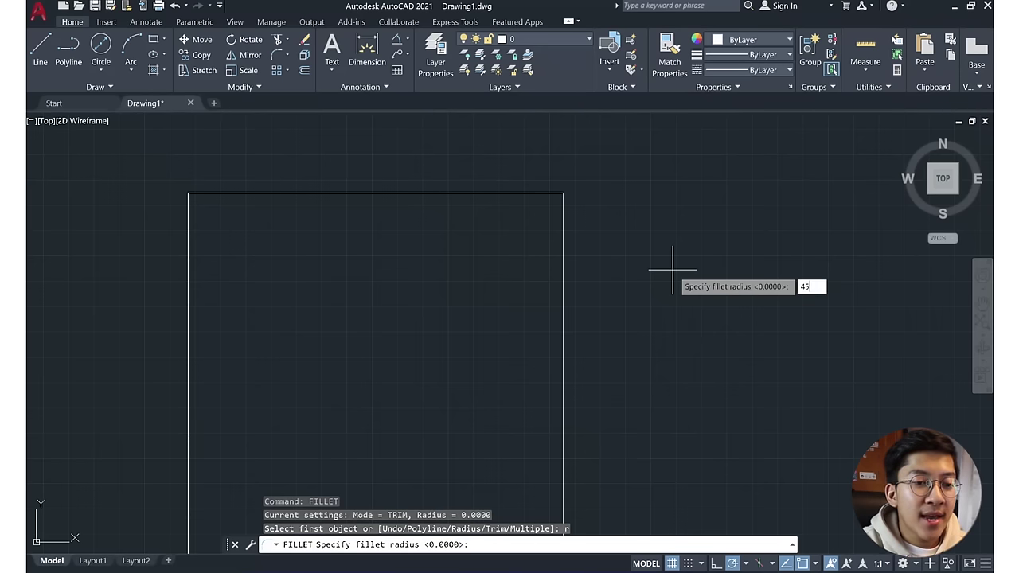
key(Return)
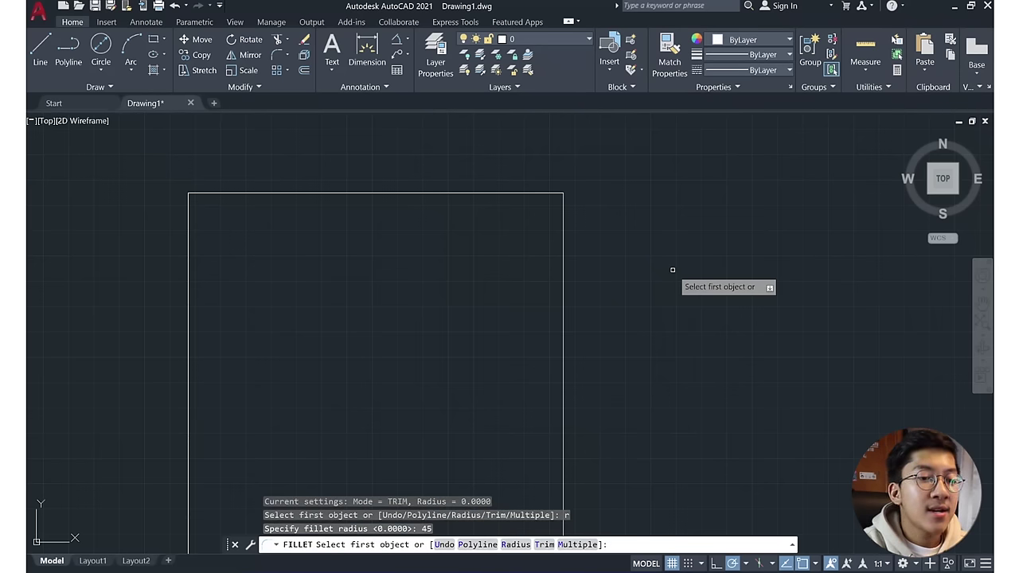
click(492, 193)
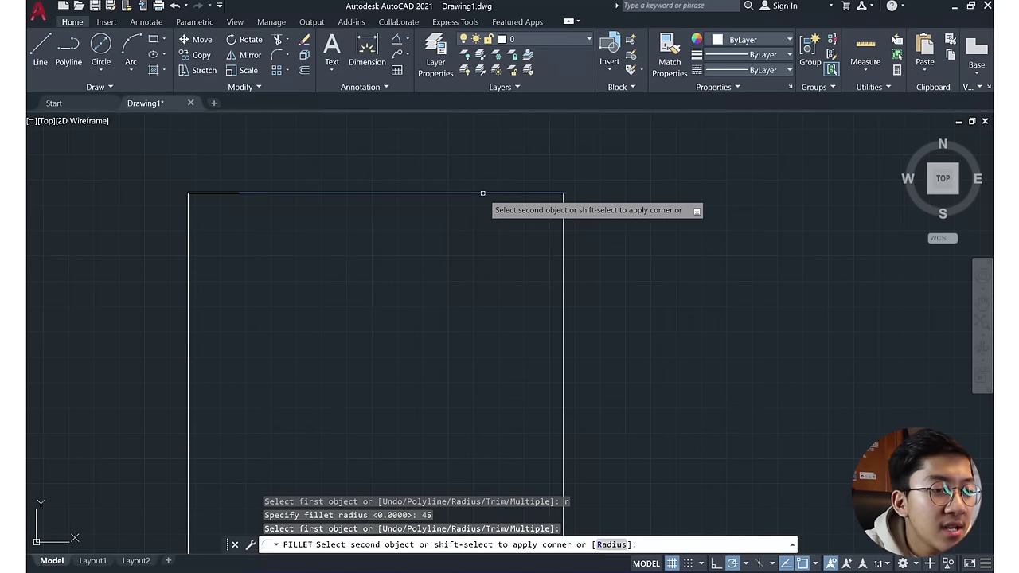
click(561, 256)
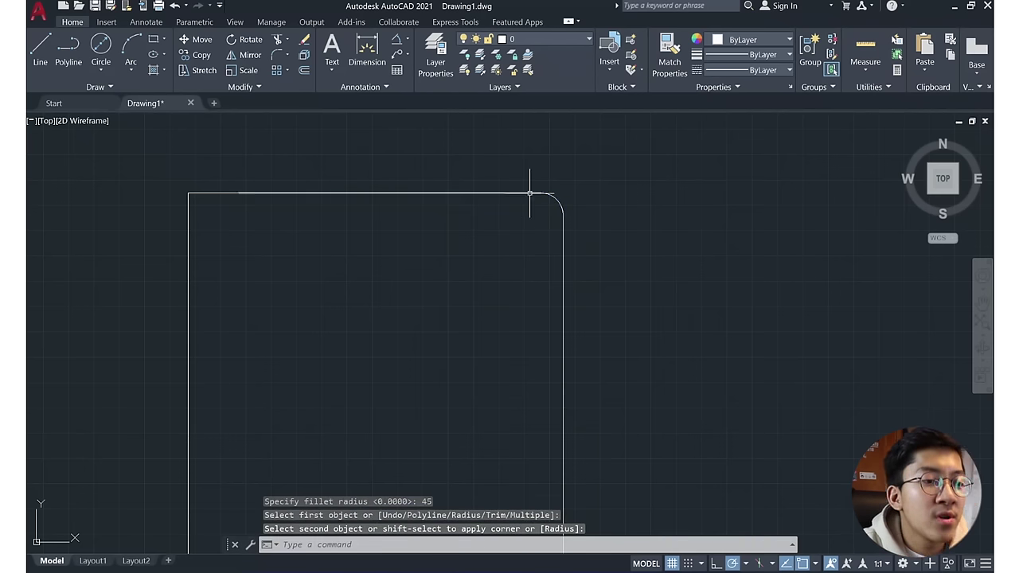
- Check the rounded corner by selecting its top edge, arc and right edge
middle_drag(555, 205, 543, 282)
scroll(398, 284, down, 4)
middle_drag(398, 284, 522, 252)
click(250, 273)
click(191, 231)
key(Escape)
click(721, 315)
click(477, 187)
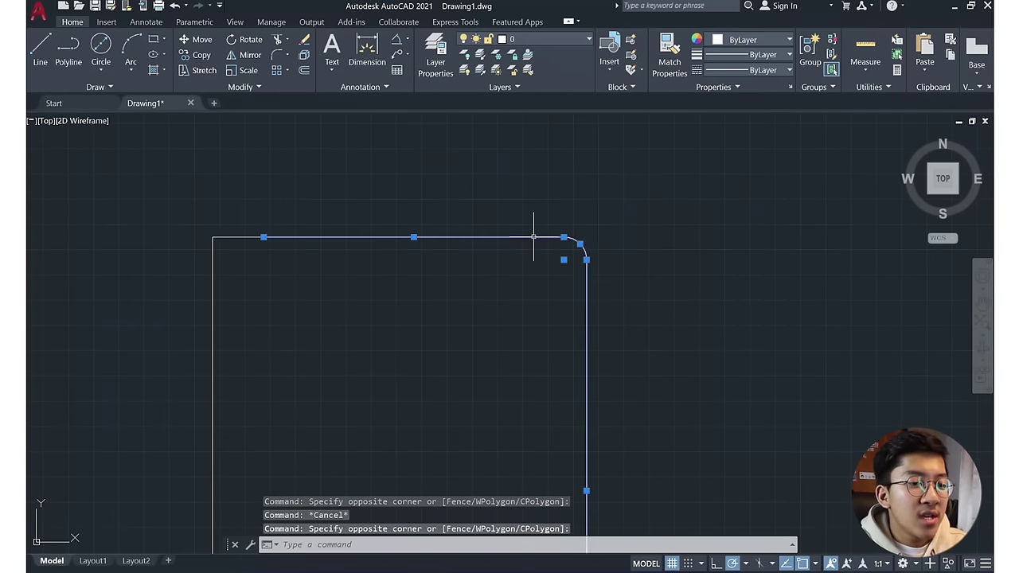
key(Escape)
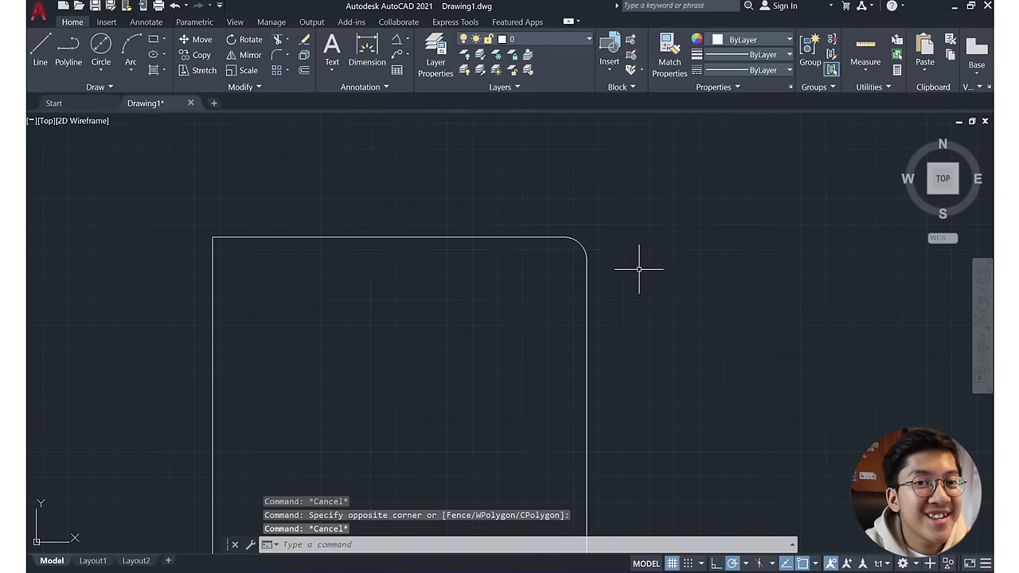
scroll(701, 286, down, 2)
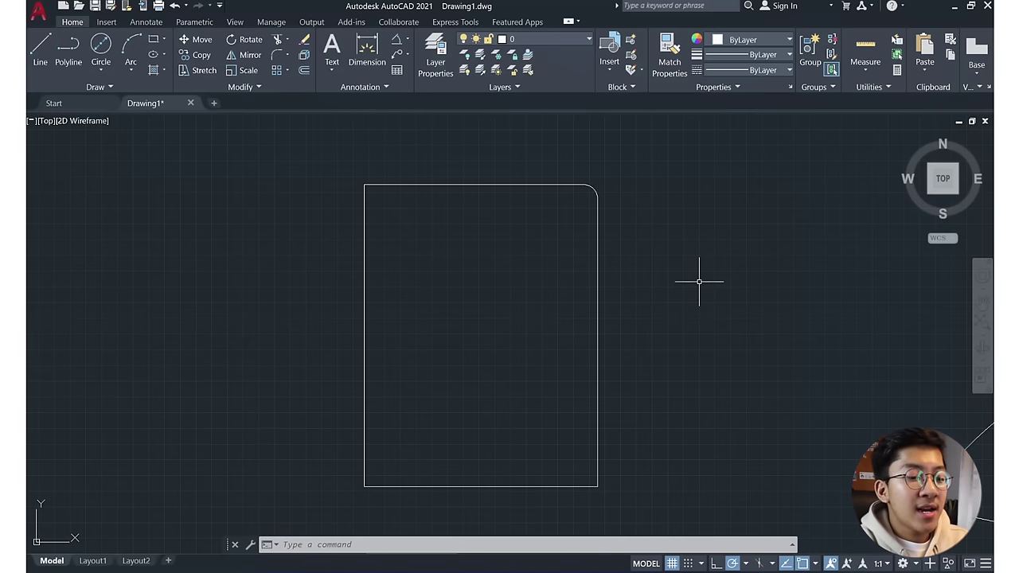
- Hatch the rounded rectangle's interior with the AR-CONC concrete pattern
text(hatch)
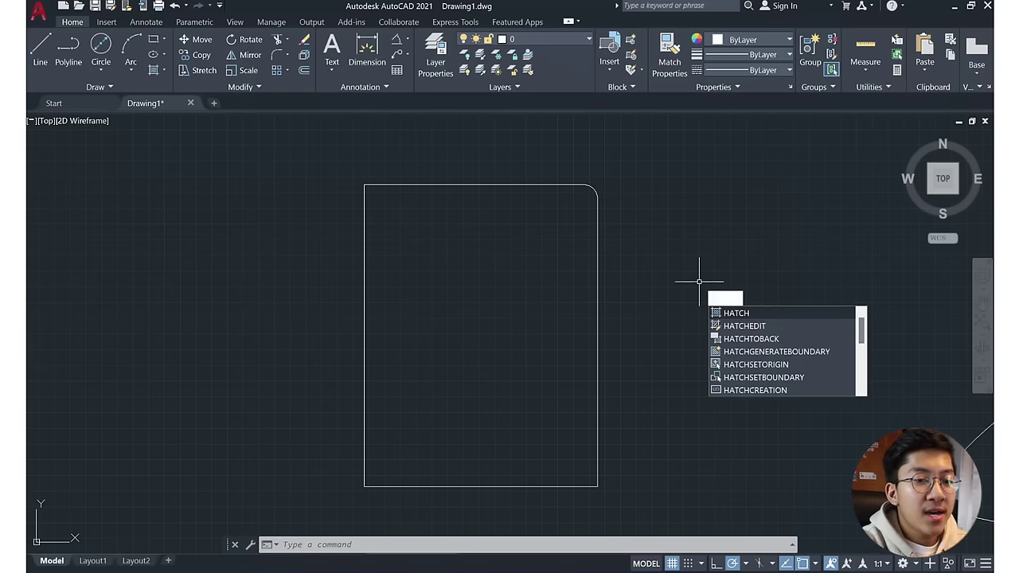
key(Return)
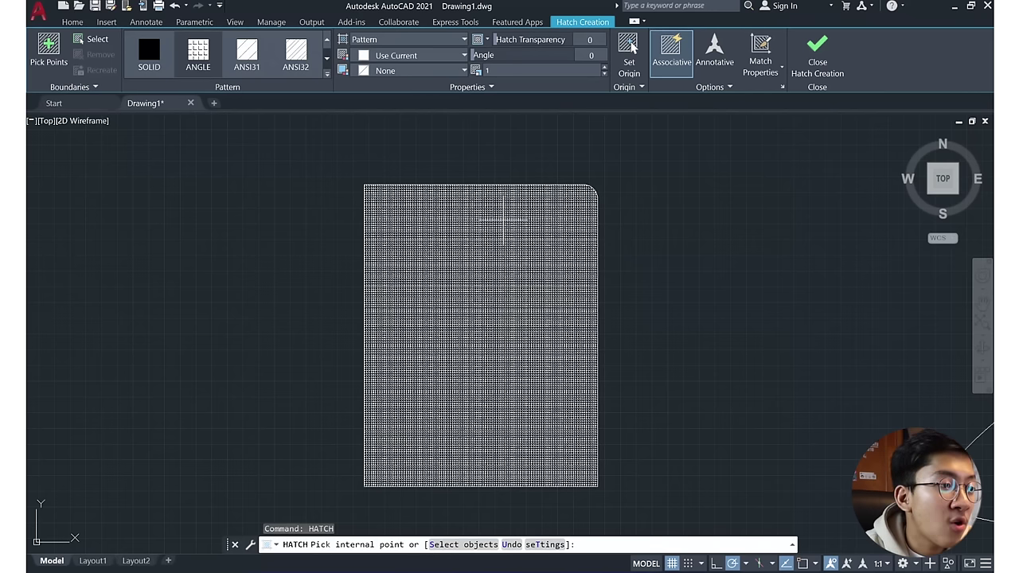
scroll(296, 56, down, 1)
scroll(297, 56, down, 1)
scroll(296, 55, down, 1)
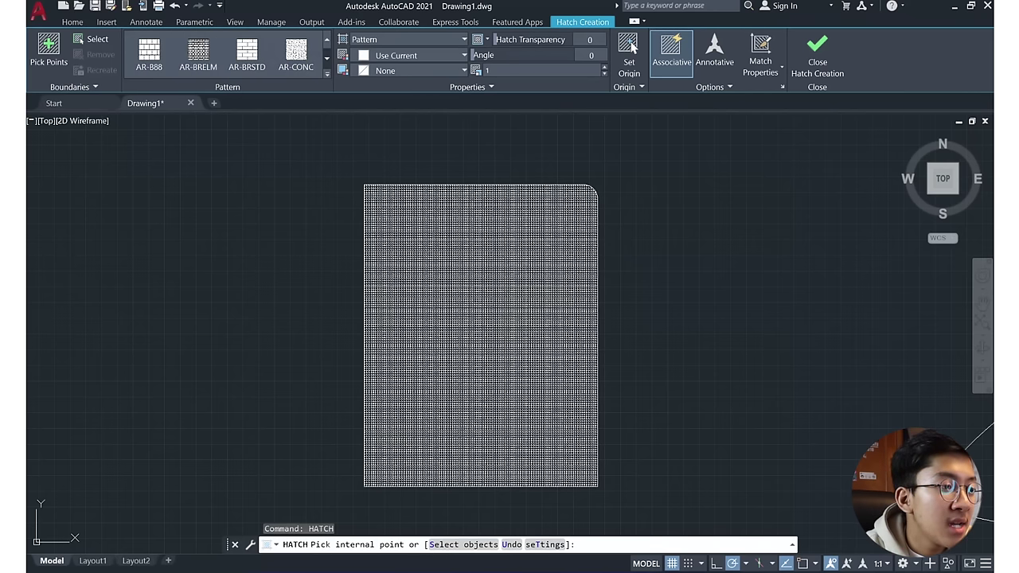
click(297, 56)
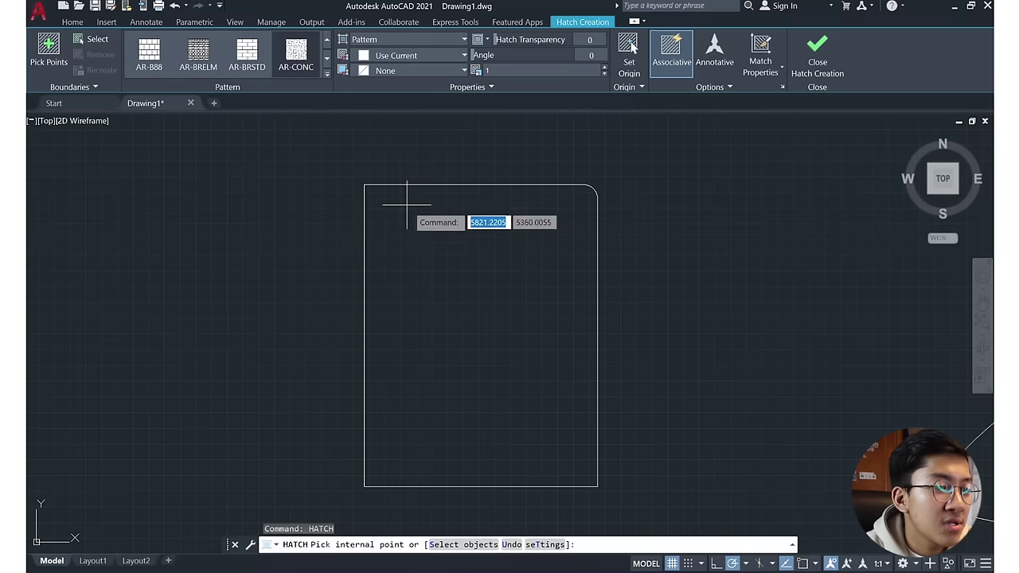
click(423, 243)
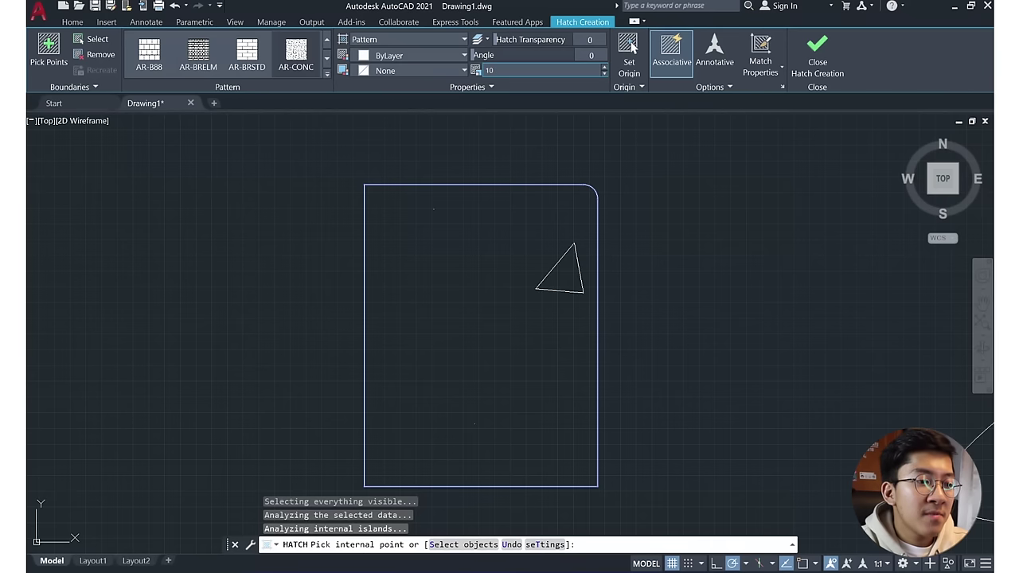
- Try hatch scale values 9, 7.8, 7.7 and 7, then adjust scale and angle
key(Down)
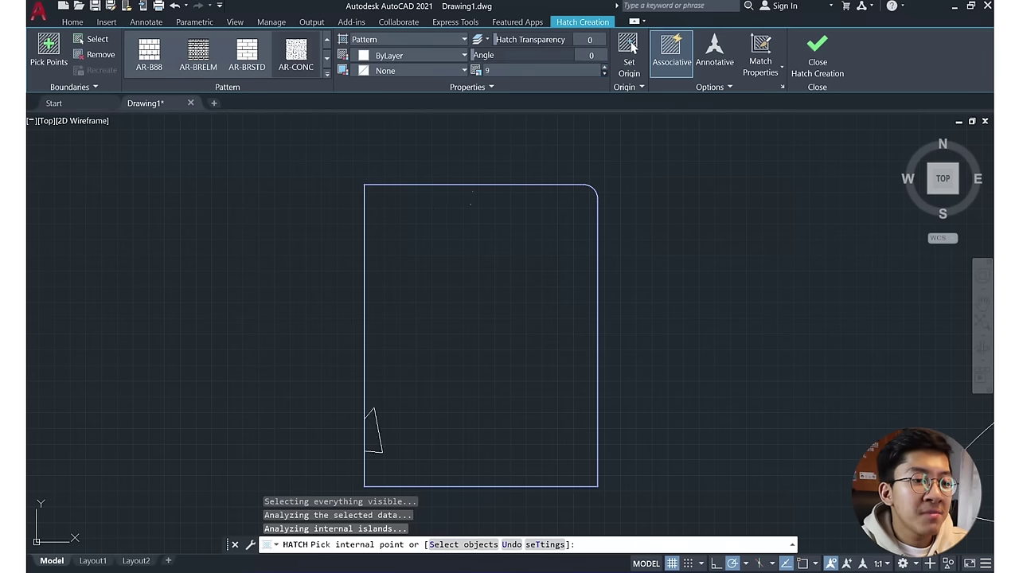
text(7.8)
key(Return)
text(7.7)
key(Return)
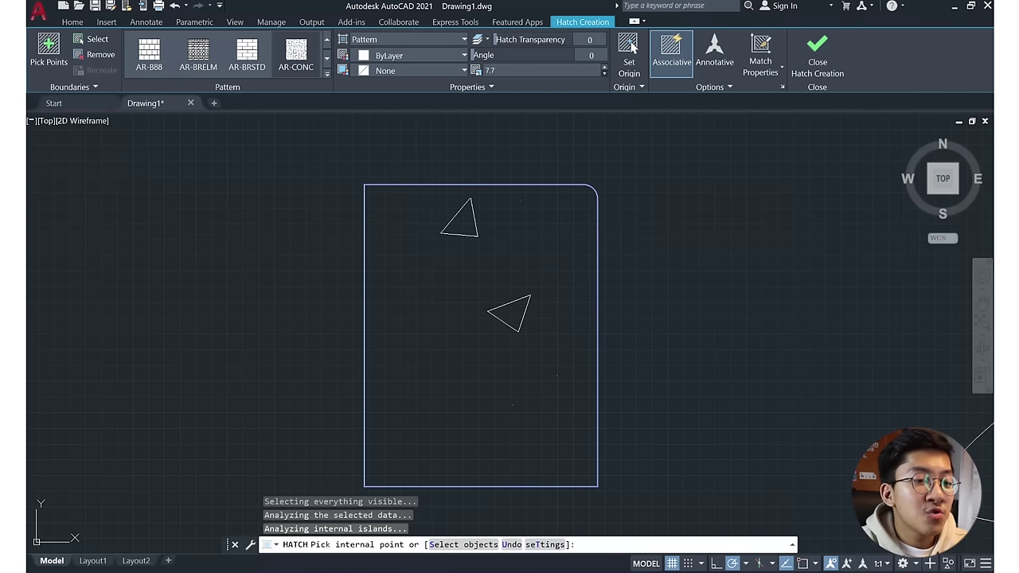
key(BackSpace)
key(BackSpace)
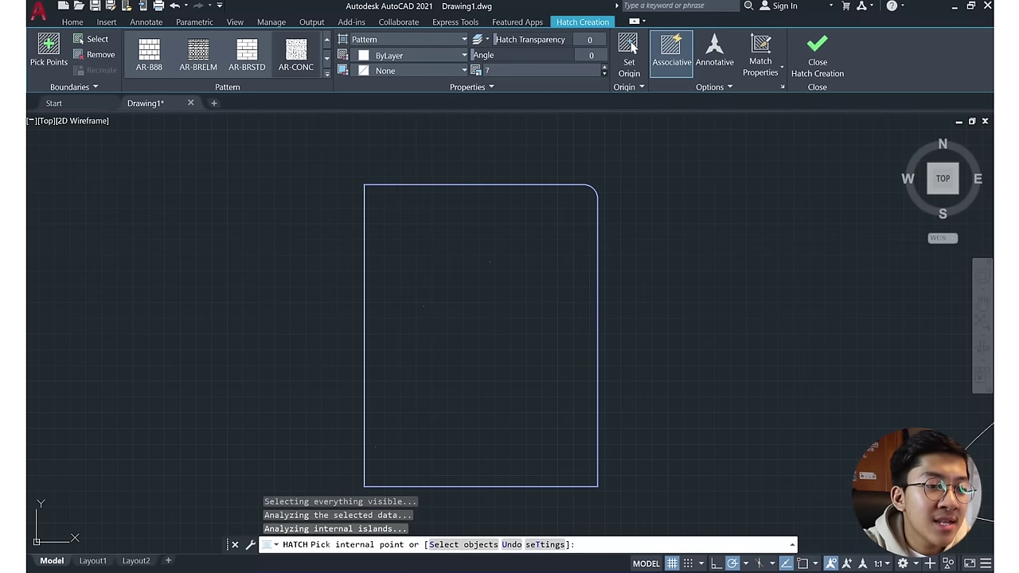
text(6.5)
key(Return)
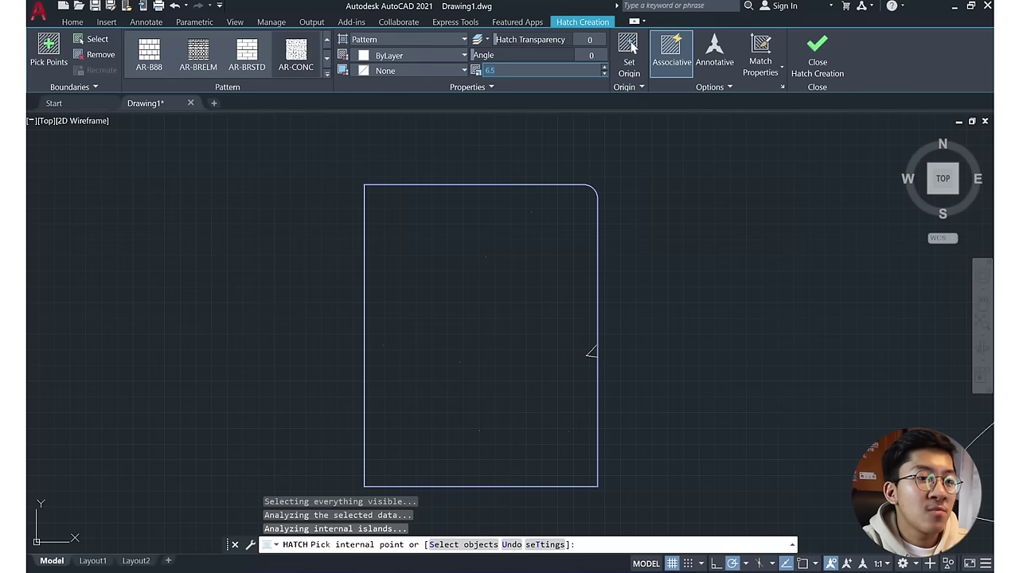
text(1)
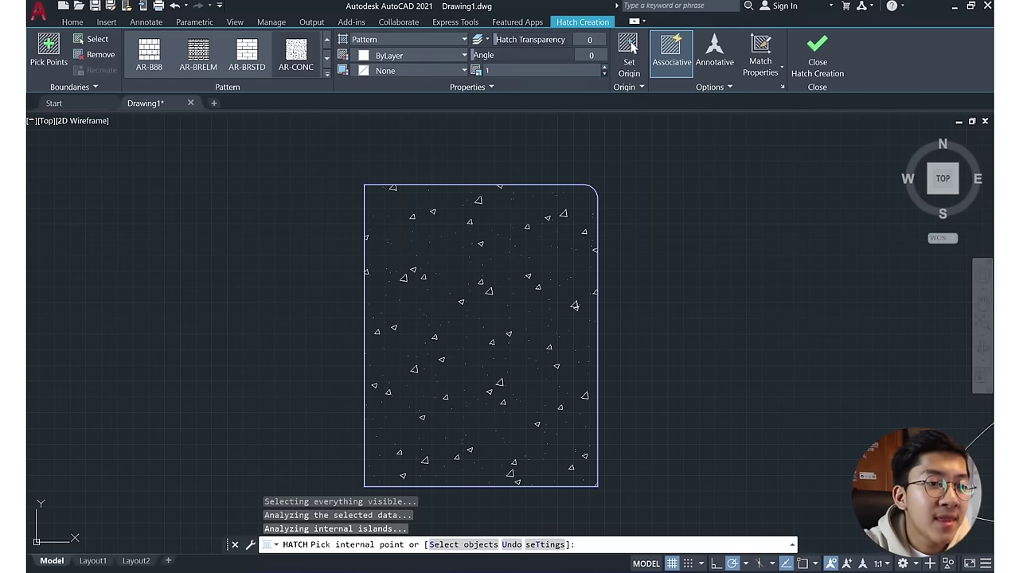
text(0.83)
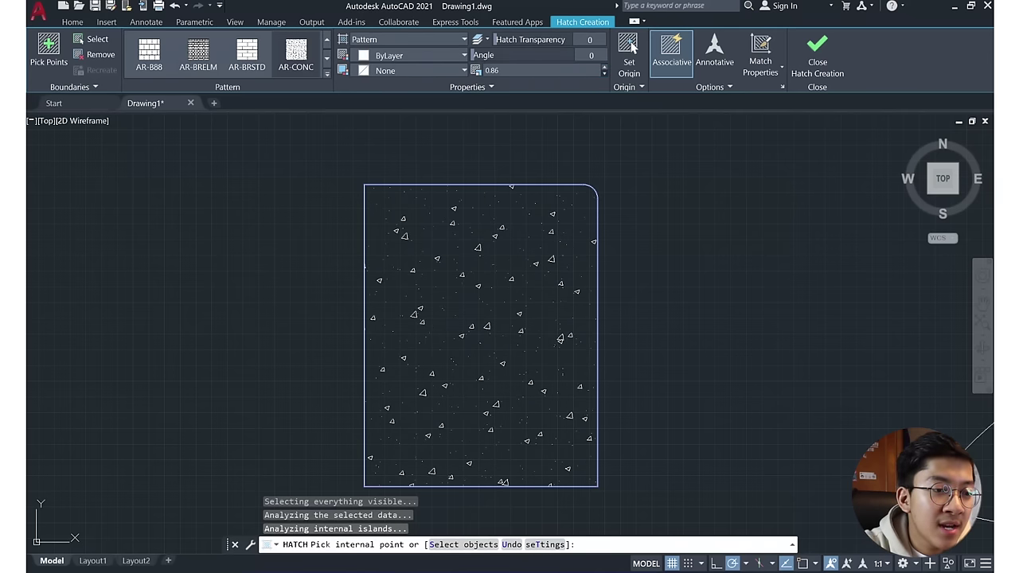
text(0.75)
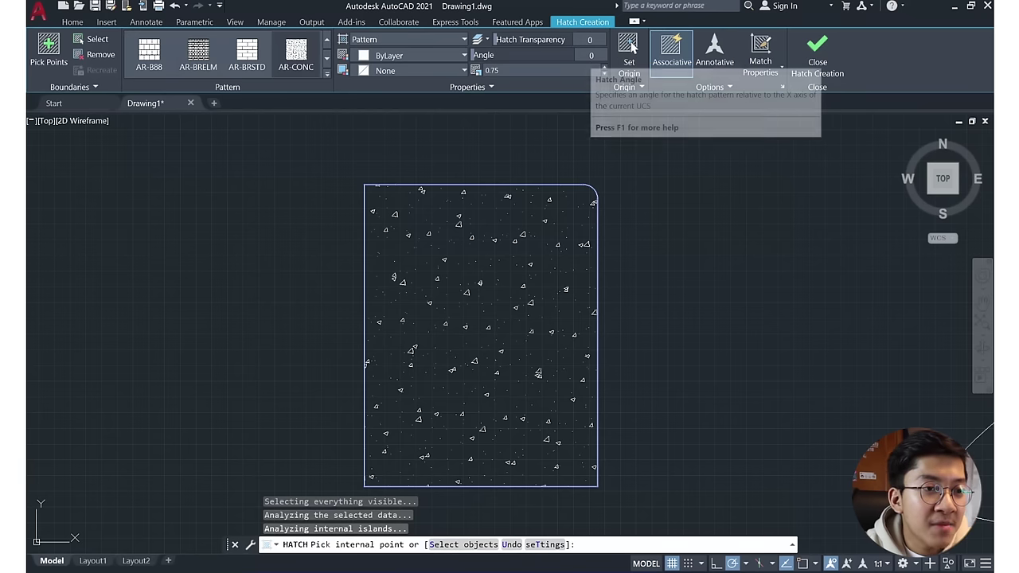
text(36)
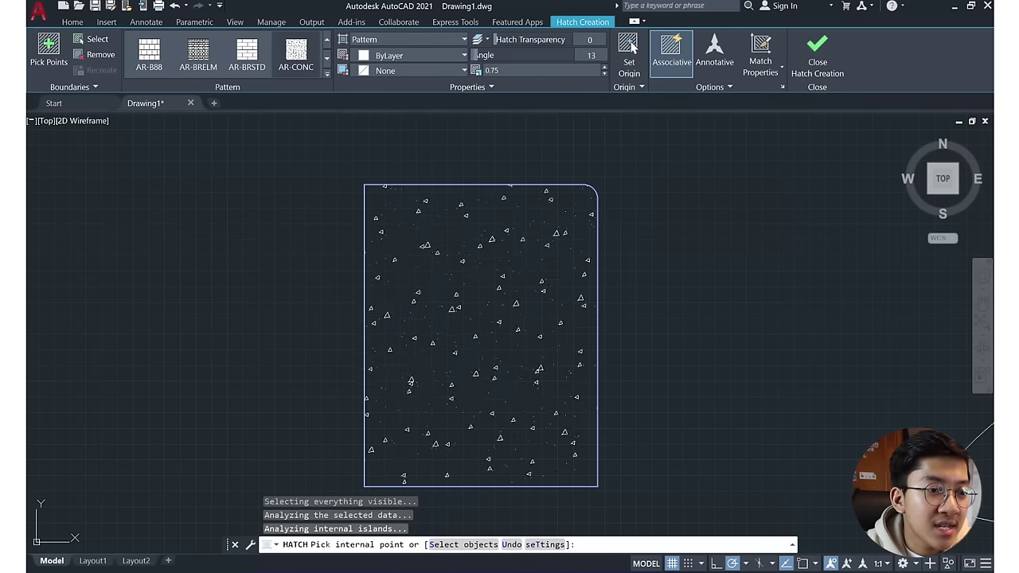
text(109)
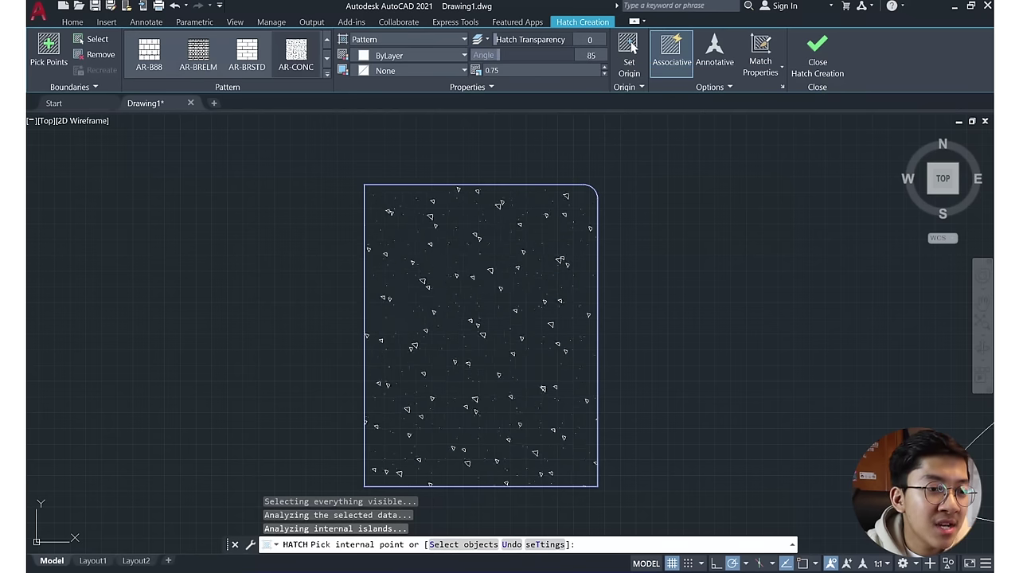
text(0)
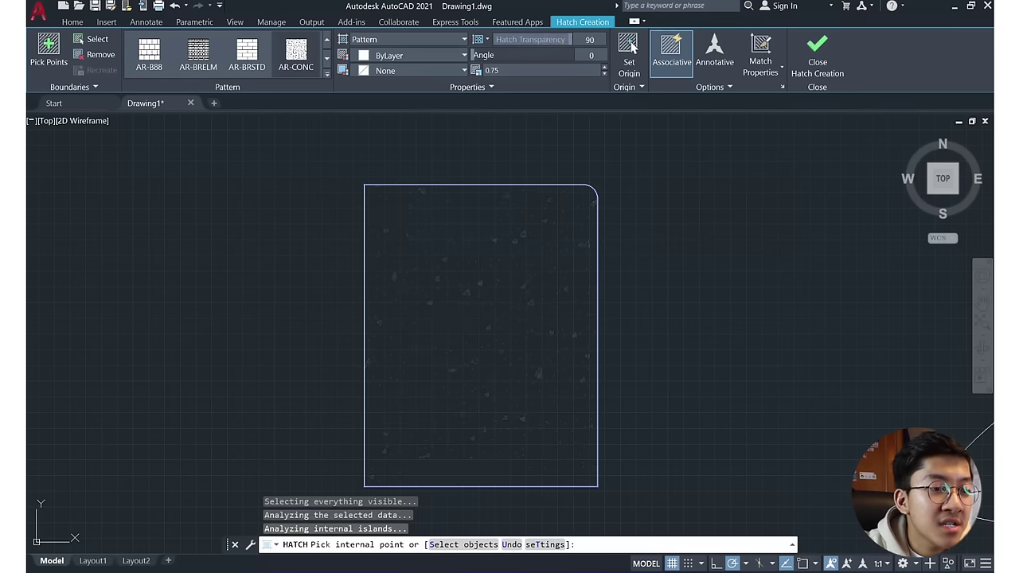
- Lower the hatch transparency and try cyan and red before returning colour to ByLayer
drag(565, 39, 535, 39)
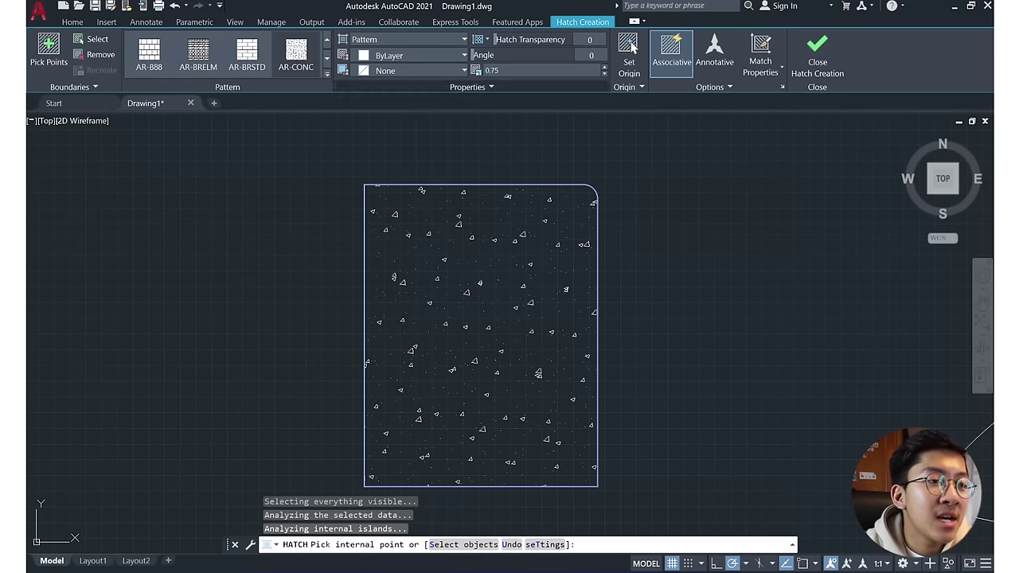
click(464, 55)
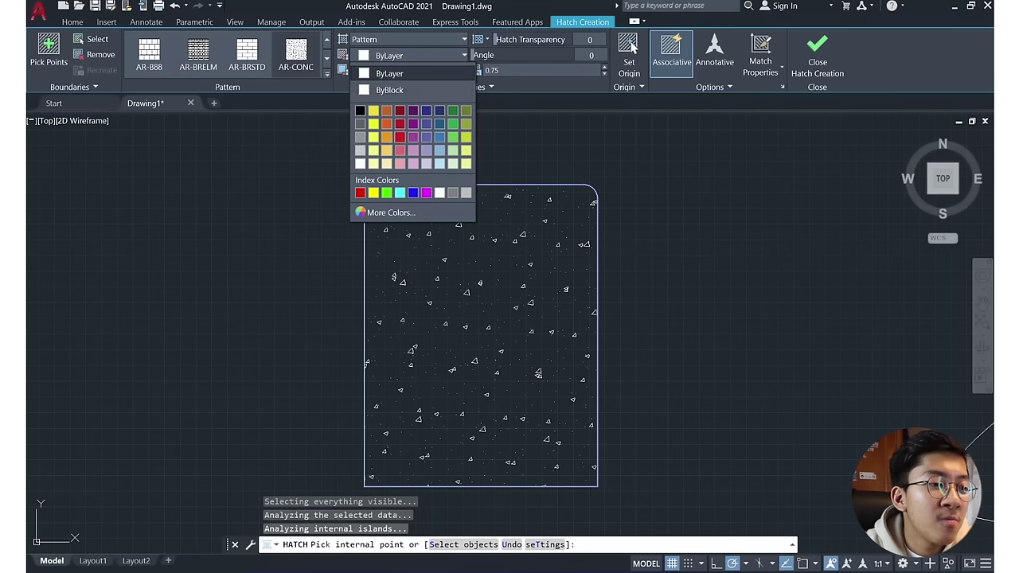
click(400, 192)
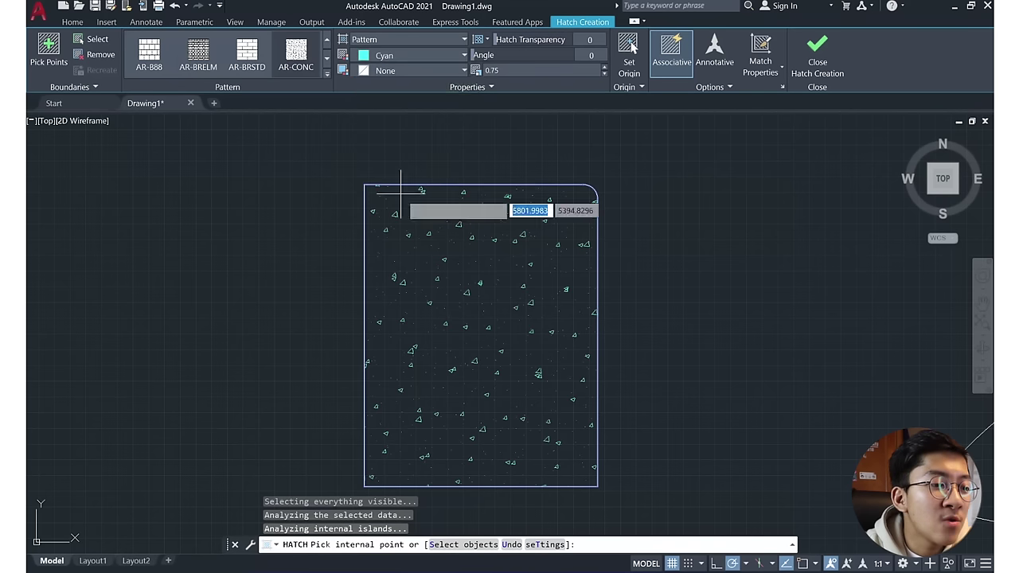
click(422, 55)
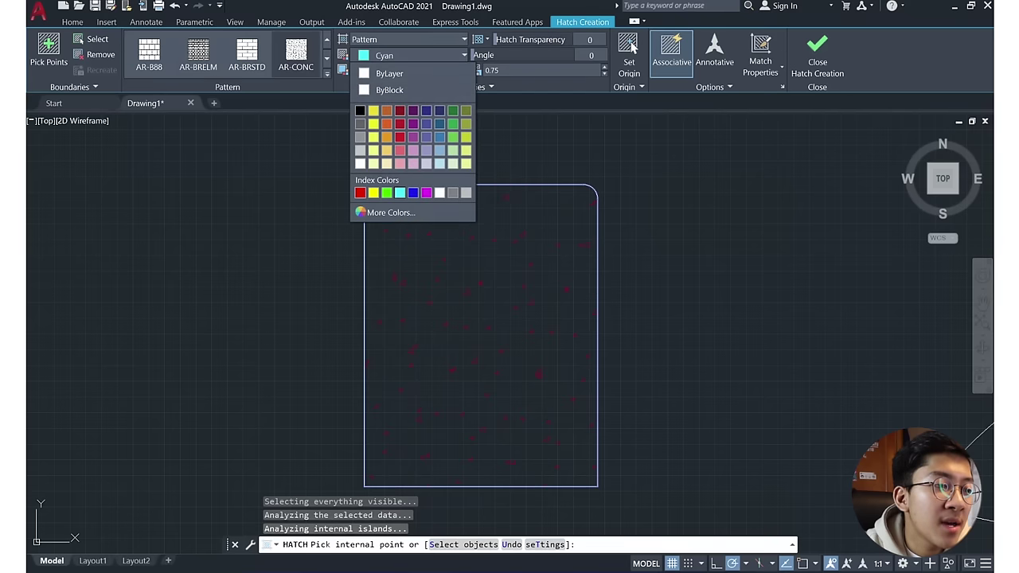
click(362, 192)
click(422, 55)
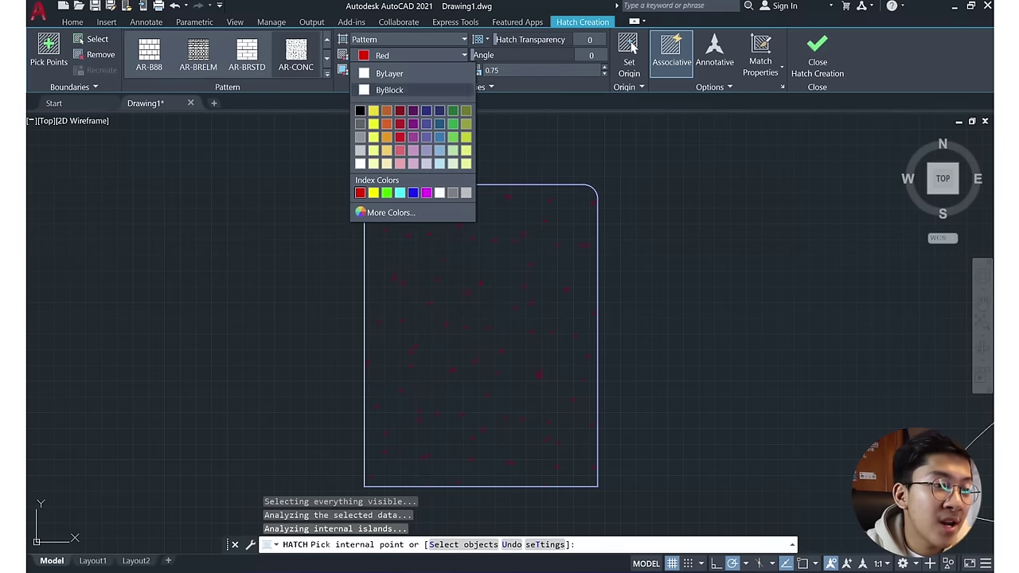
click(389, 73)
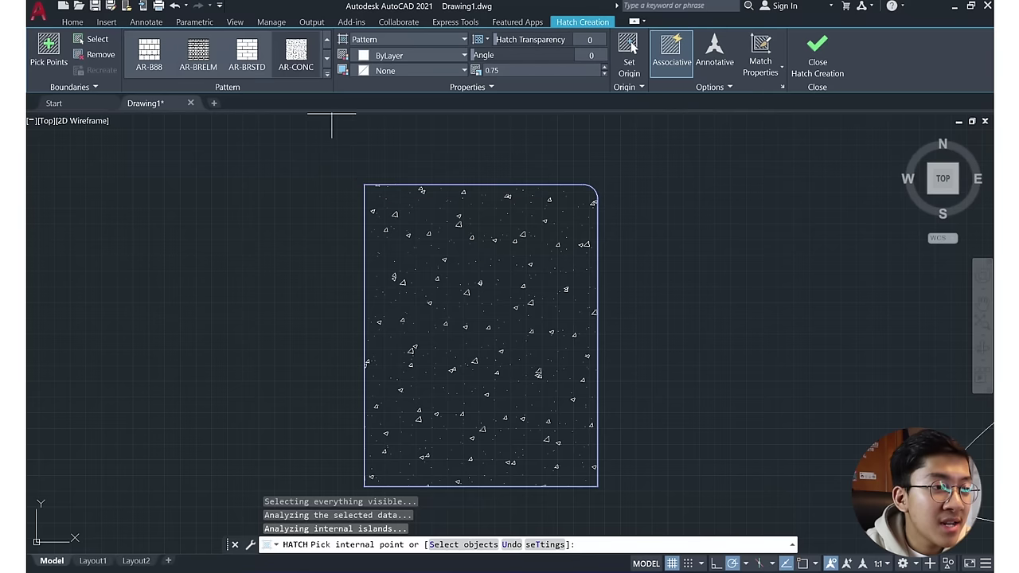
- Switch the hatch pattern to AR-BRSTD, then to AR-B88
click(247, 55)
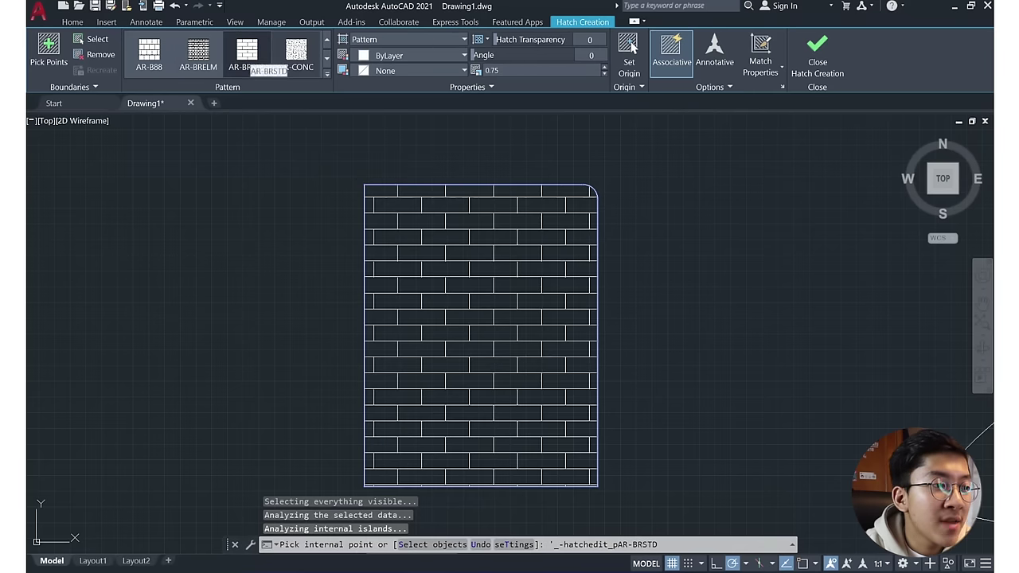
click(149, 54)
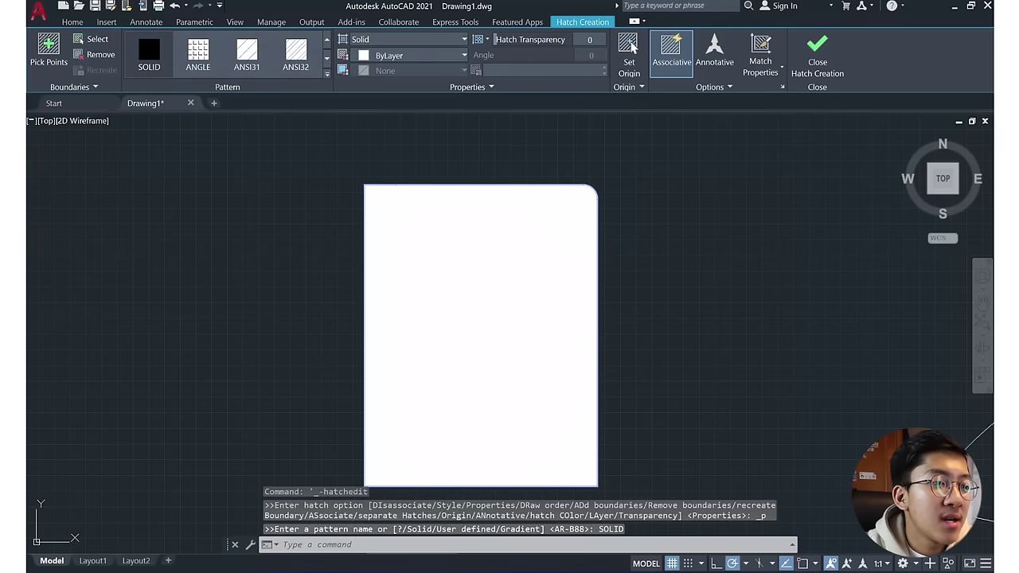
click(465, 55)
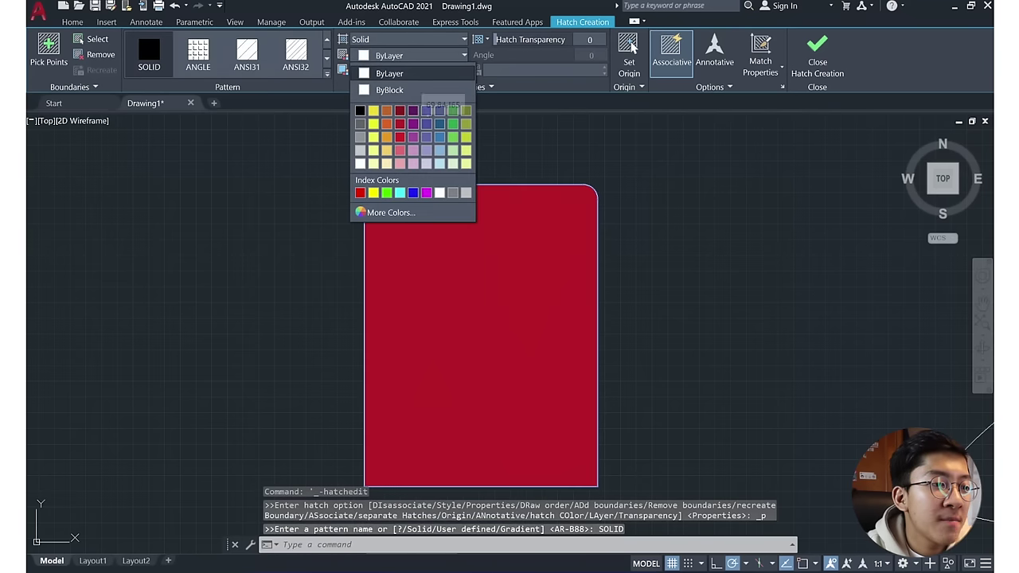
- Colour the solid hatch blue 16,86,137 and finish it
click(427, 123)
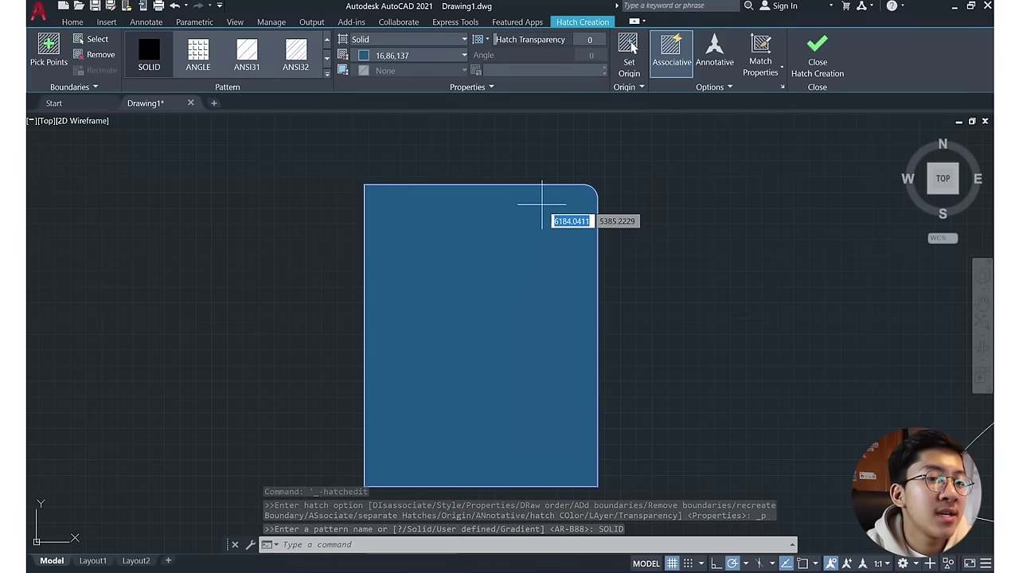
click(817, 49)
key(Escape)
- Delete the blue solid hatch from the rectangle
middle_drag(507, 338, 514, 322)
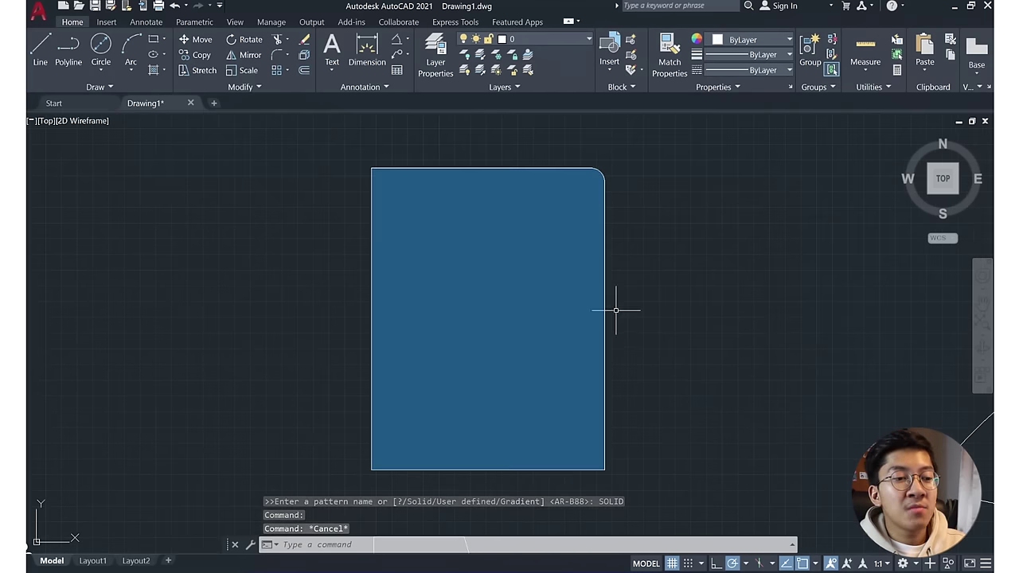
click(486, 290)
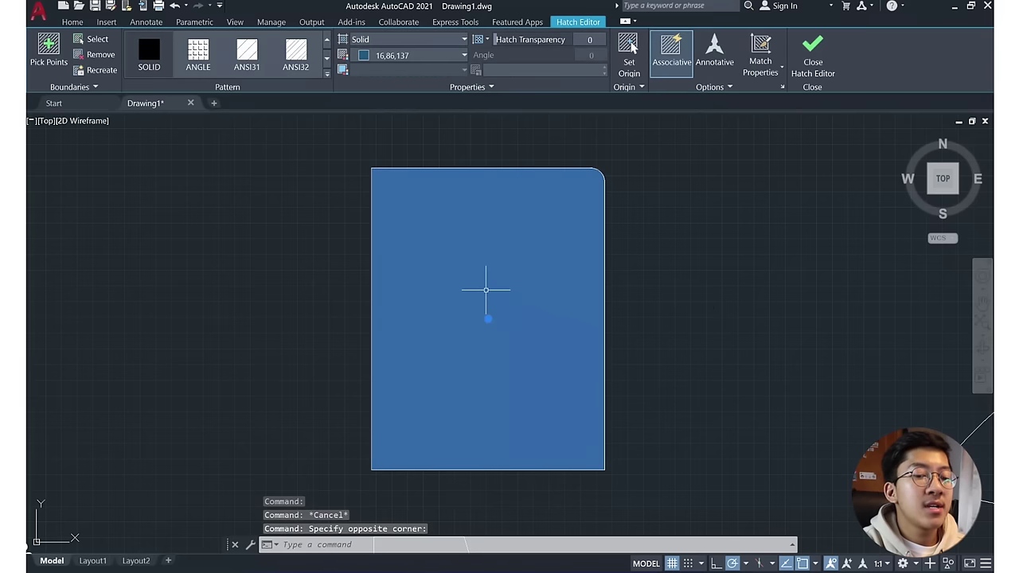
key(Delete)
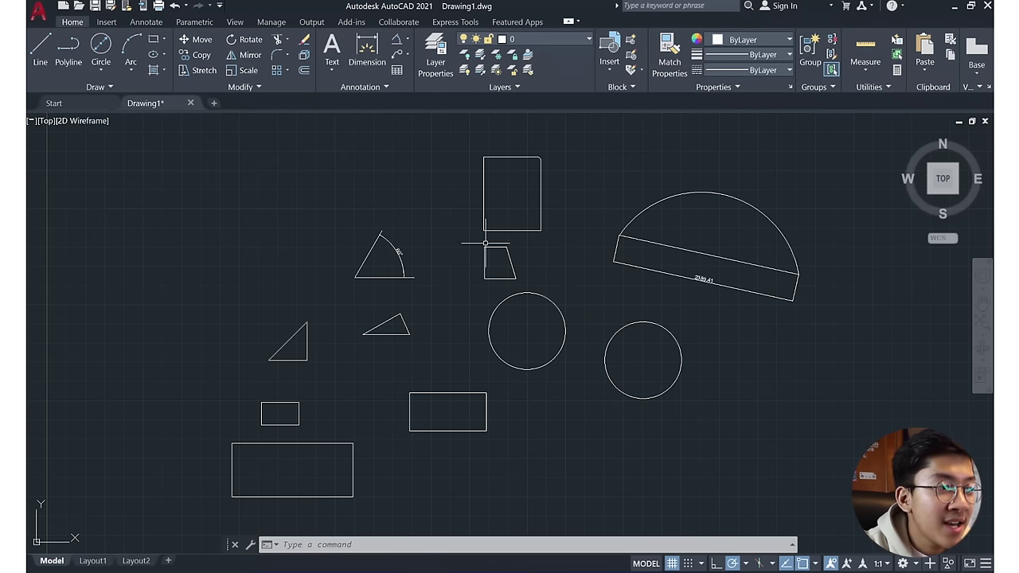
- Start a plot using the DWG To PDF.pc3 plotter
click(37, 10)
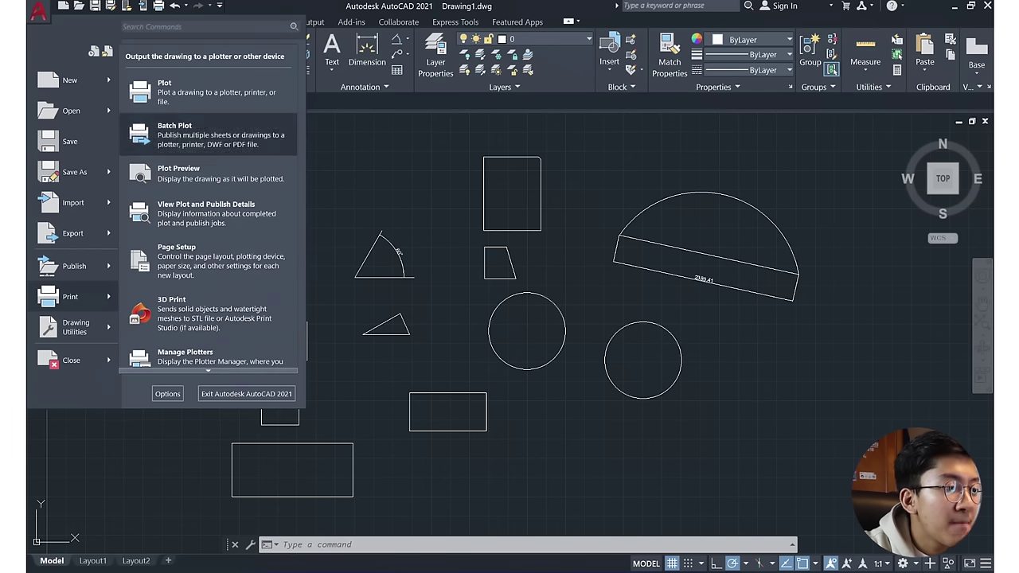
click(183, 92)
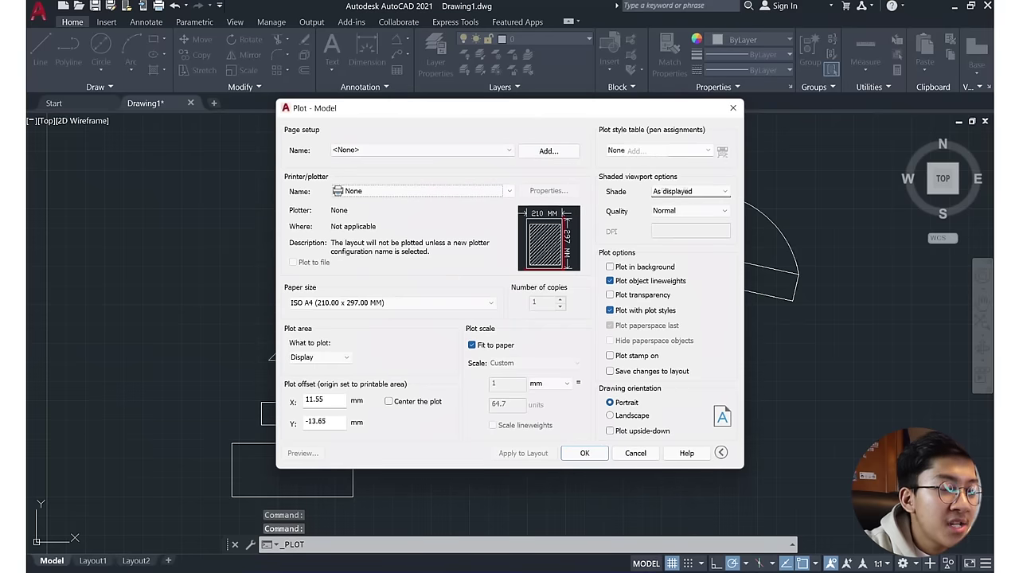
click(422, 191)
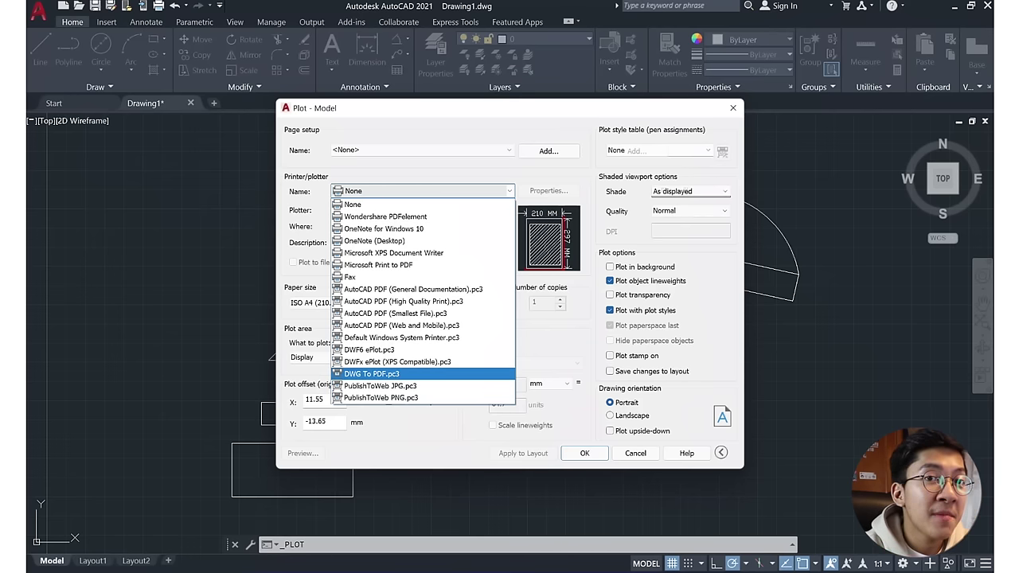
click(371, 374)
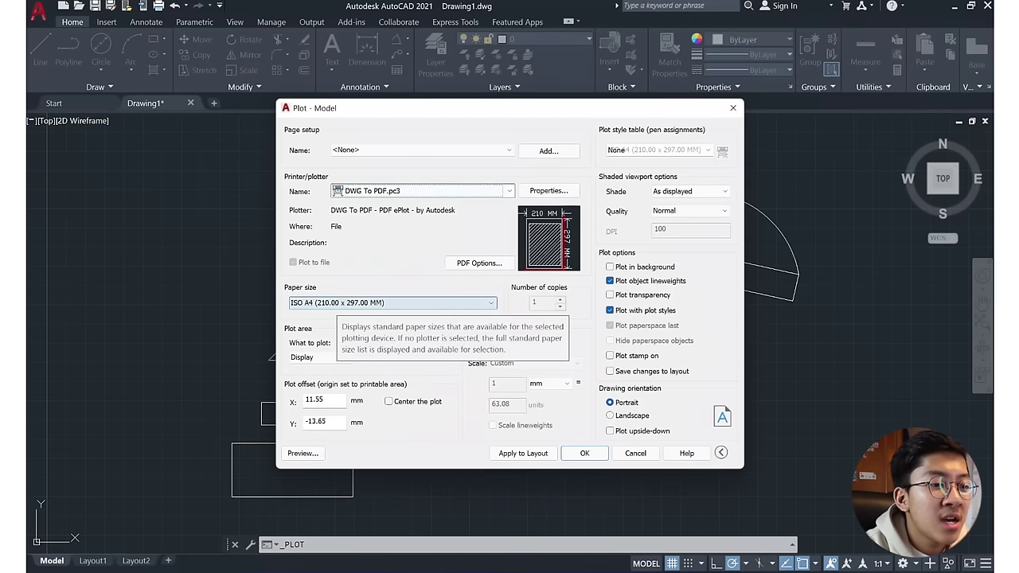
- Set paper to ISO A3 (420.00 x 297.00 MM) and plot area to Window
click(339, 303)
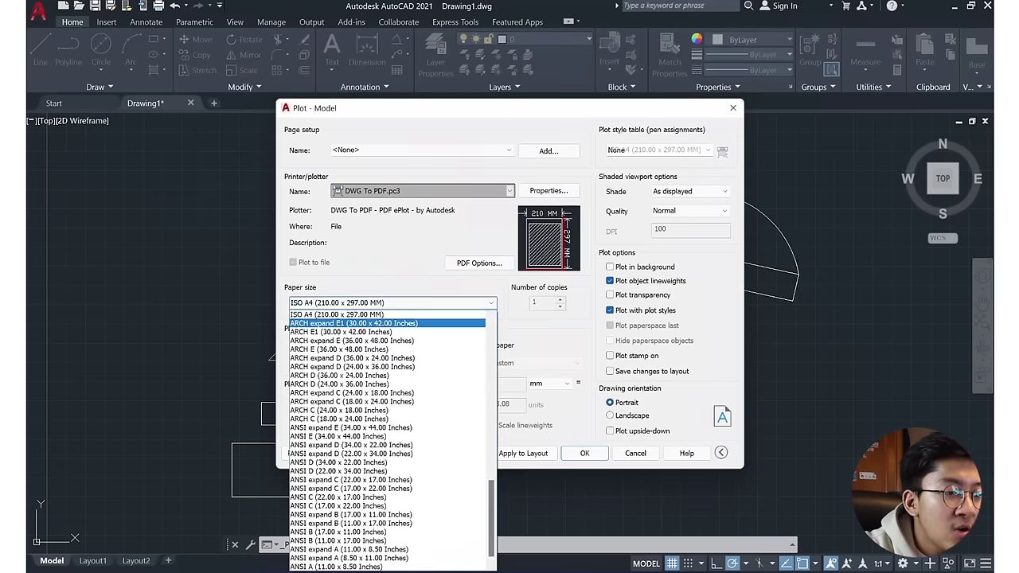
scroll(382, 363, up, 2)
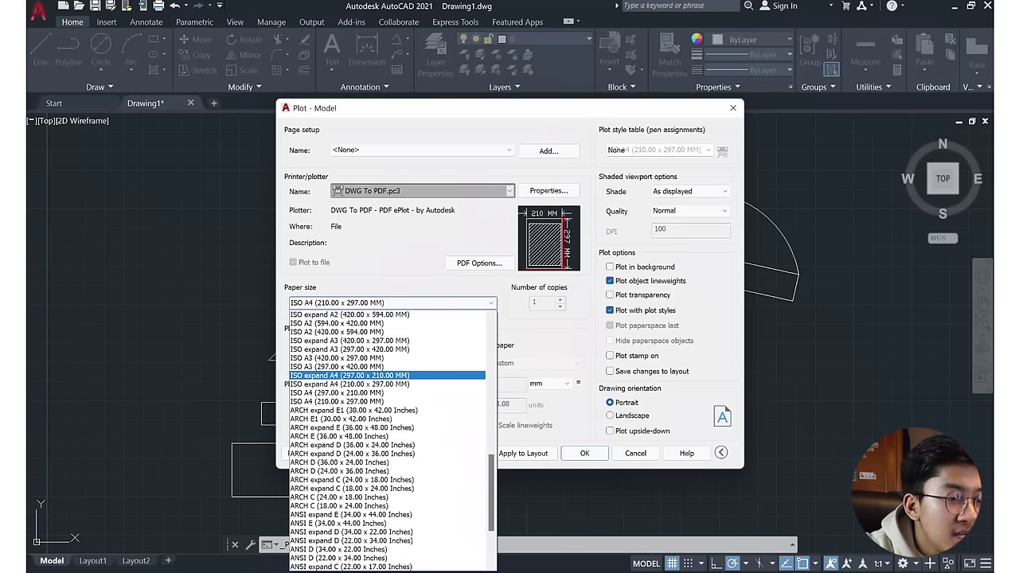
click(350, 358)
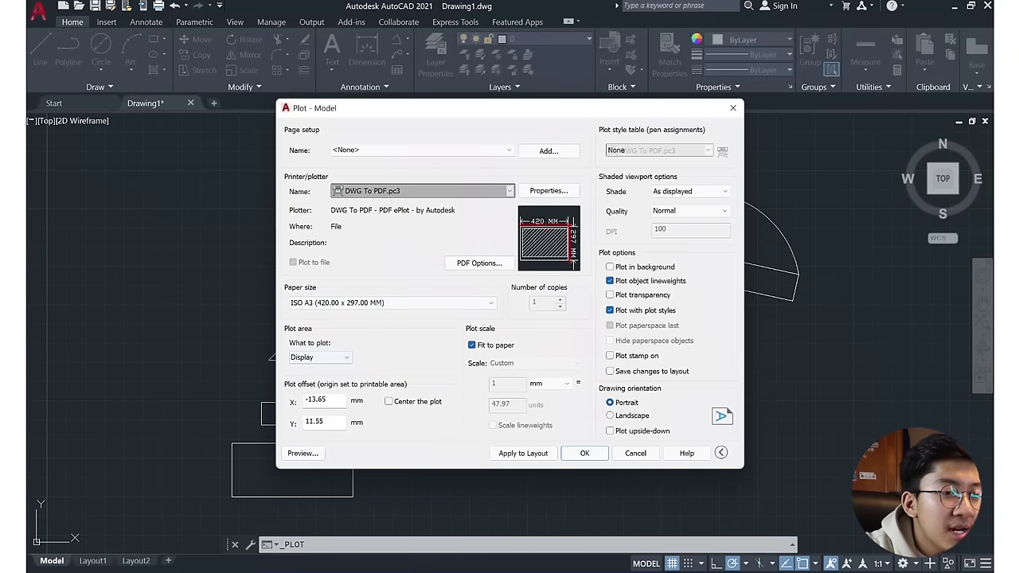
click(422, 192)
click(422, 191)
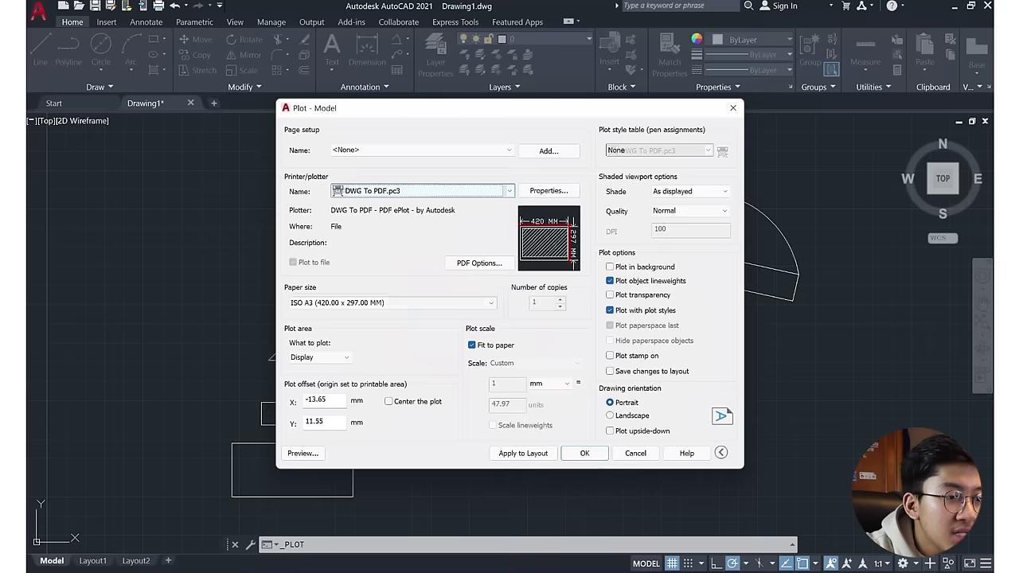
click(390, 303)
scroll(382, 398, up, 2)
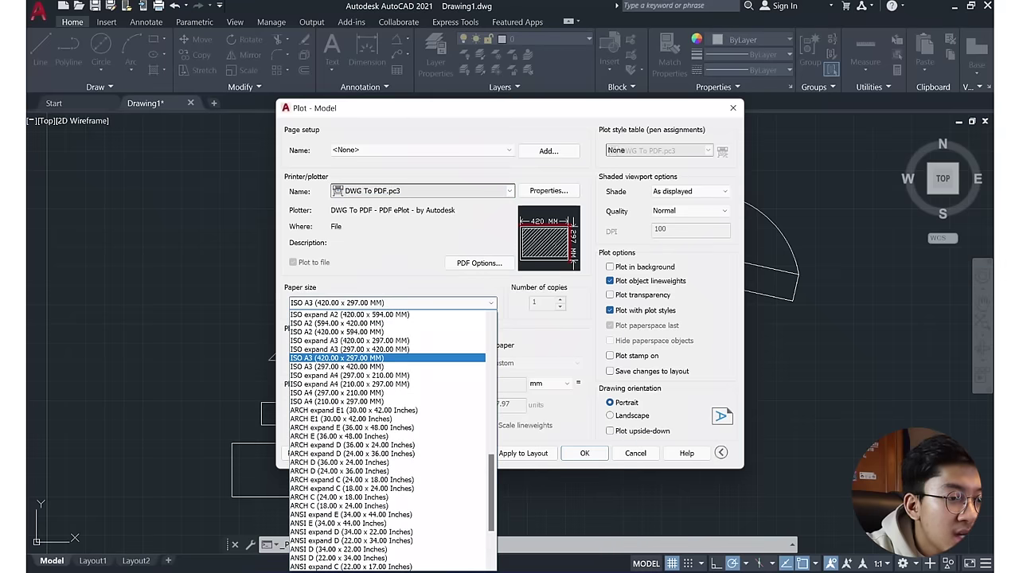
click(343, 366)
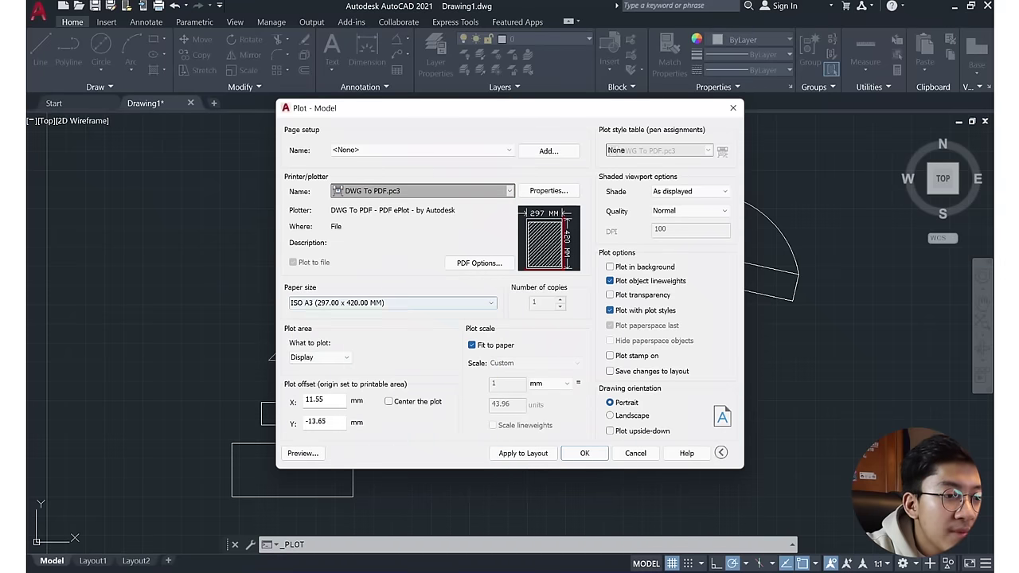
click(390, 303)
scroll(383, 398, up, 2)
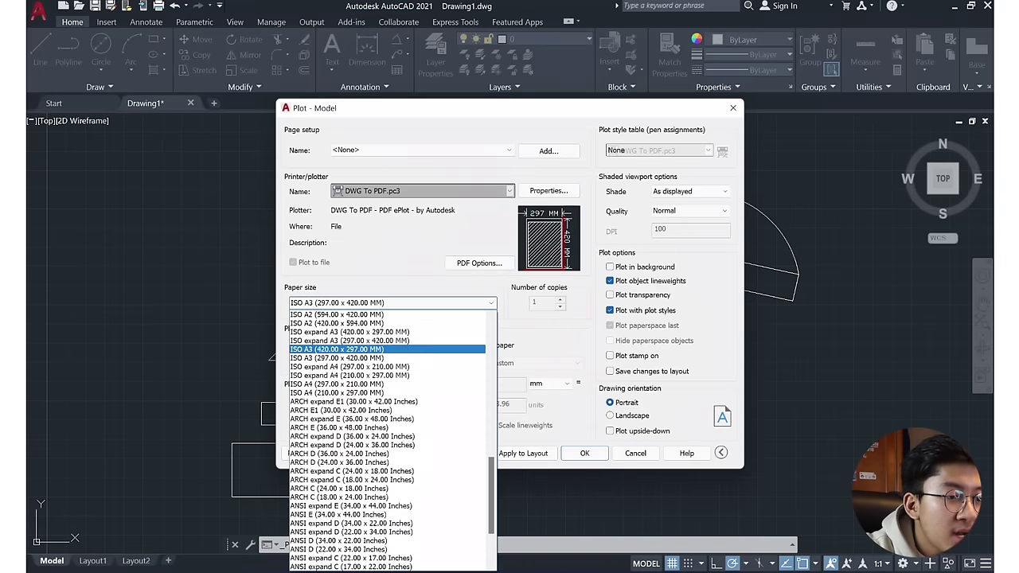
click(336, 349)
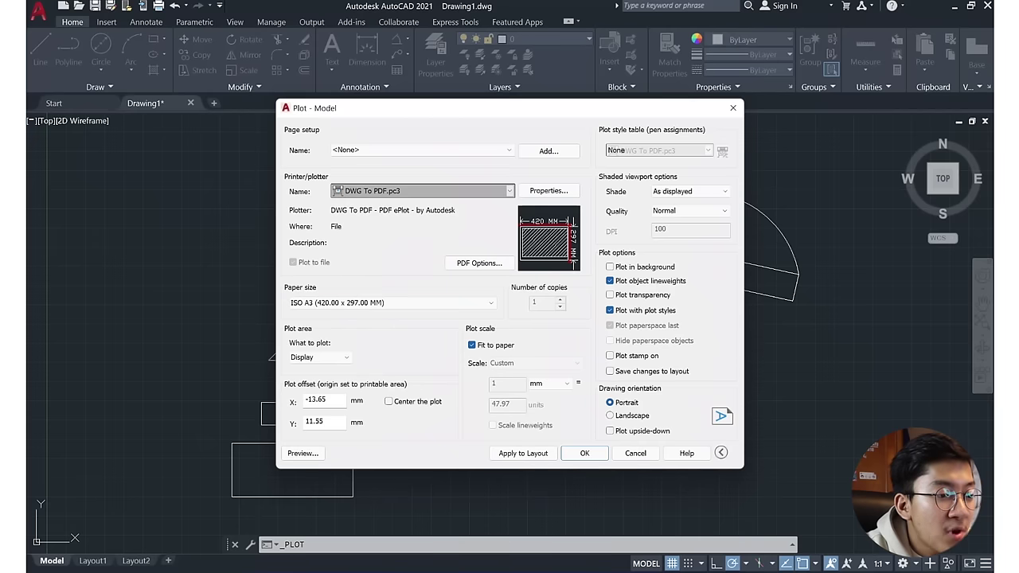
click(318, 357)
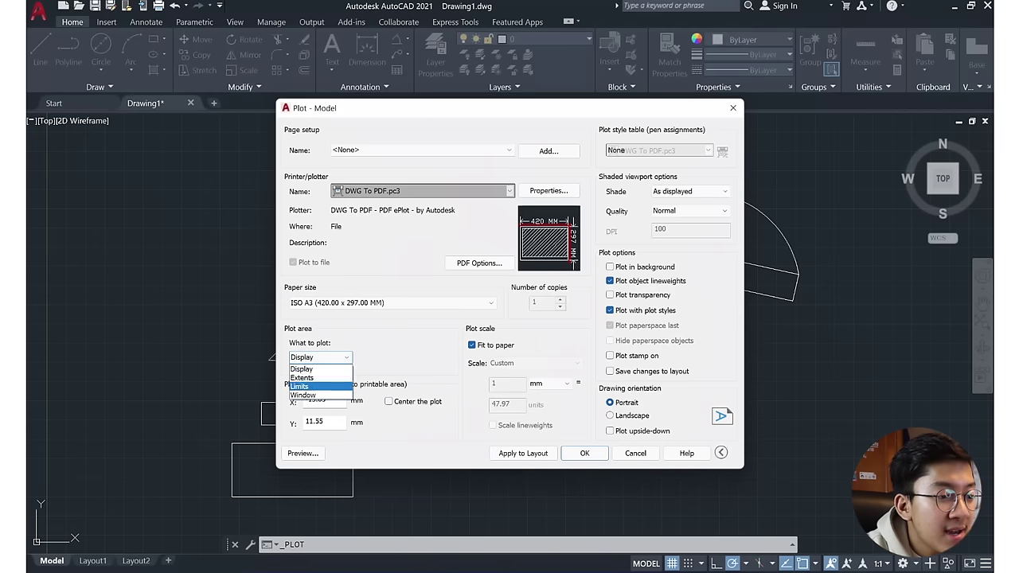
click(303, 395)
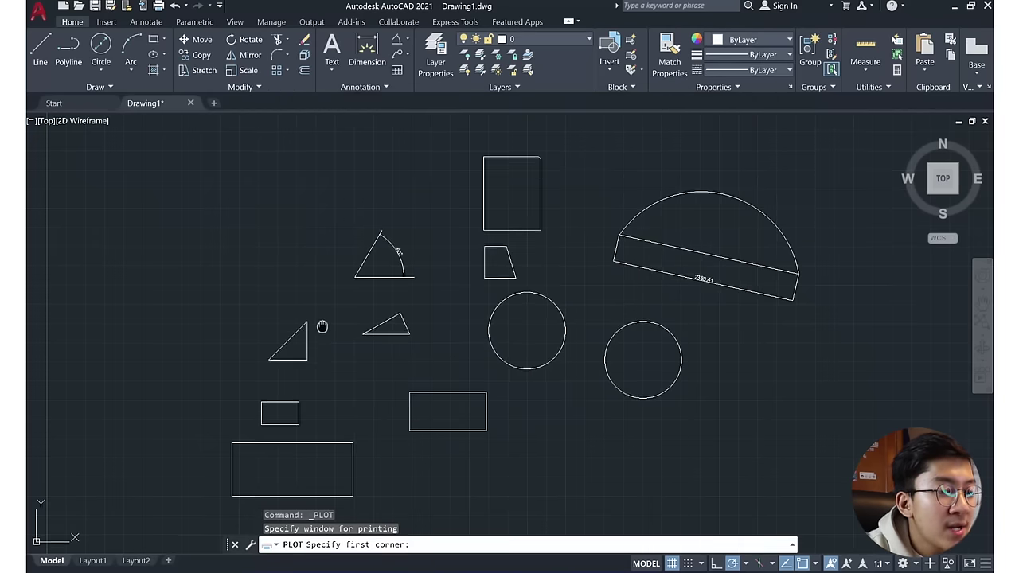
- Pick the plot window from above-left to below-right of all the shapes
middle_drag(323, 328, 325, 300)
scroll(327, 298, down, 2)
scroll(327, 299, up, 2)
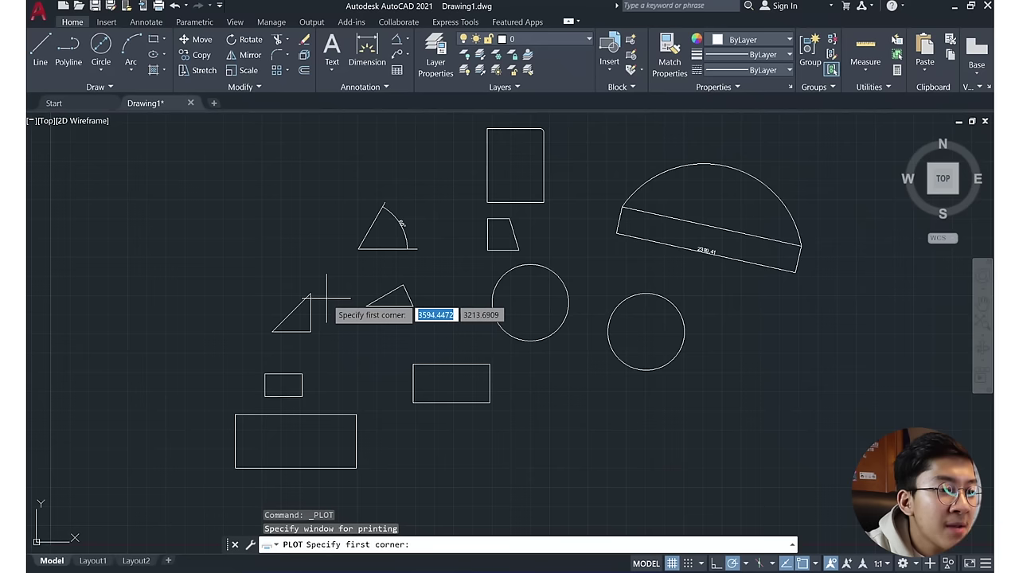
middle_drag(321, 303, 314, 316)
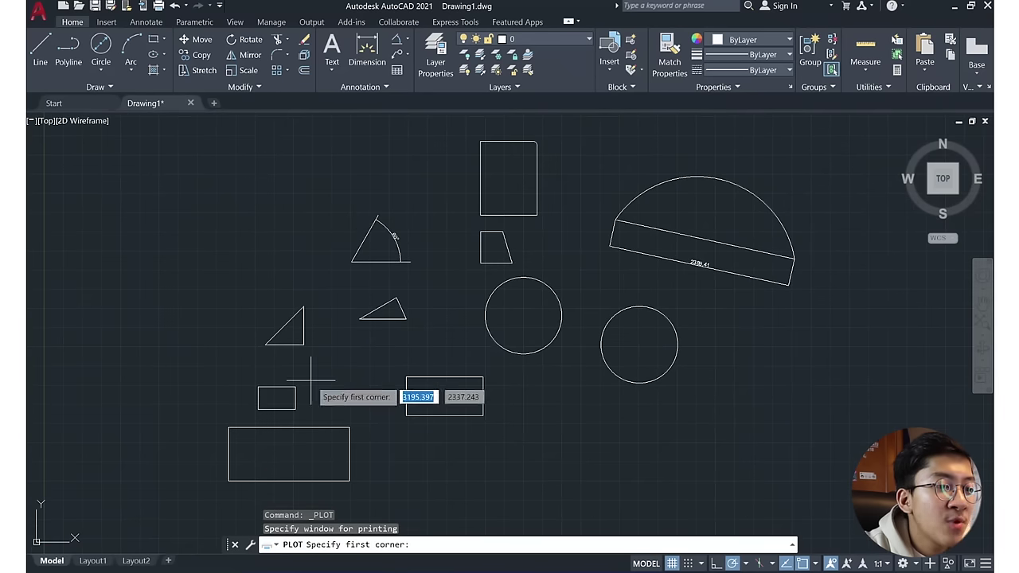
click(133, 130)
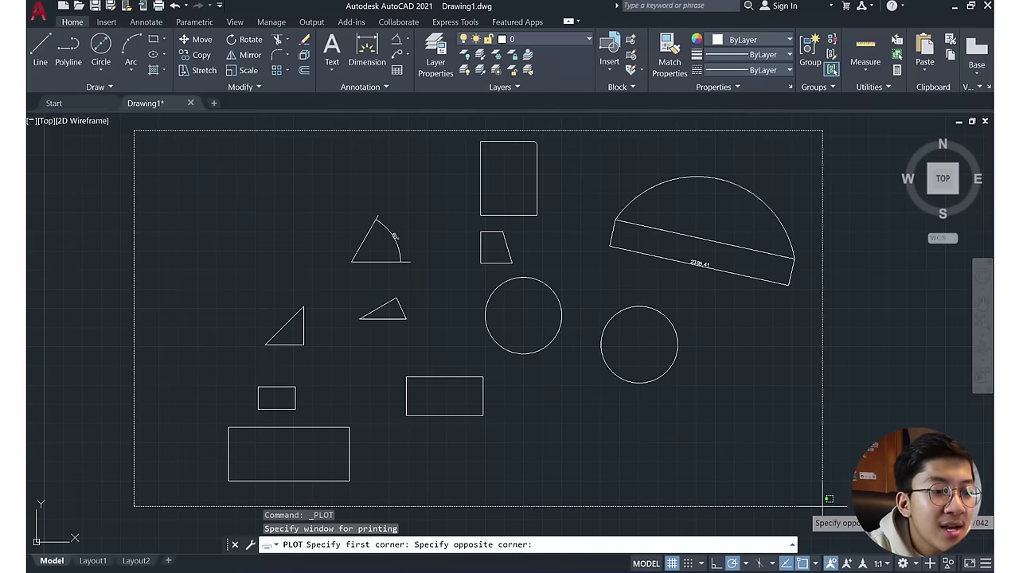
click(824, 505)
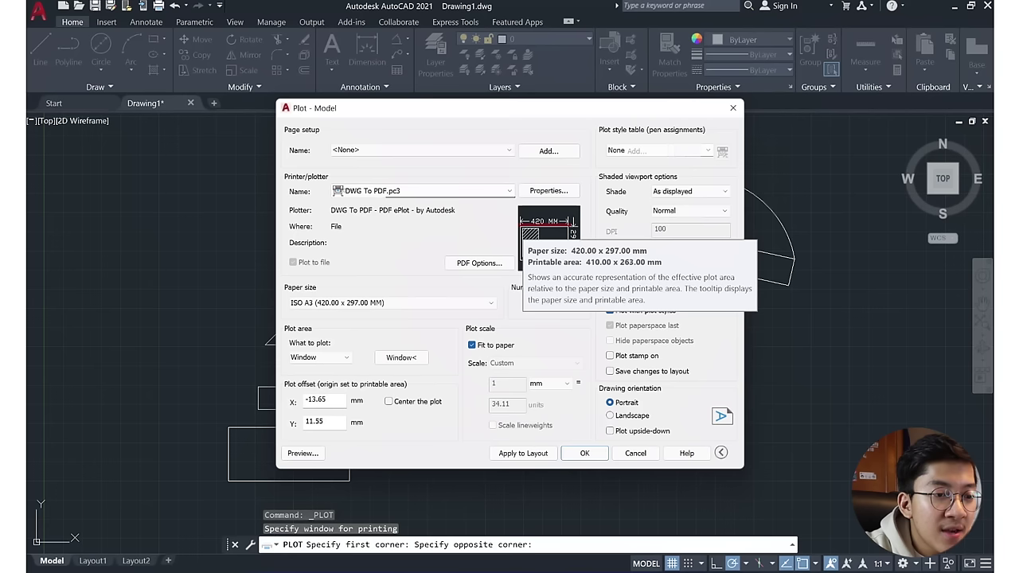
- Set landscape orientation, centre the plot, check the preview, and plot to PDF
click(610, 415)
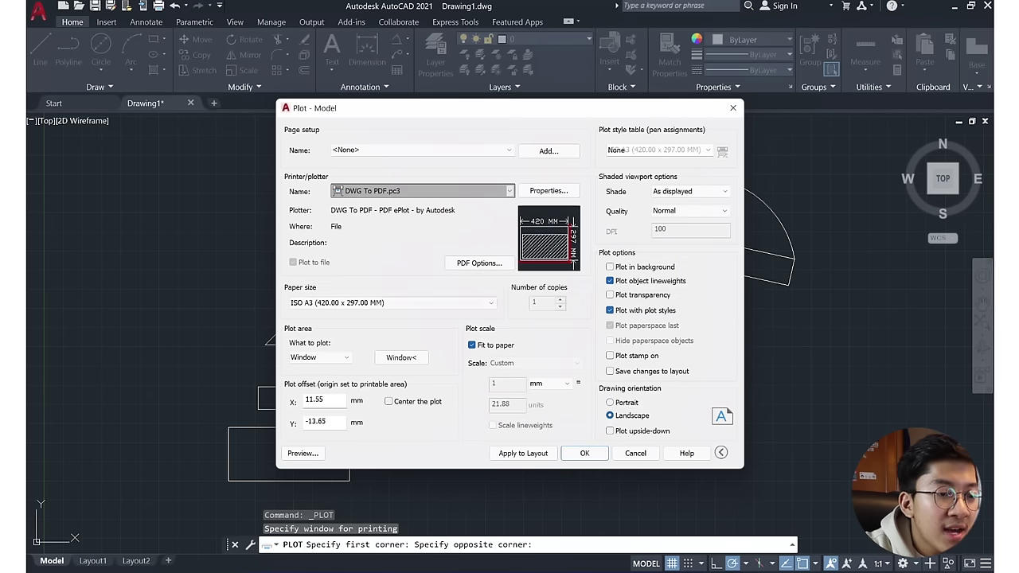
click(389, 401)
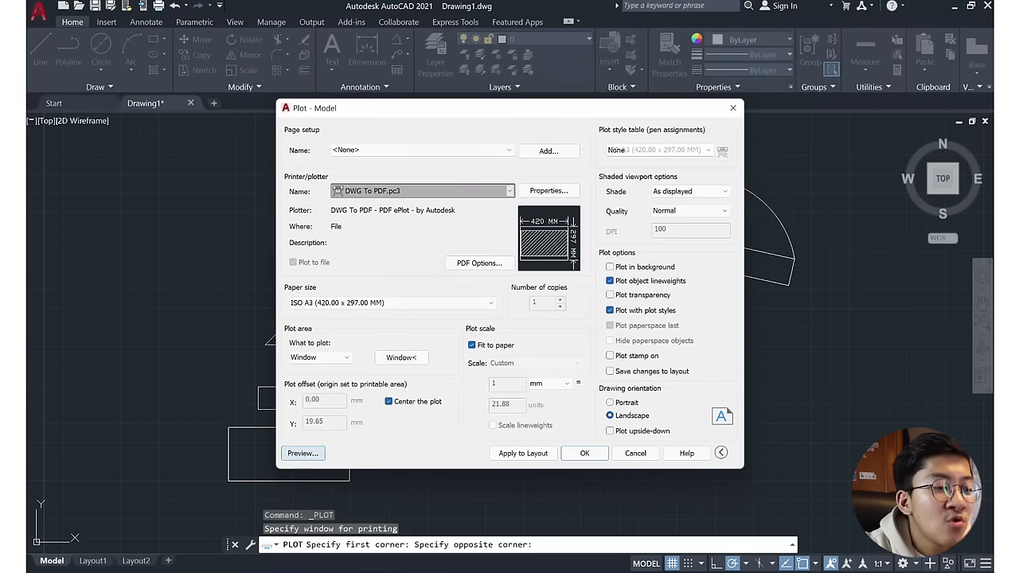
click(302, 453)
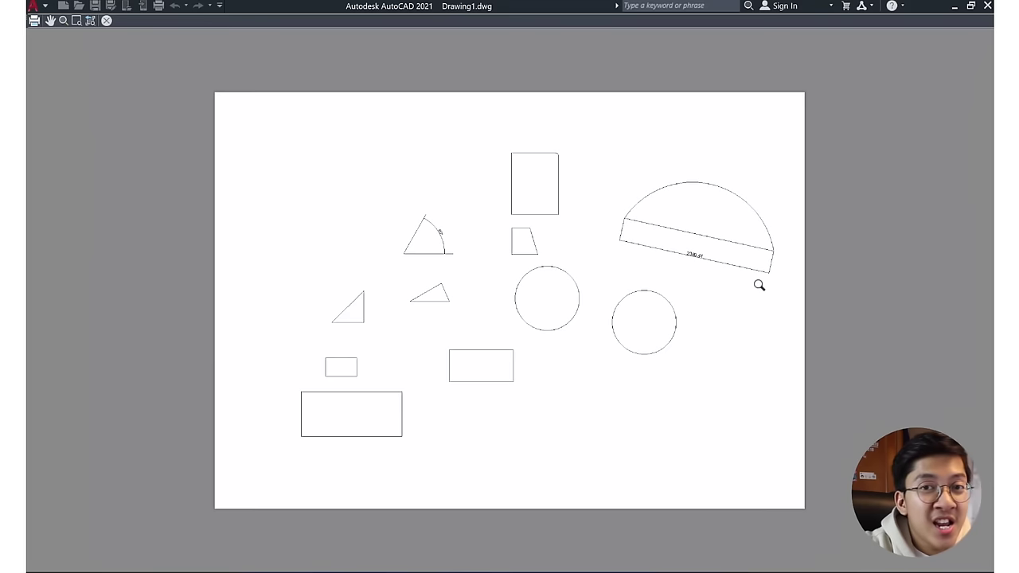
click(107, 21)
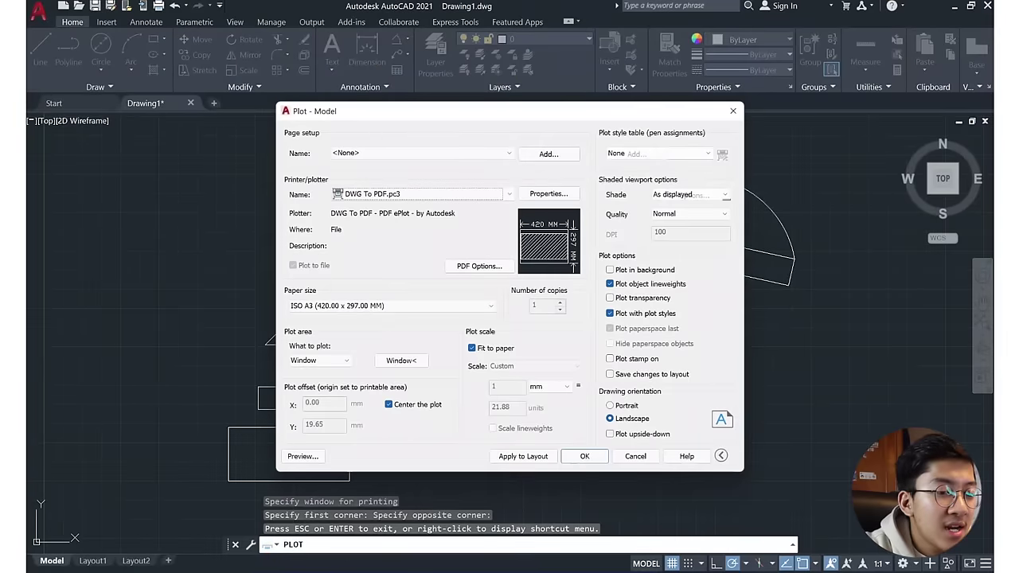
click(585, 456)
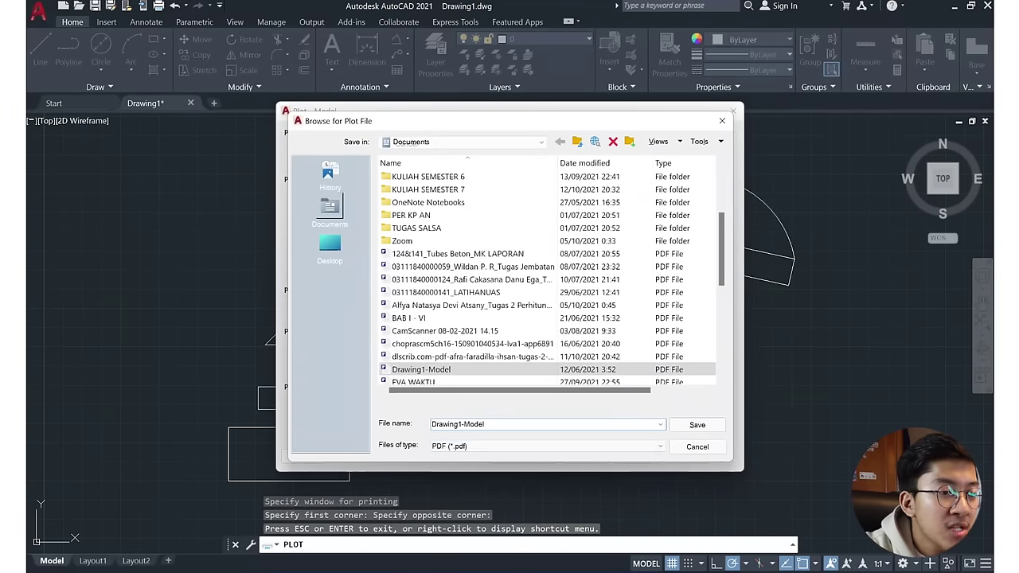
- Save the plot file as 'contoh gambaran' on the Desktop to produce the PDF
click(330, 247)
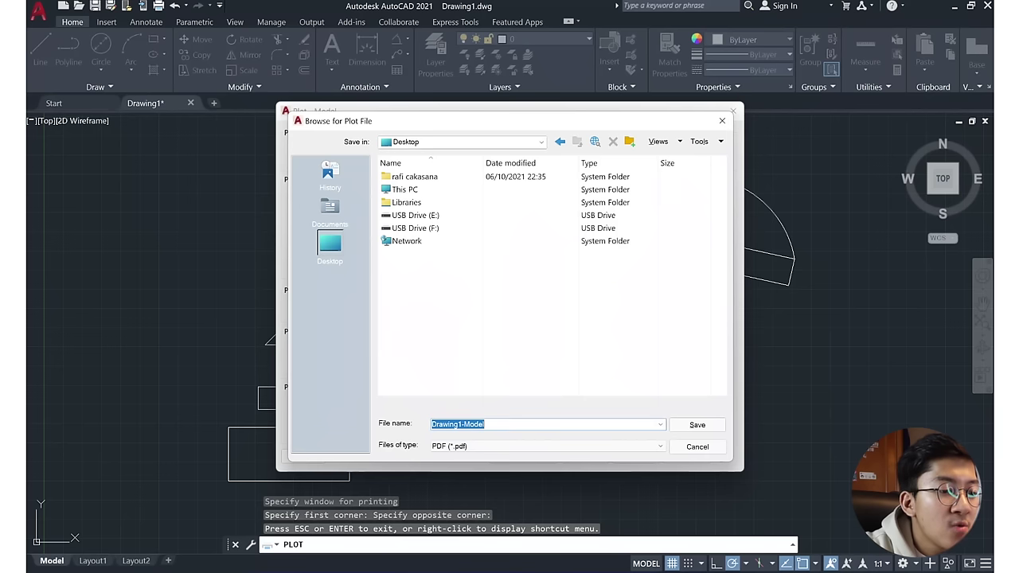
text(contoh gambaran)
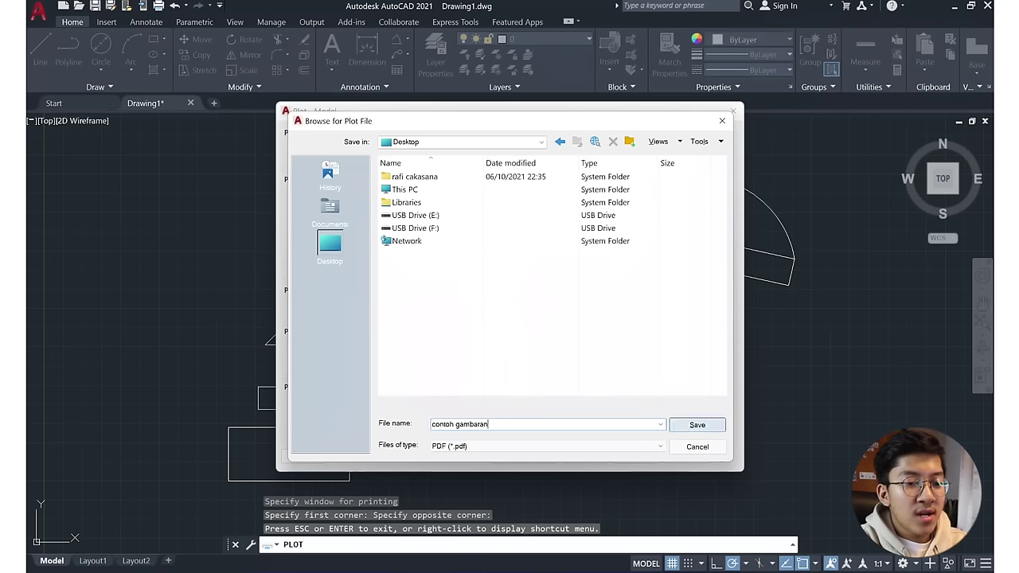
click(698, 425)
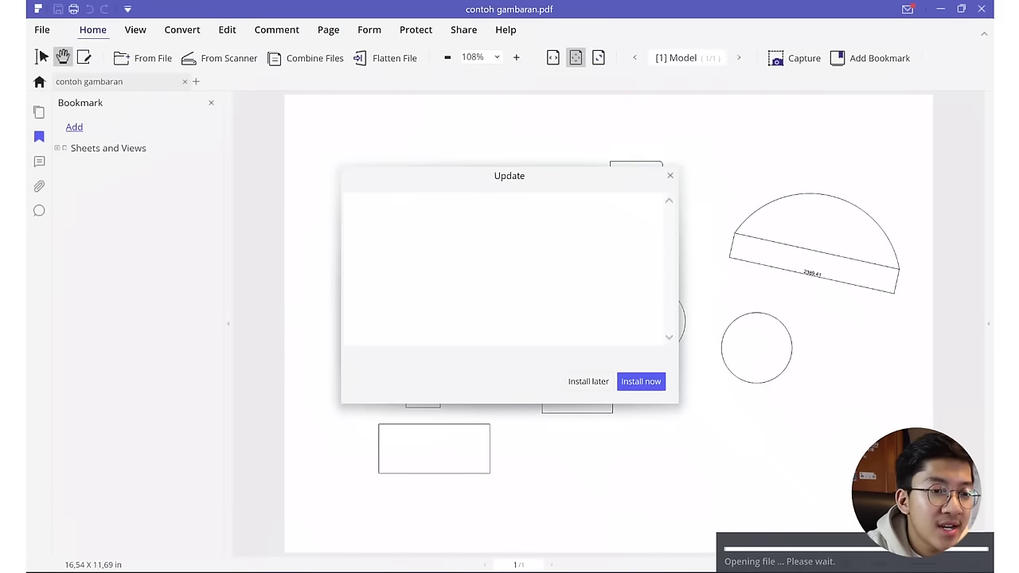
- Dismiss the update prompt, hide the bookmarks panel, and zoom into the plotted page
click(670, 175)
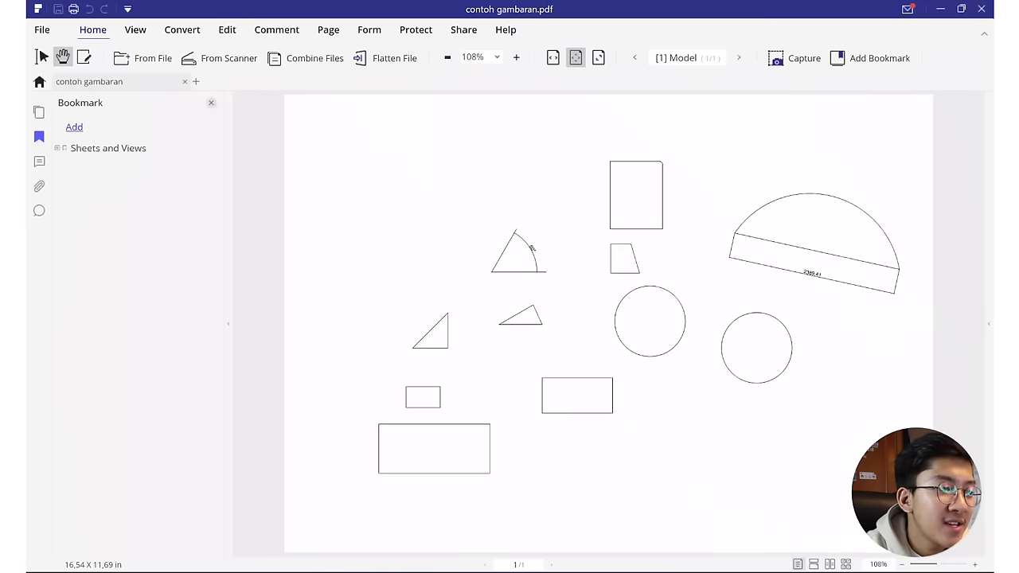
click(211, 102)
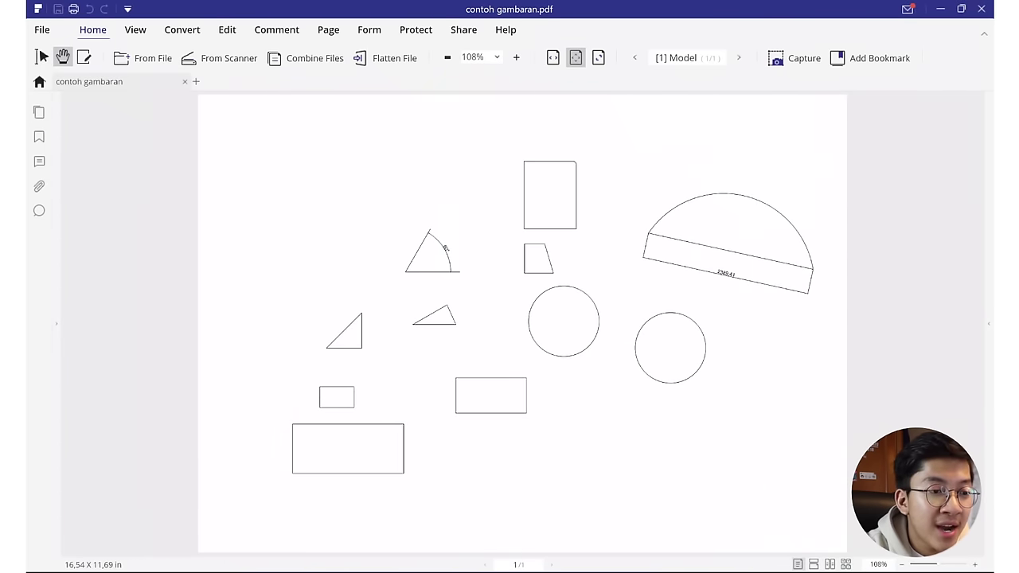
ctrl+scroll(488, 263, up, 1)
ctrl+scroll(487, 262, up, 1)
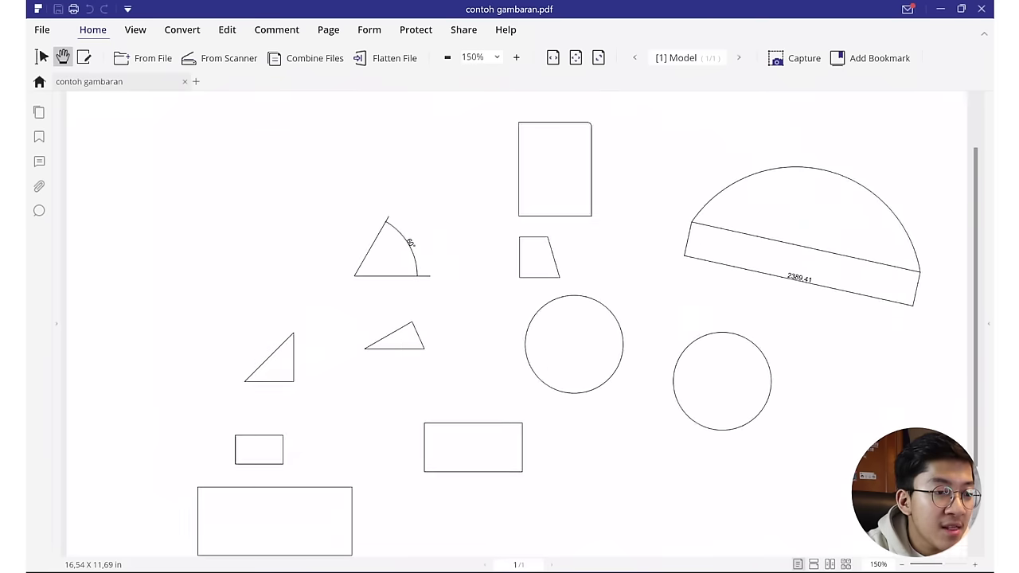
ctrl+scroll(487, 263, up, 2)
ctrl+scroll(488, 262, up, 2)
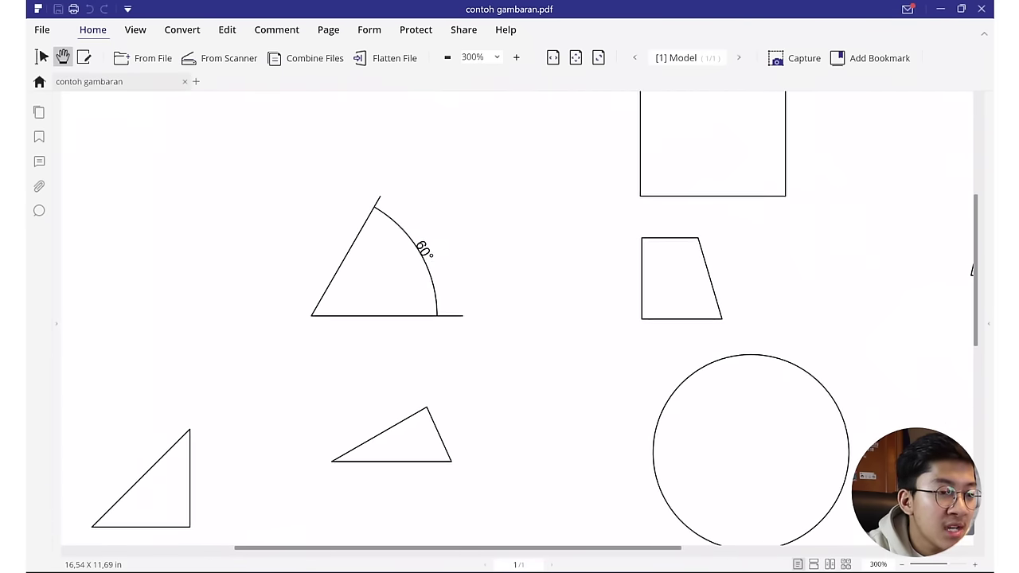
ctrl+scroll(357, 212, up, 3)
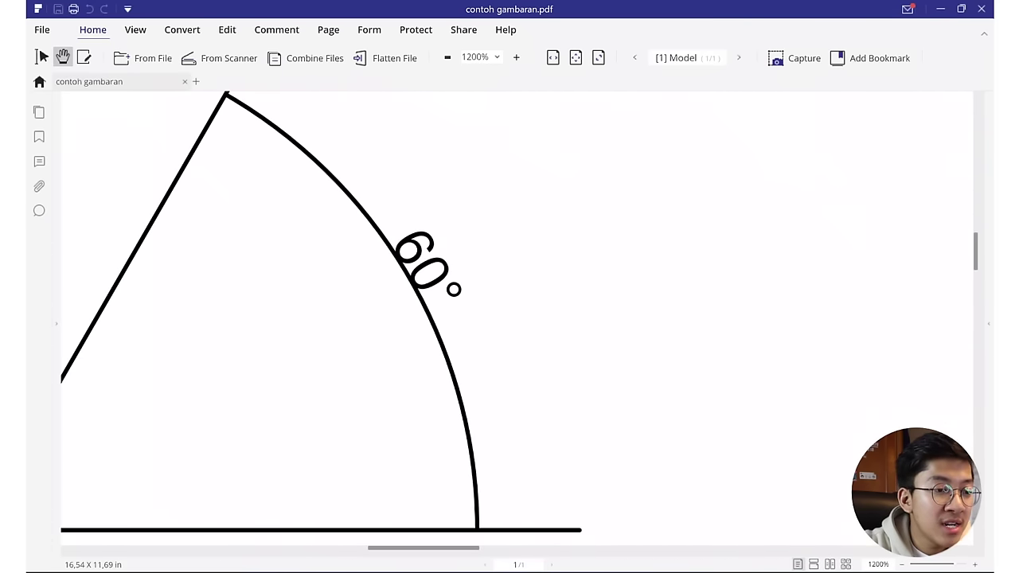
ctrl+scroll(440, 287, up, 1)
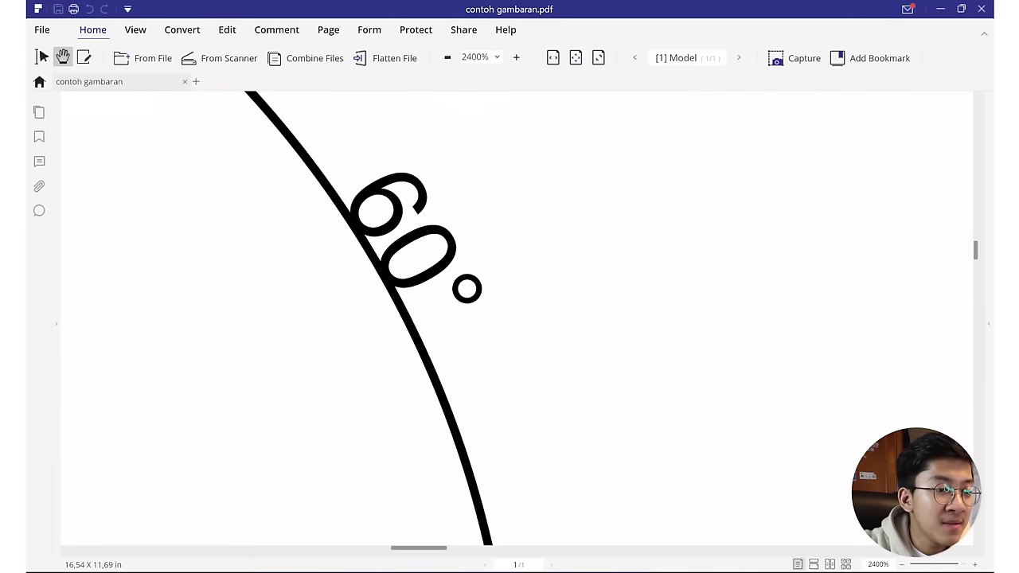
- Pan and zoom around the page to inspect the 60° and 2389,41 dimension labels
mouse_move(398, 239)
mouse_down()
mouse_move(557, 327)
mouse_move(515, 295)
mouse_up()
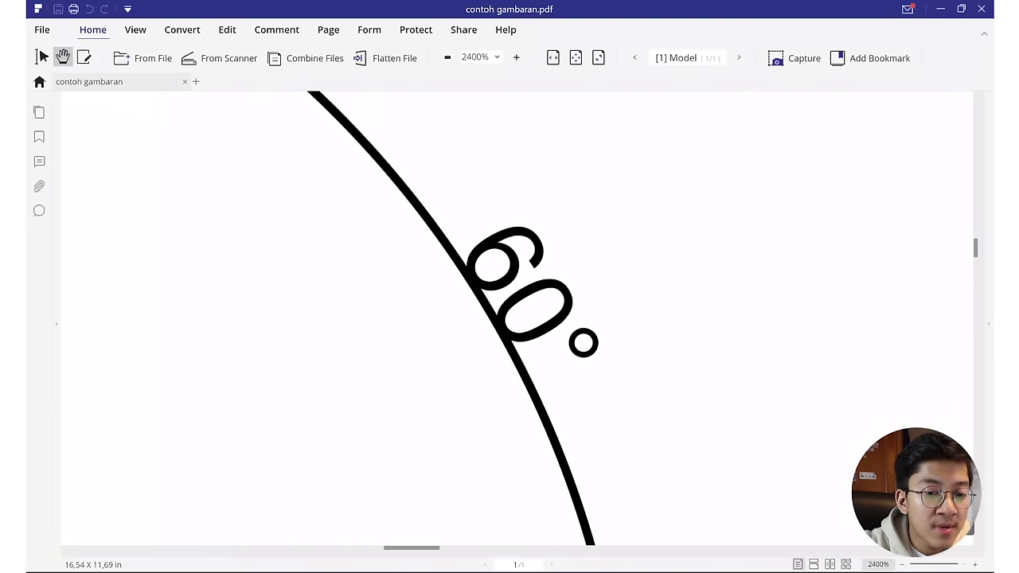
ctrl+scroll(509, 318, down, 2)
ctrl+scroll(510, 318, down, 1)
ctrl+scroll(509, 319, down, 1)
scroll(509, 319, up, 1)
scroll(510, 318, up, 1)
ctrl+scroll(746, 299, up, 2)
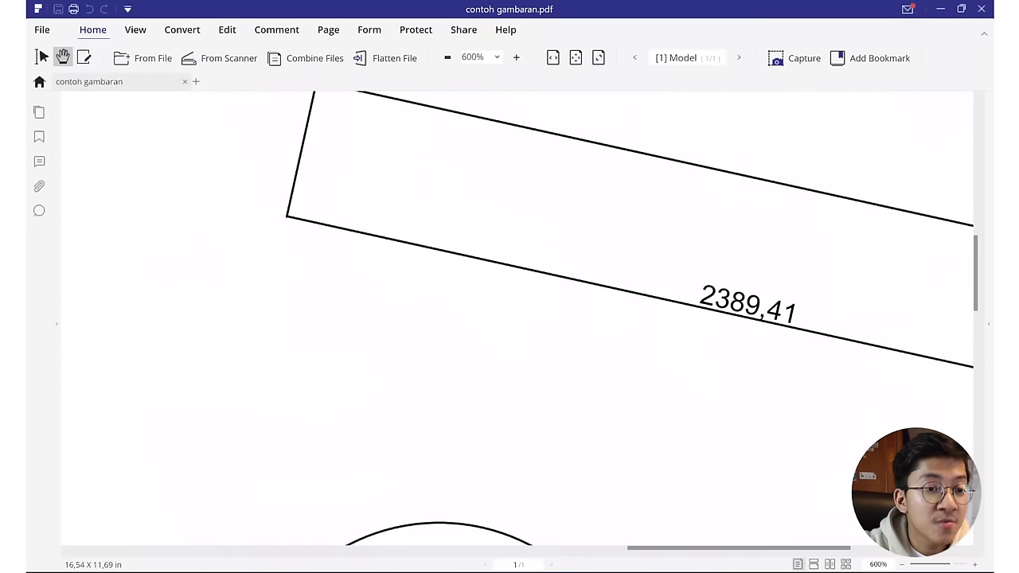
scroll(517, 318, right, 3)
scroll(518, 318, up, 2)
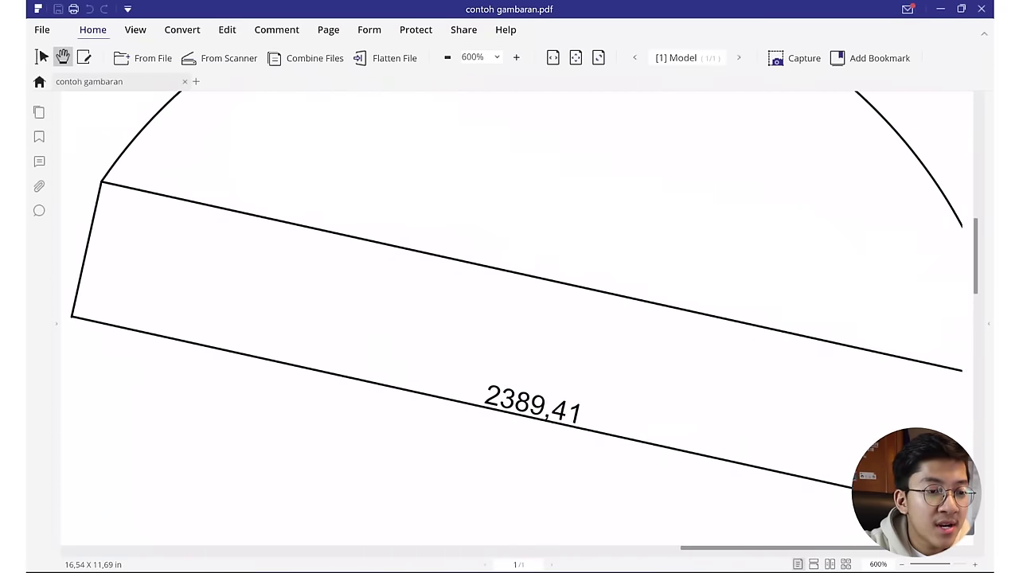
ctrl+scroll(510, 318, down, 4)
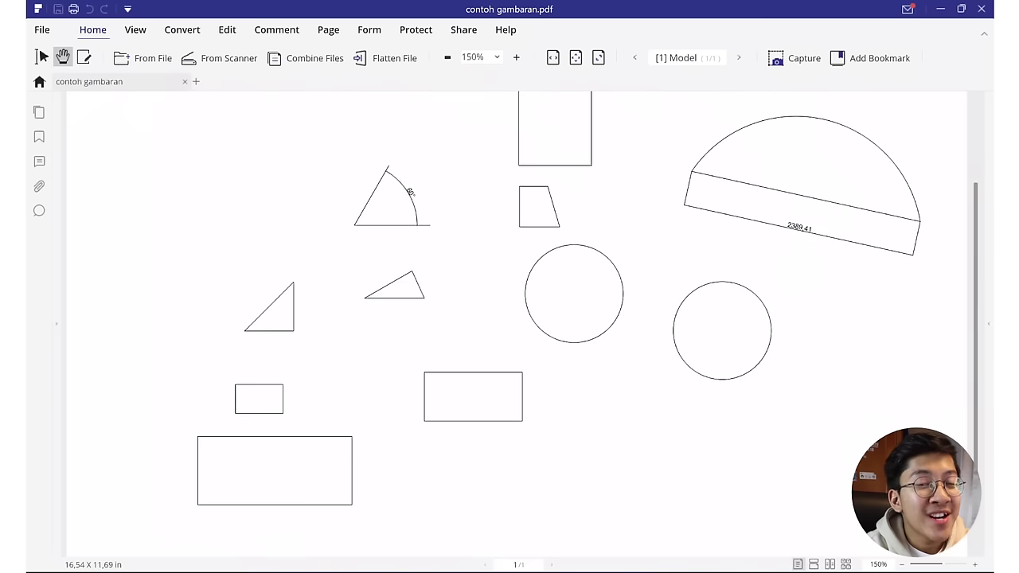